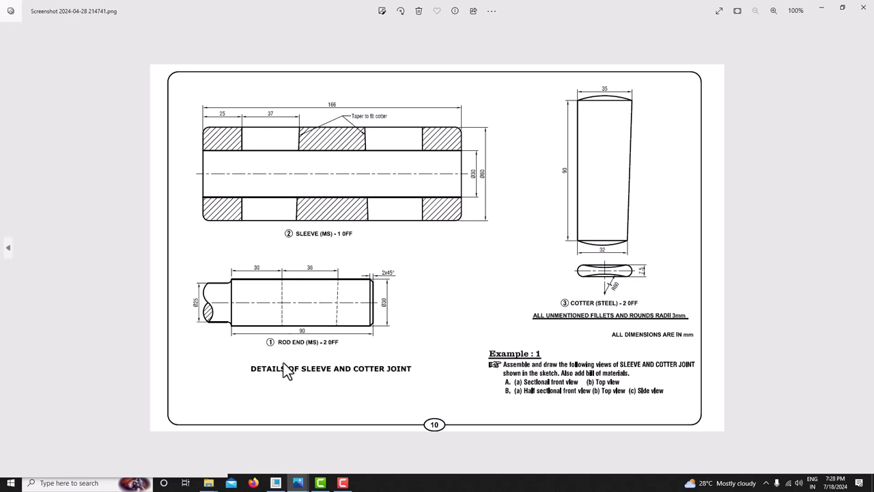
Switch to Creo Parametric and create a new solid part from the mmns_part_solid_abs template
left_click(281, 482)
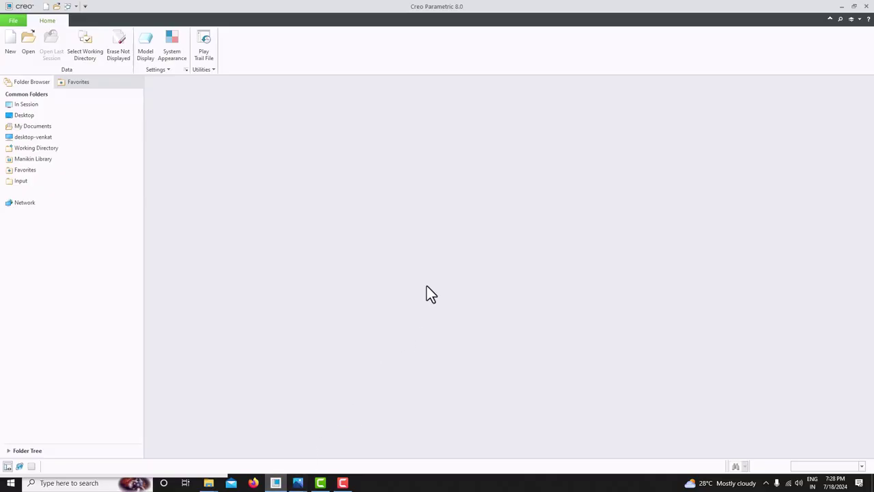
left_click(8, 47)
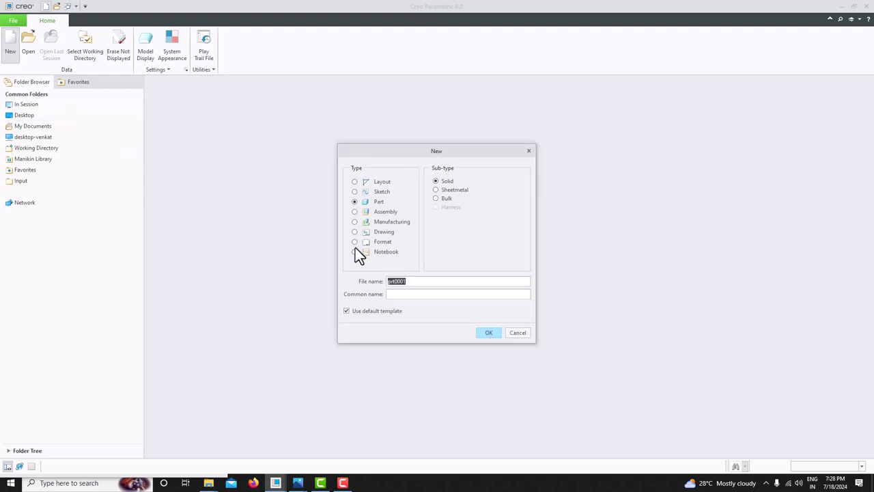
left_click(361, 313)
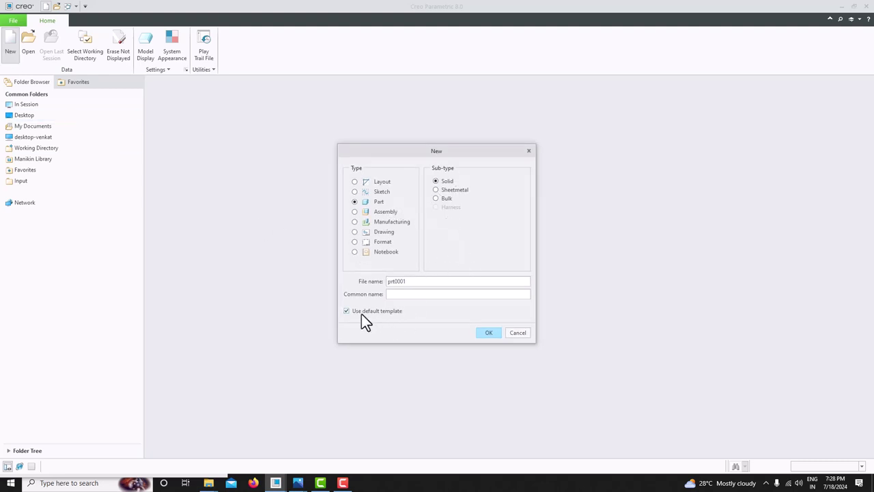
left_click(487, 333)
scroll(400, 213, "down", 1)
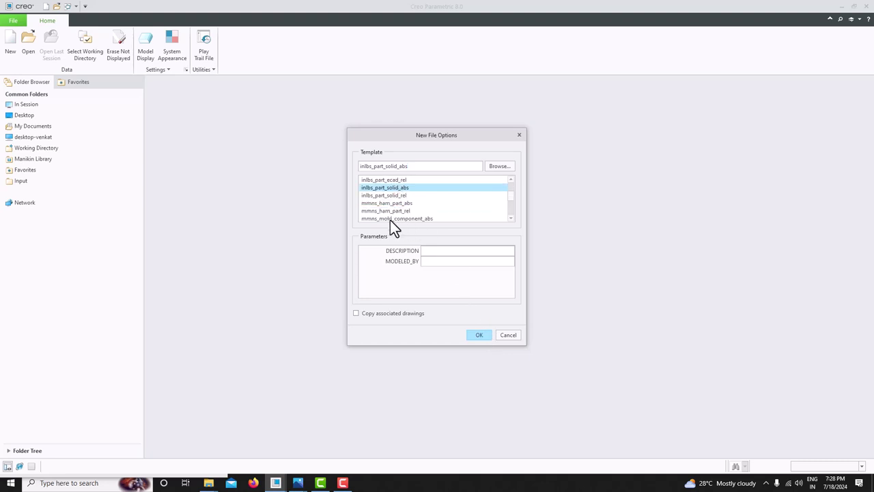
scroll(389, 222, "down", 1)
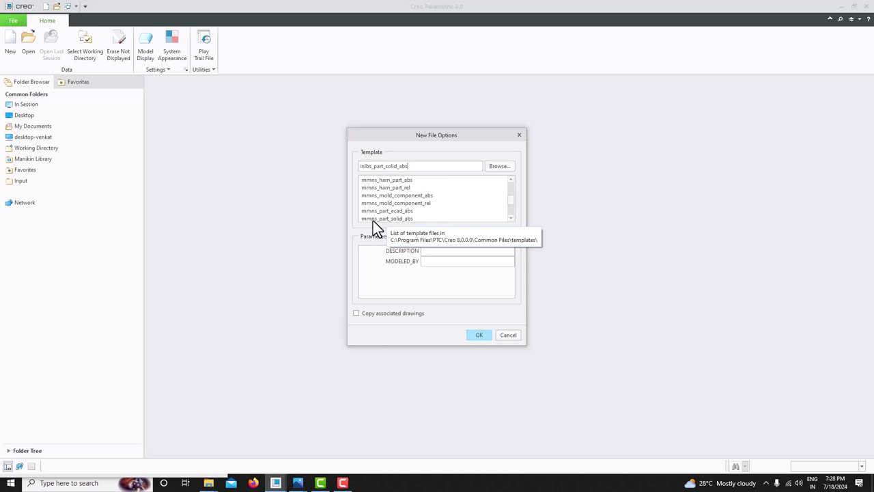
left_click(404, 218)
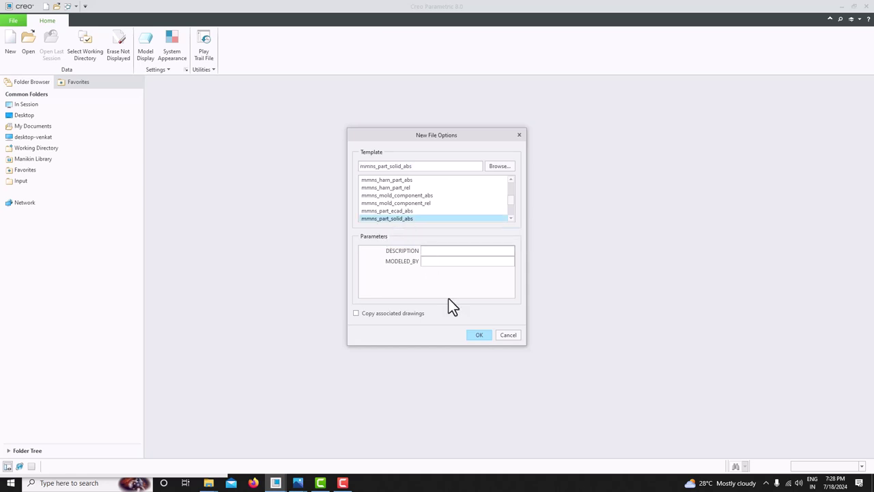
left_click(476, 335)
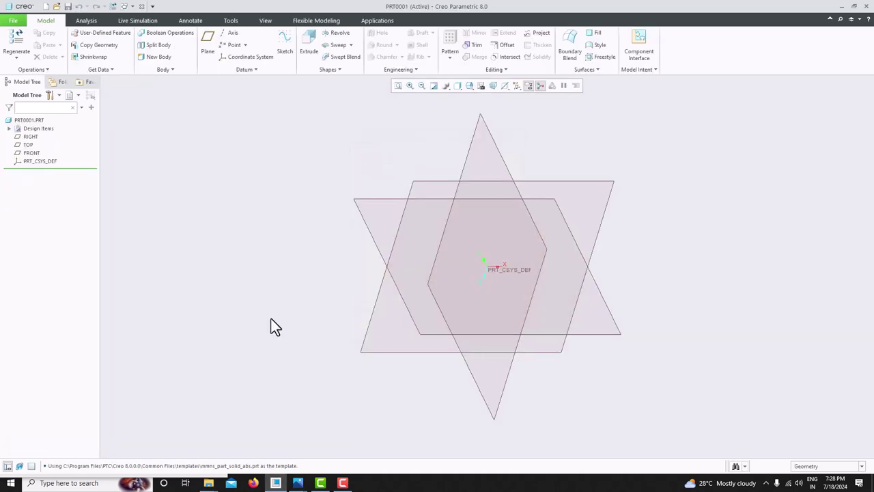
Place the reference drawing window beside Creo, narrowed to about a quarter of the screen, with the Creo window filling the rest
left_click(299, 483)
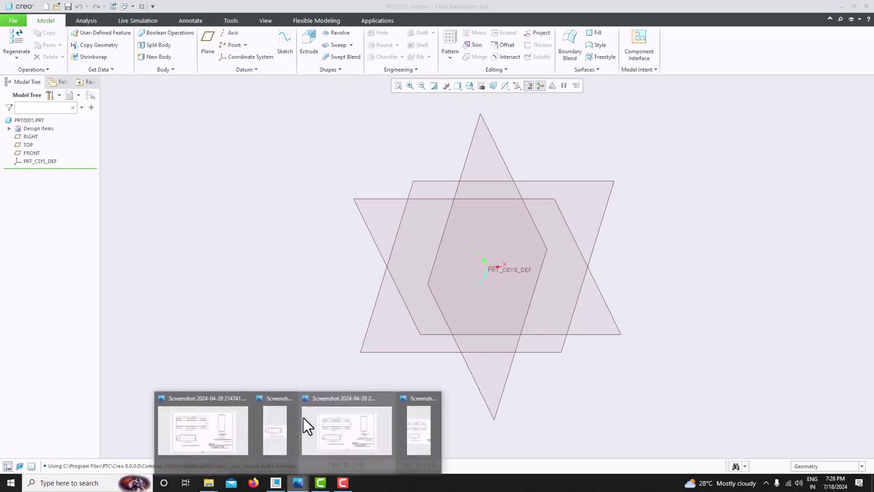
key("super+Right")
left_click(331, 261)
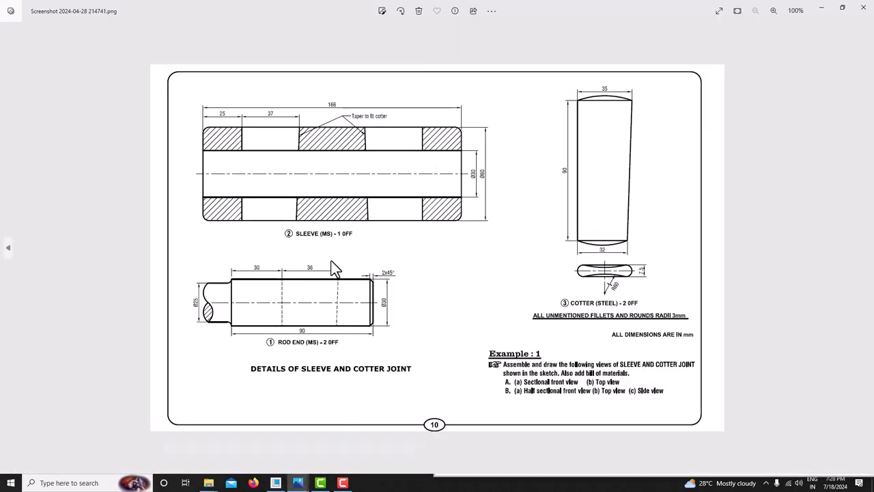
key("super+Left")
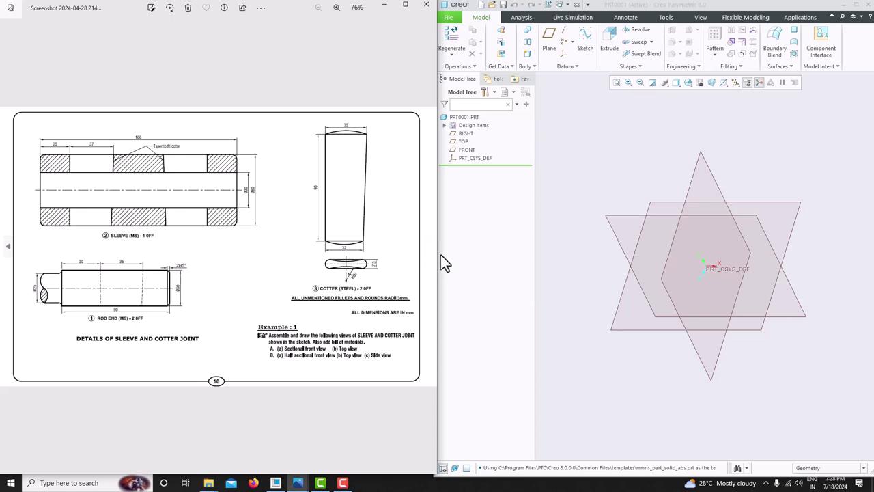
left_click_drag(436, 253, 229, 253)
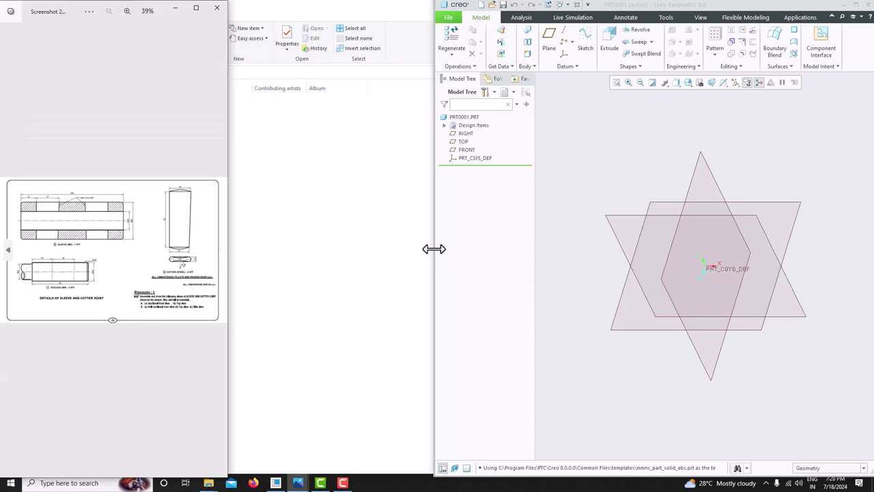
left_click_drag(433, 248, 228, 260)
Examine the sleeve's overall length, slot dimensions, and inner and outer diameters in the reference drawing
scroll(84, 244, "up", 2)
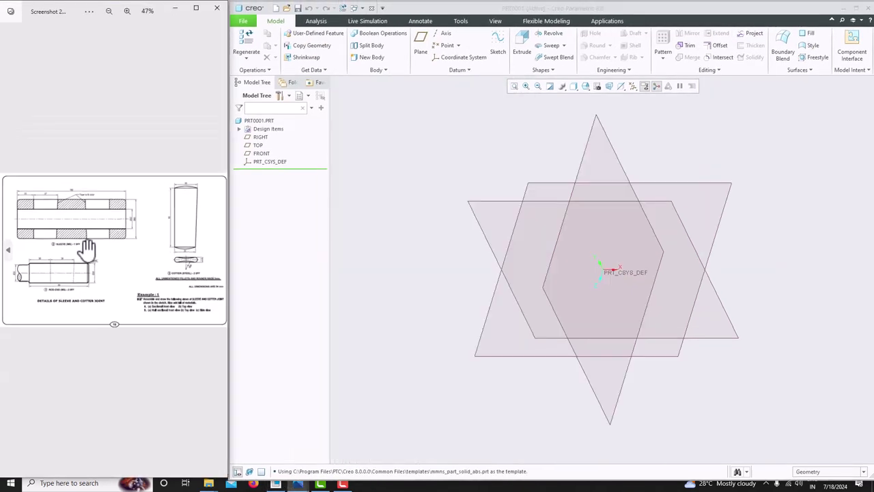
scroll(79, 239, "up", 5)
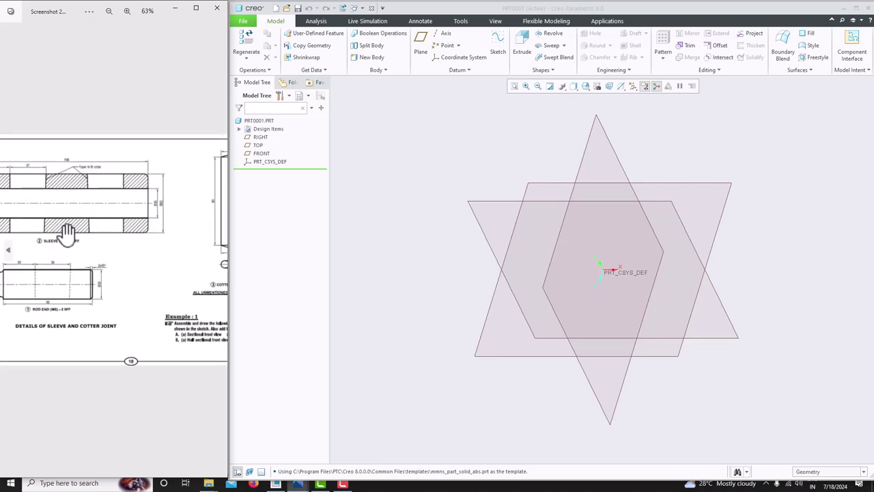
left_click_drag(115, 225, 78, 209)
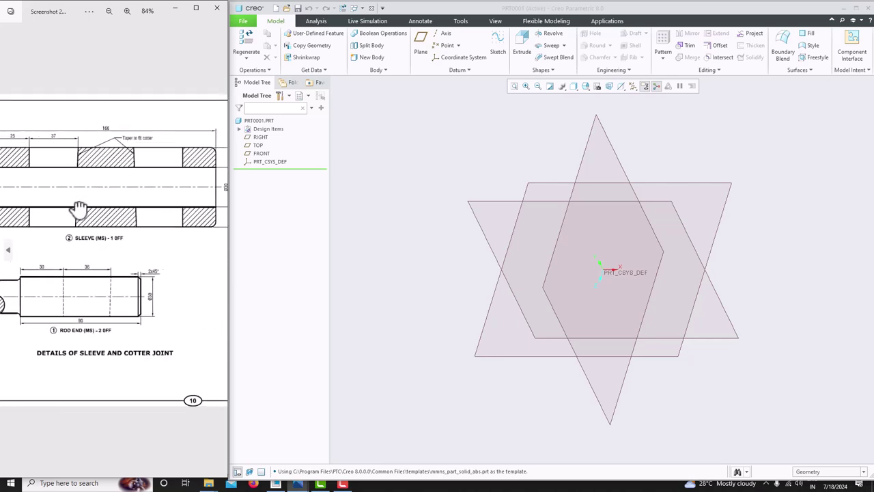
scroll(78, 210, "down", 1)
scroll(135, 215, "up", 3)
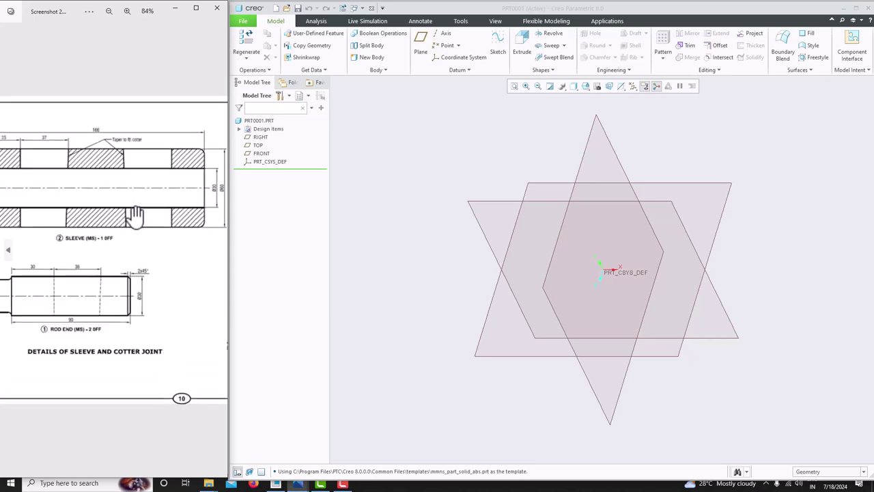
left_click_drag(132, 215, 56, 211)
scroll(136, 210, "up", 2)
scroll(172, 175, "up", 1)
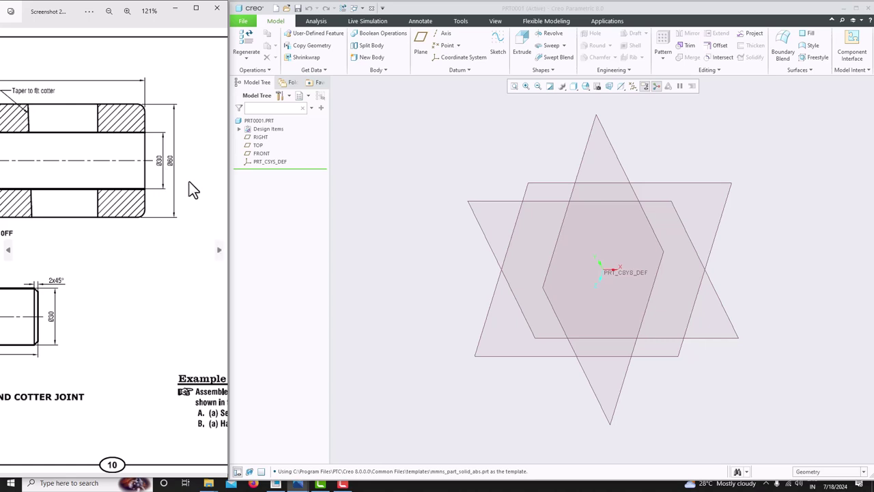
scroll(149, 191, "down", 1)
scroll(150, 192, "down", 2)
mouse_move(82, 199)
left_mouse_down()
mouse_move(134, 199)
mouse_move(118, 200)
left_mouse_up()
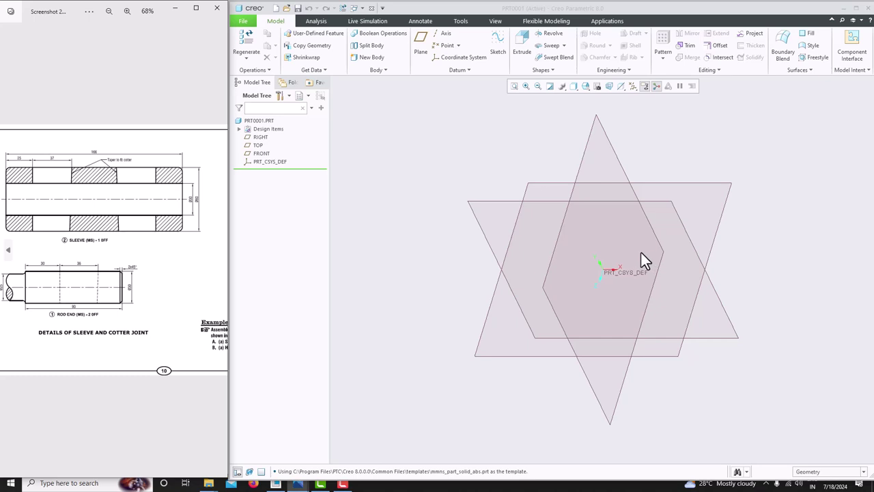
Start a sketch on the FRONT plane and orient the view parallel to the sketch plane
left_click(489, 203)
left_click(498, 47)
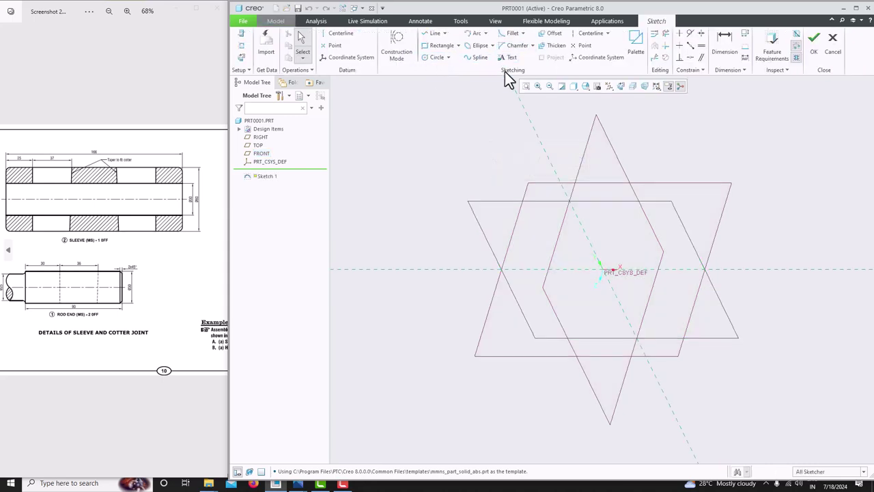
left_click(623, 86)
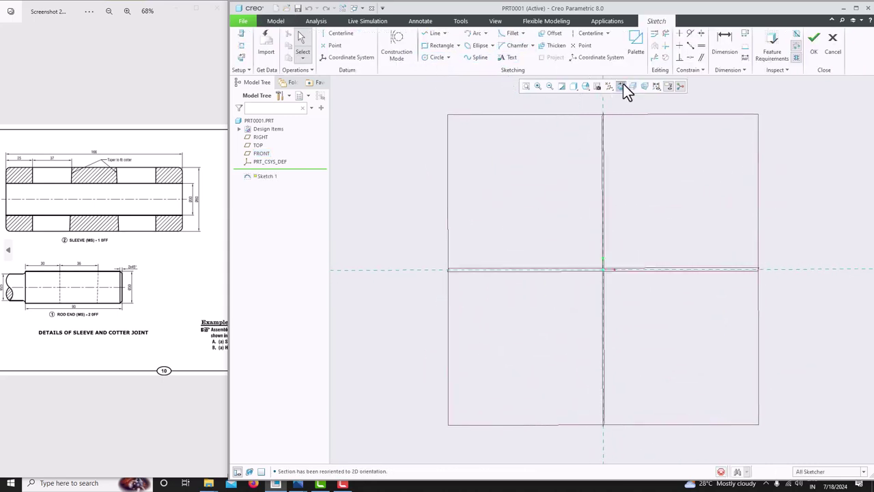
Add a horizontal datum centerline through the origin as the sleeve's axis
left_click(341, 34)
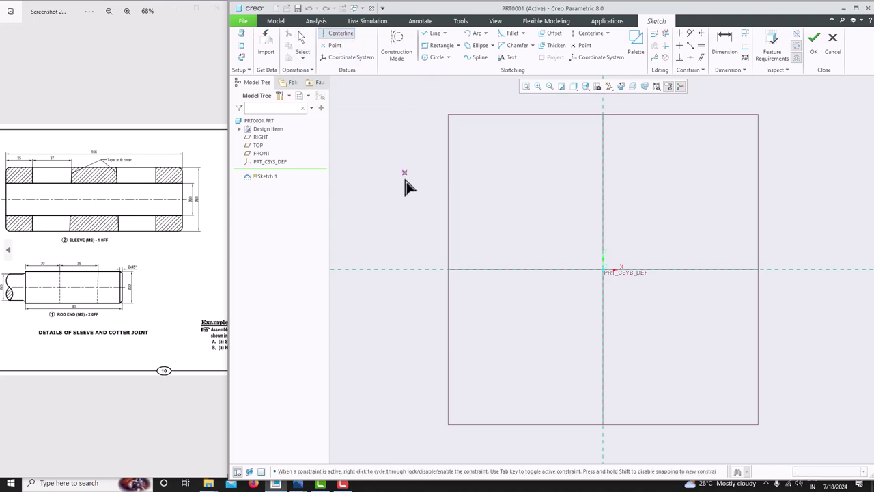
left_click(403, 269)
left_click(505, 270)
middle_click(516, 188)
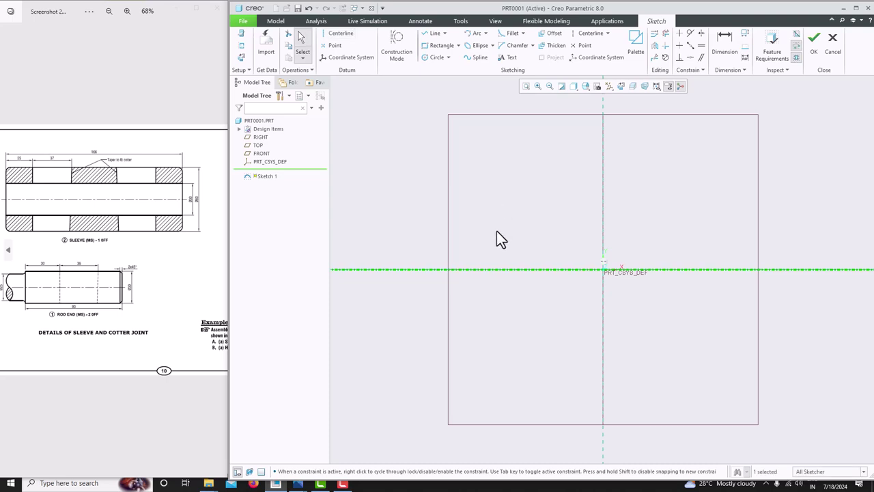
left_click(438, 48)
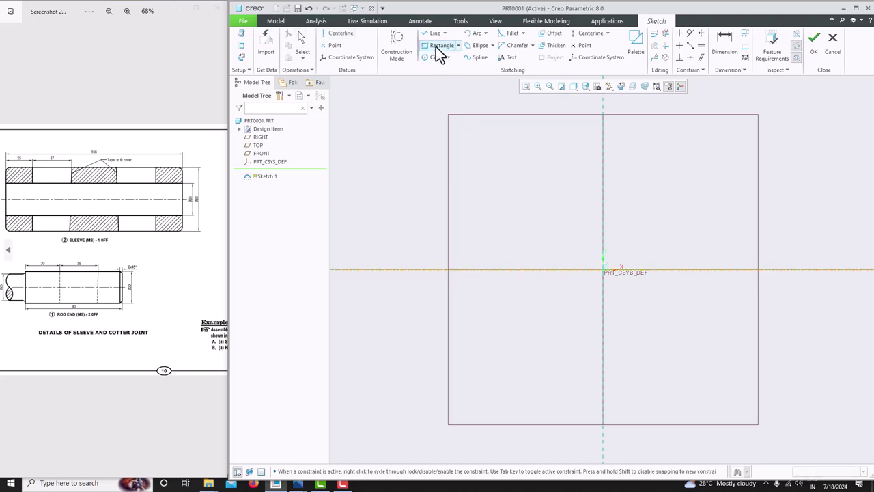
left_click(490, 236)
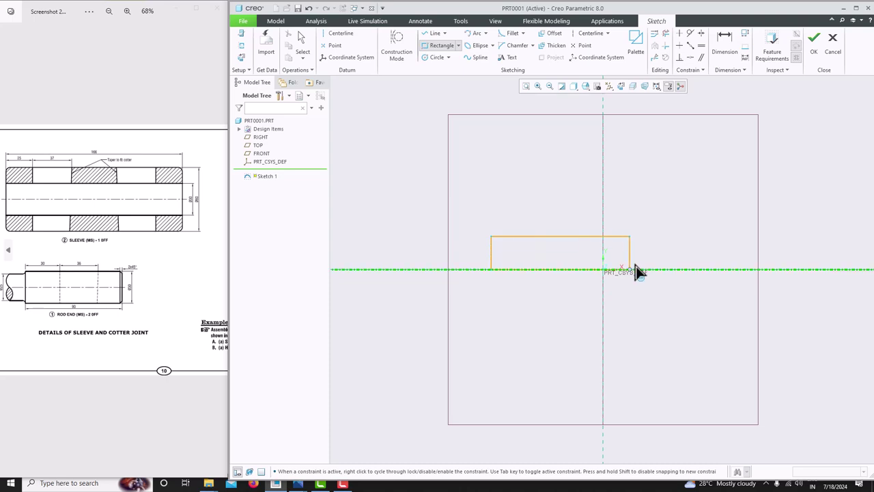
left_click(695, 268)
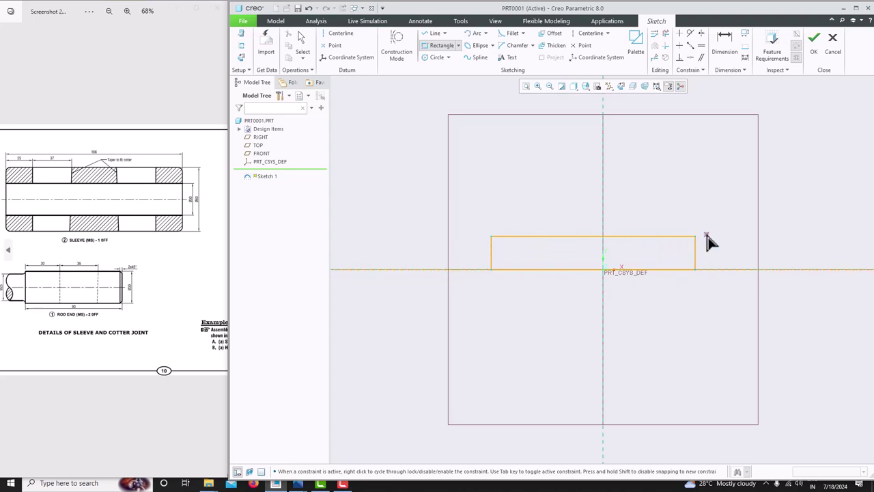
key("ctrl+z")
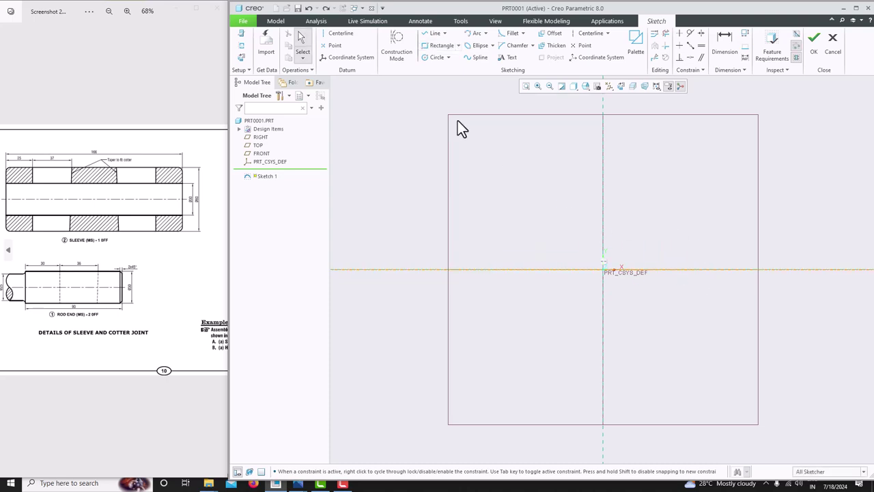
Sketch a rectangle about 333 by 37 mm, spanning the vertical reference and lying about 18 mm above the horizontal centerline
left_click(439, 46)
left_click(487, 236)
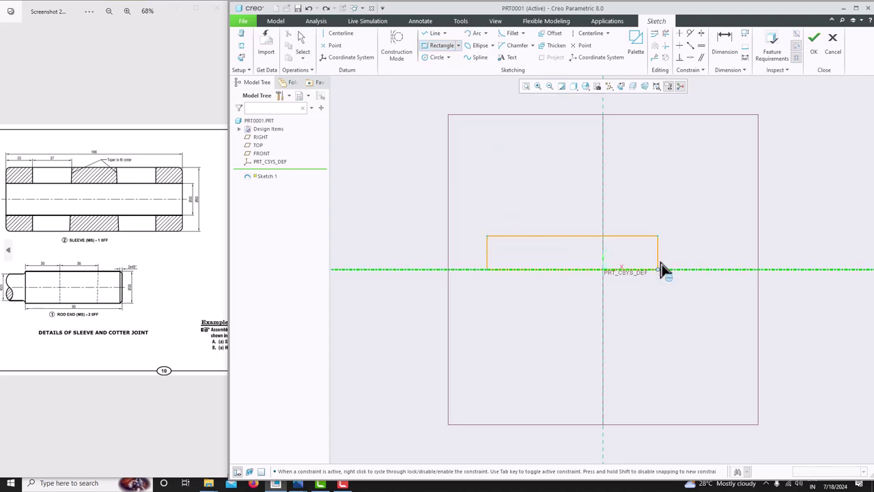
left_click(690, 258)
middle_click(716, 244)
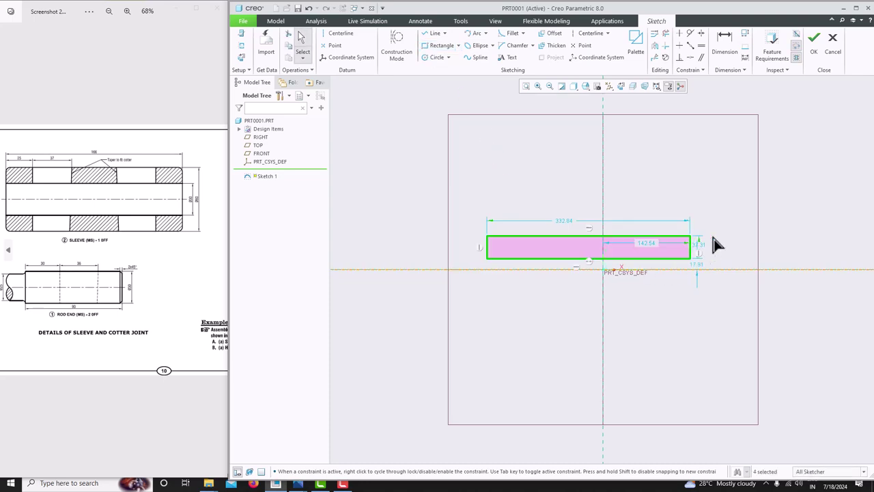
Add a diameter dimension of 30 mm between the rectangle's lower edge and the horizontal centerline for the sleeve's bore
scroll(704, 249, "up", 2)
scroll(696, 267, "down", 2)
scroll(666, 263, "up", 1)
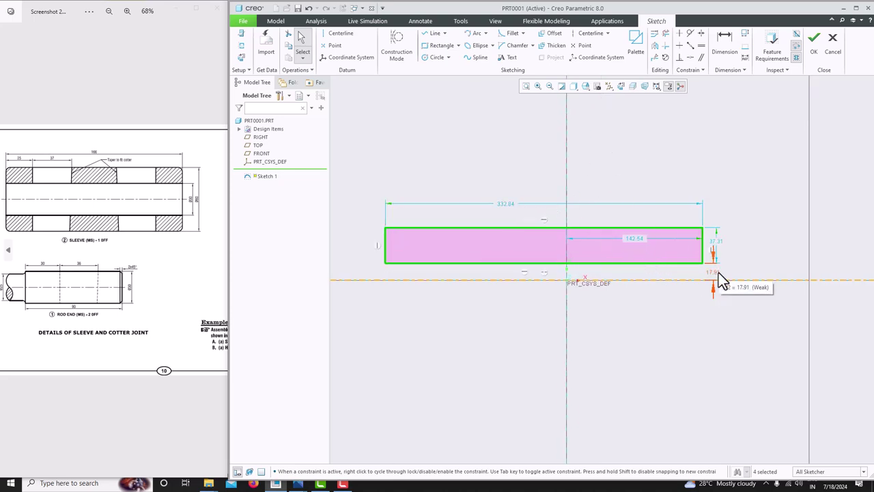
left_click(726, 45)
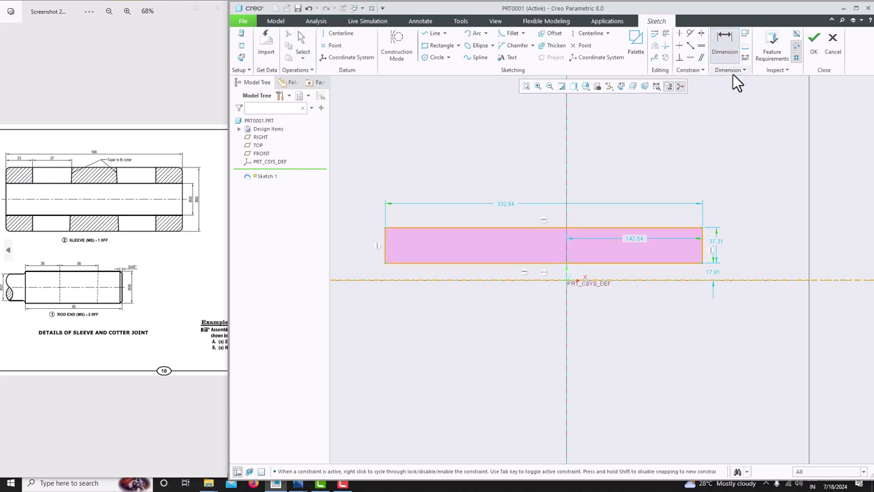
left_click(701, 275)
left_click(701, 280)
left_click(700, 275)
middle_click(700, 277)
type("30")
key("Return")
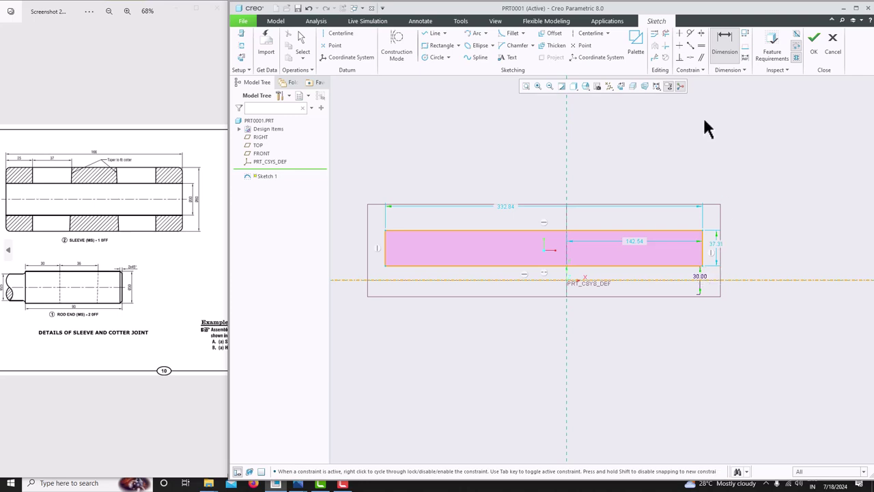
Add a diameter dimension of 60 mm from the rectangle's upper edge about the horizontal centerline for the sleeve's outside
left_click(705, 229)
left_click(750, 281)
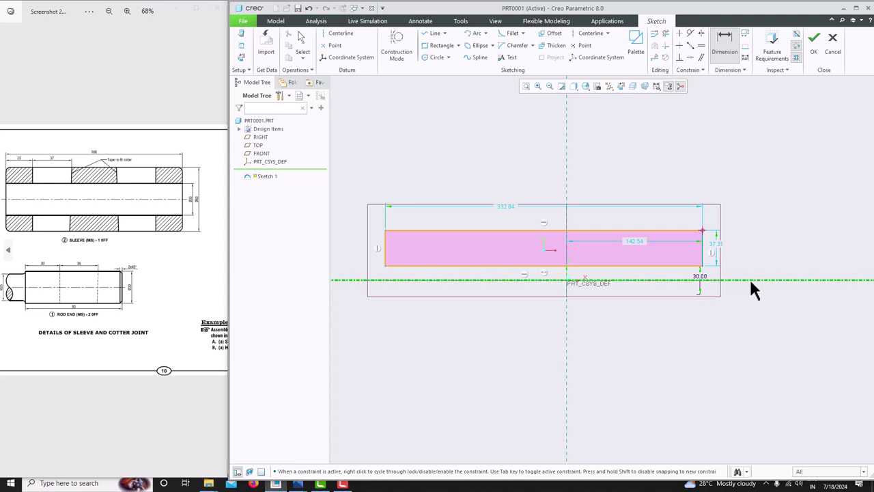
middle_click(716, 264)
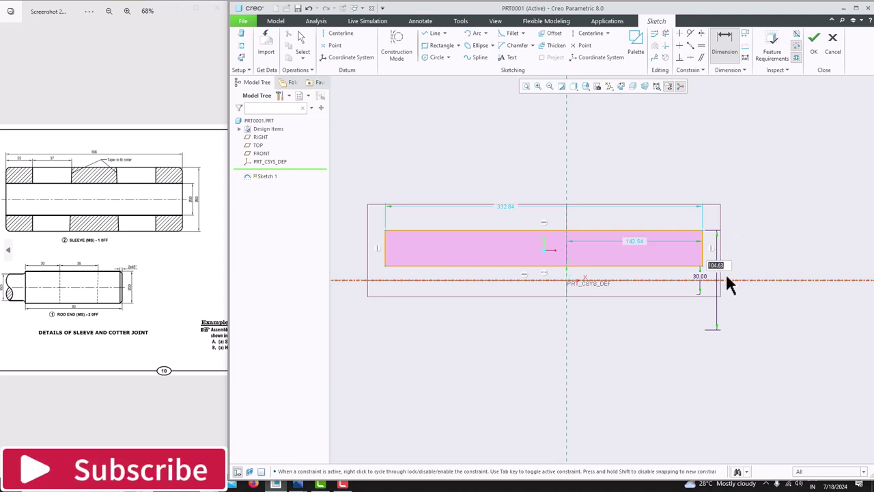
type("60")
key("Return")
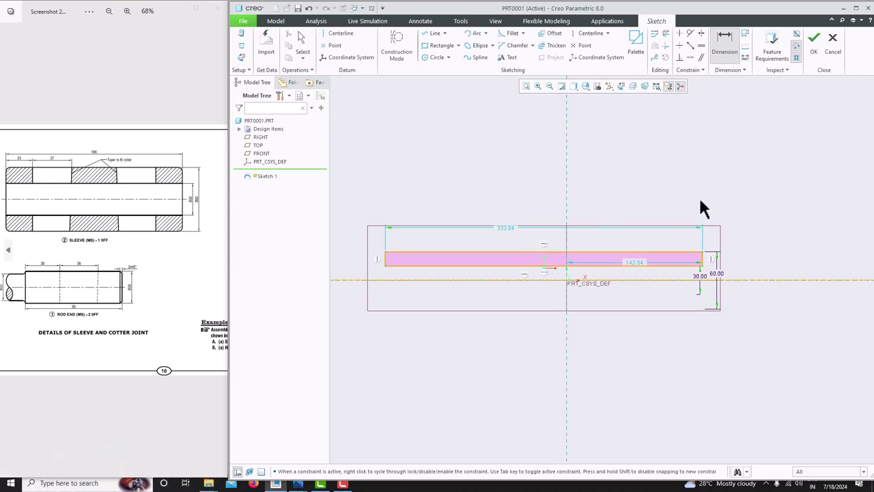
Make the rectangle's two lower corners symmetric about the vertical reference line
left_click(700, 33)
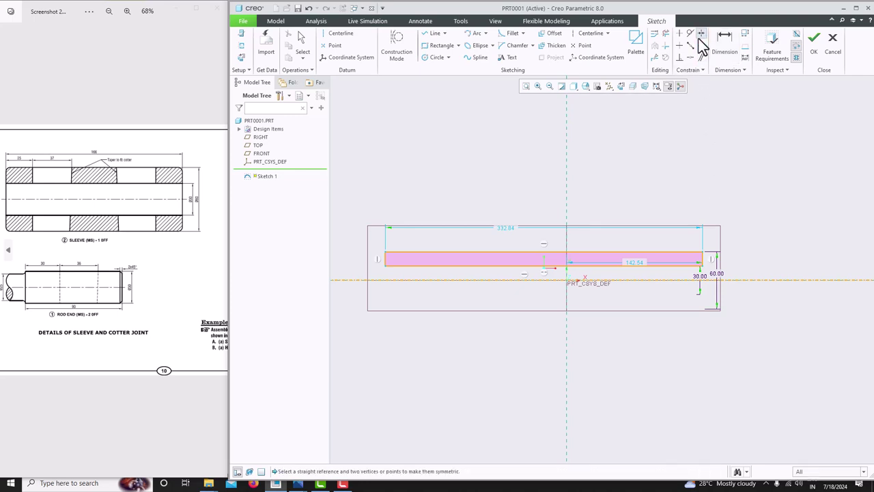
left_click(385, 265)
left_click(567, 281)
left_click(702, 265)
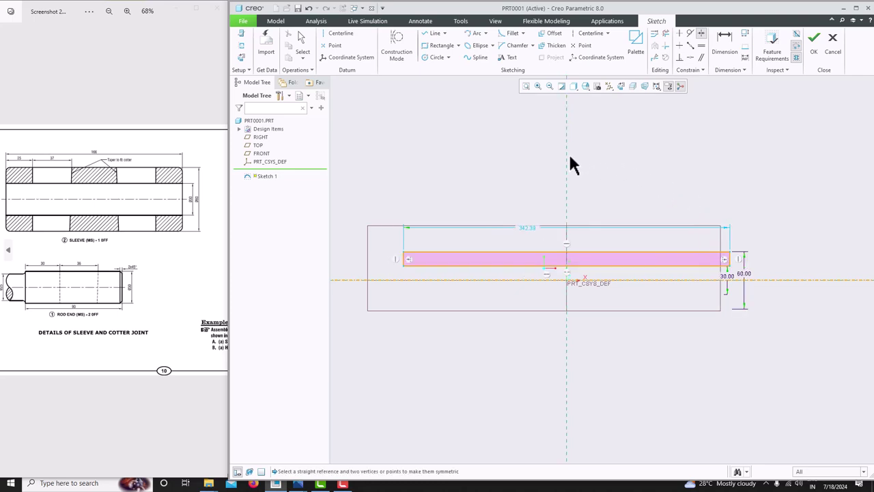
middle_click(535, 213)
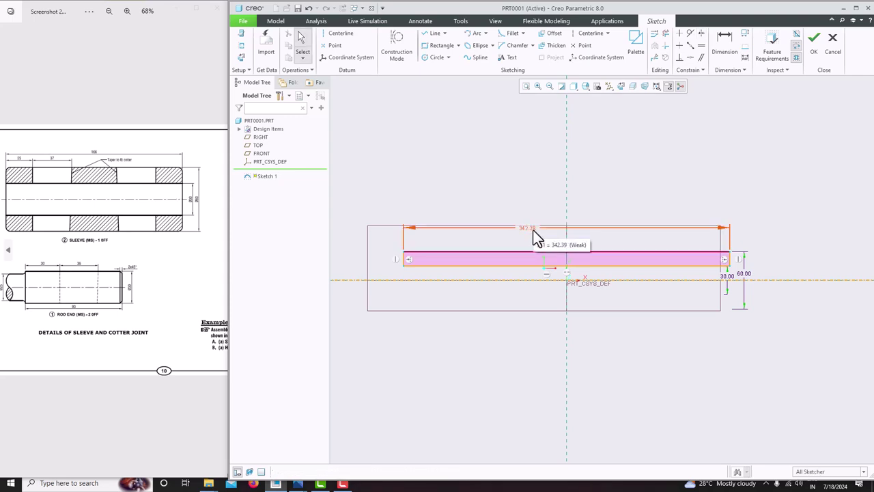
Set the rectangle's length to 166 mm as given in the sleeve drawing and finish the sketch
double_click(533, 230)
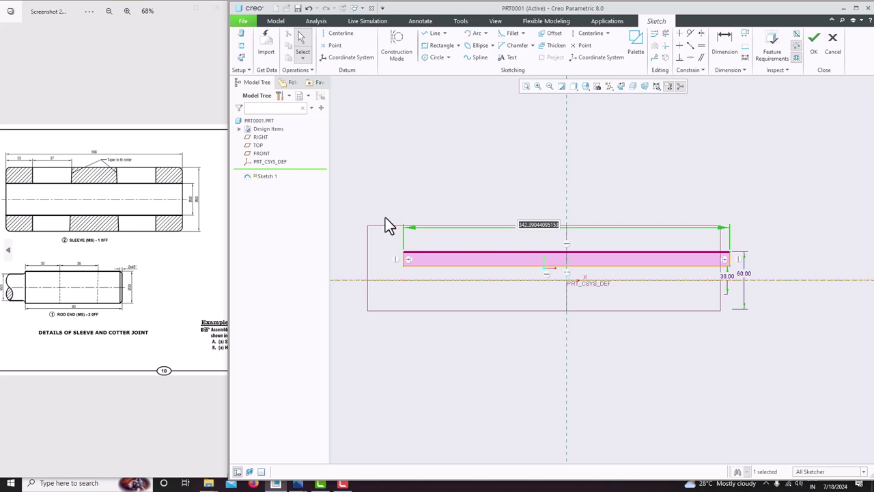
scroll(100, 167, "up", 3)
left_click_drag(80, 145, 106, 144)
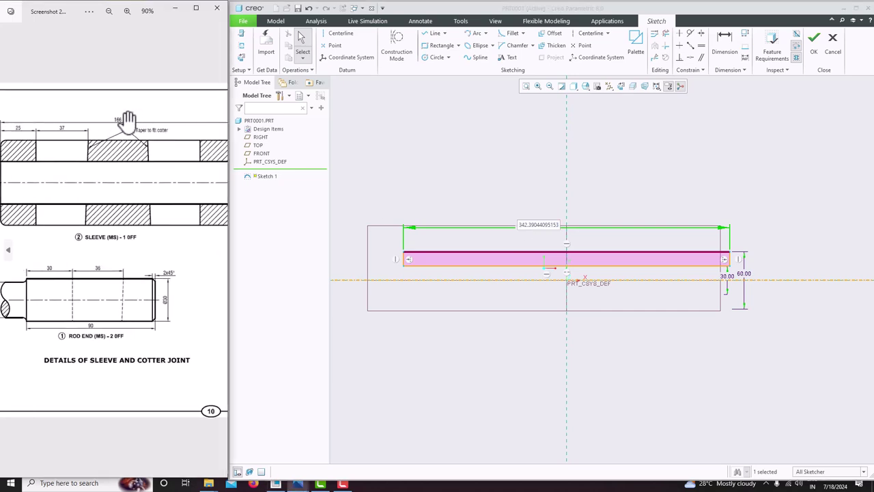
scroll(127, 136, "down", 1)
left_click(523, 229)
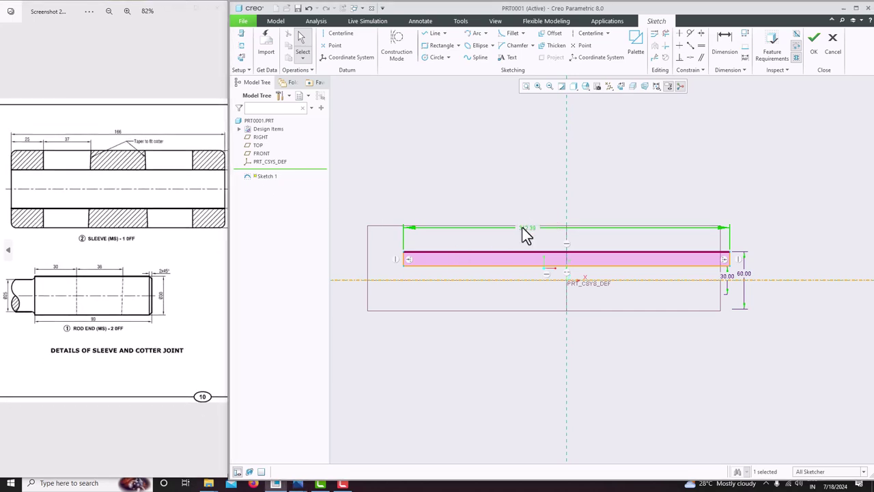
type("166")
key("Return")
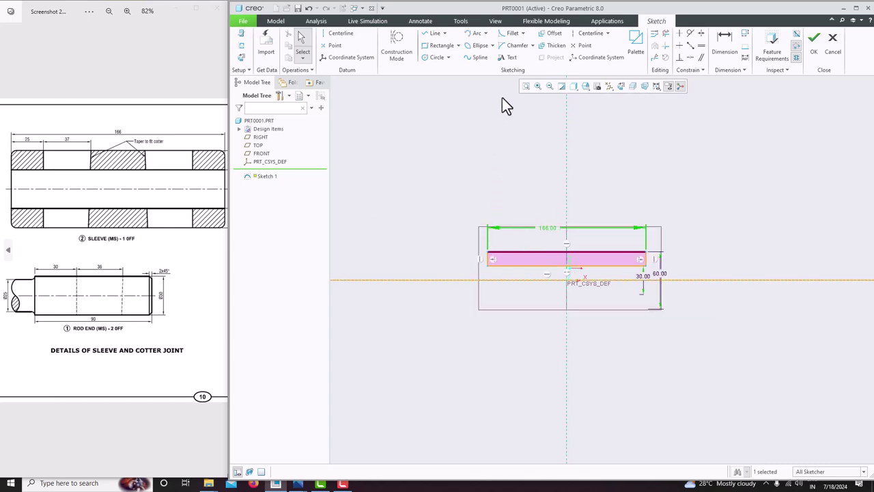
left_click(525, 87)
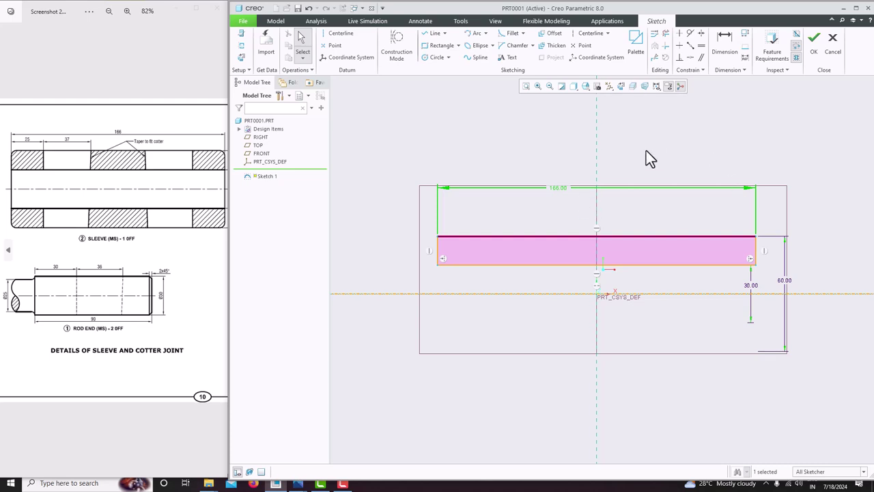
left_click(812, 57)
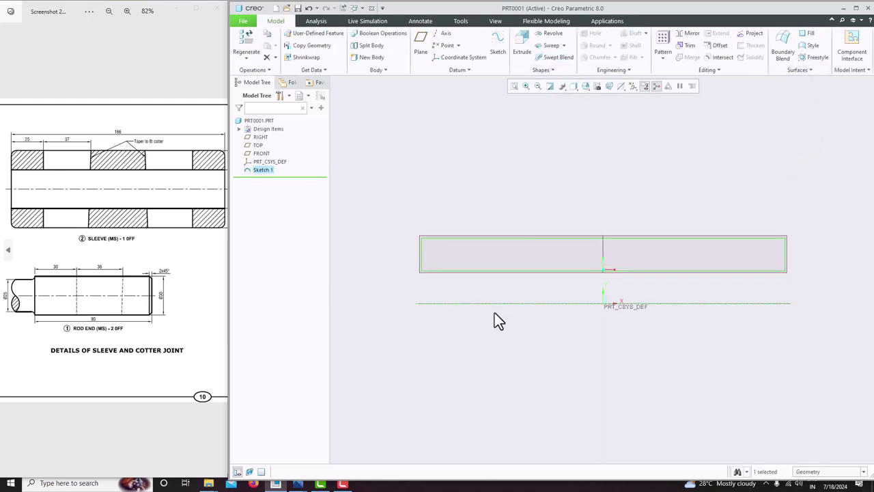
Start a solid Revolve of the sleeve profile sketch about its internal centerline
middle_click_drag(504, 314, 524, 329)
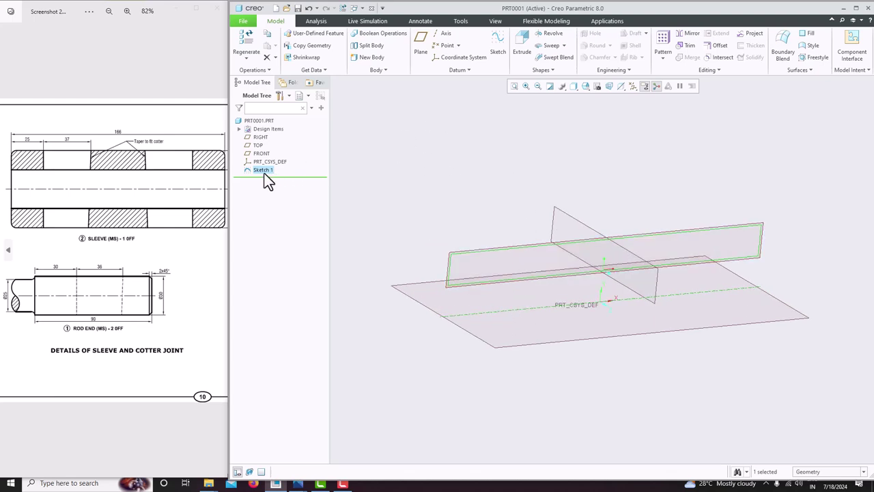
left_click(552, 37)
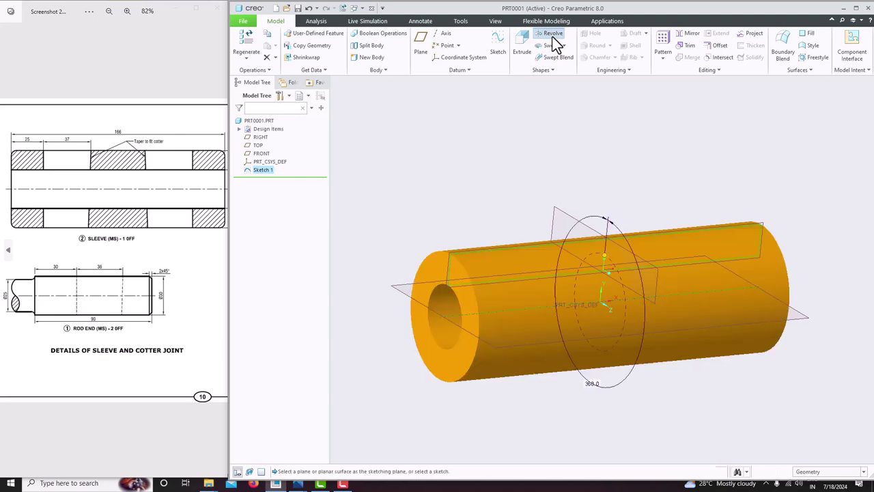
middle_click_drag(600, 263, 560, 275)
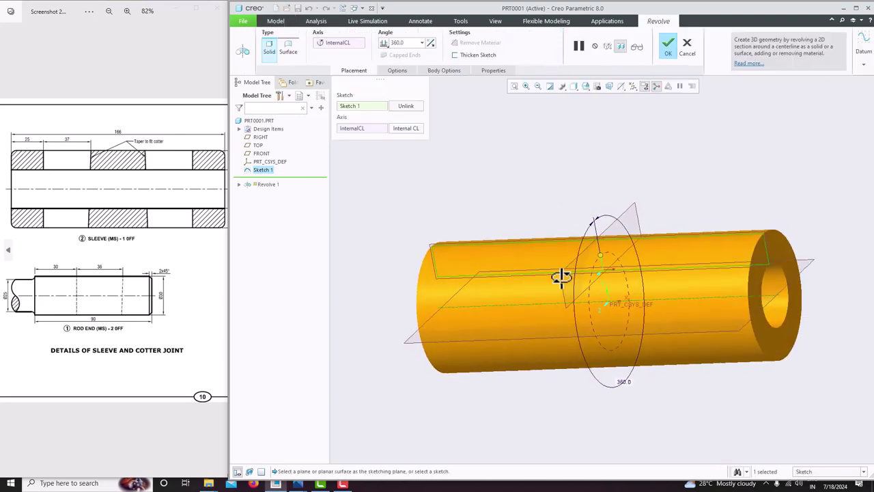
Preview the revolve as a surface and switch it back to a solid
left_click(289, 49)
mouse_move(577, 263)
middle_mouse_down()
mouse_move(585, 248)
mouse_move(593, 254)
middle_mouse_up()
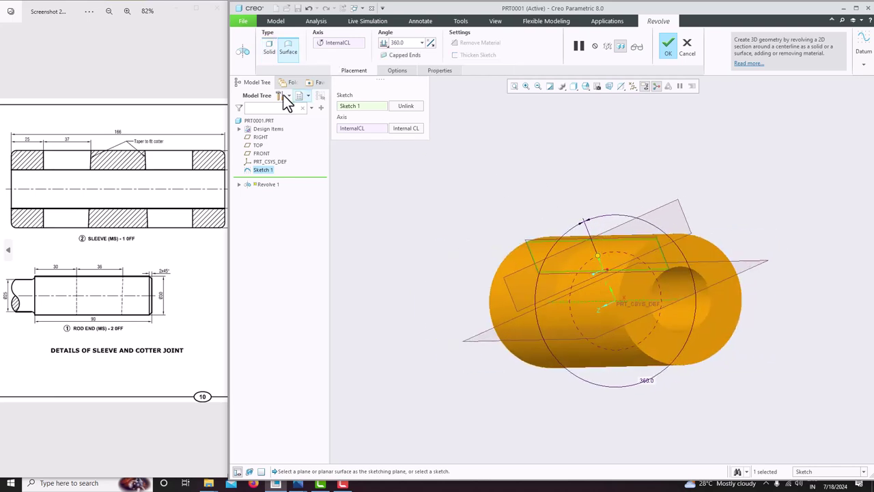
left_click(269, 48)
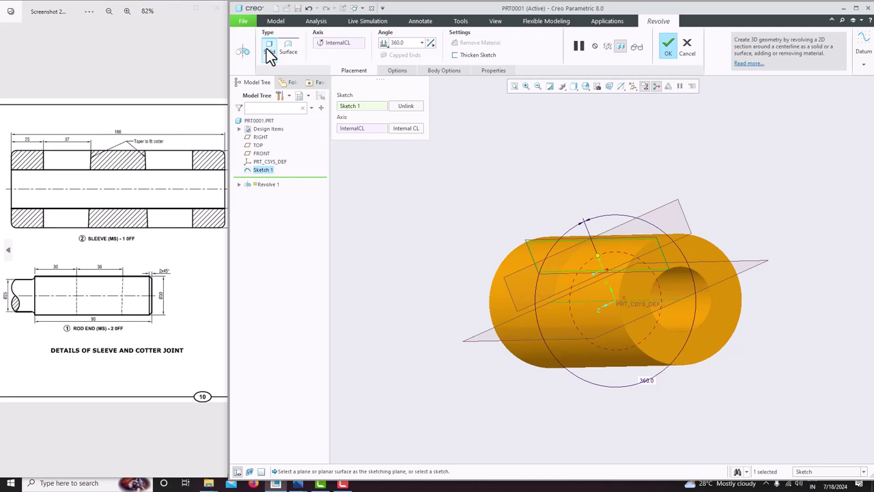
Try the revolve with a variable angle of 240 degrees and inspect the partly open sleeve
left_click(384, 44)
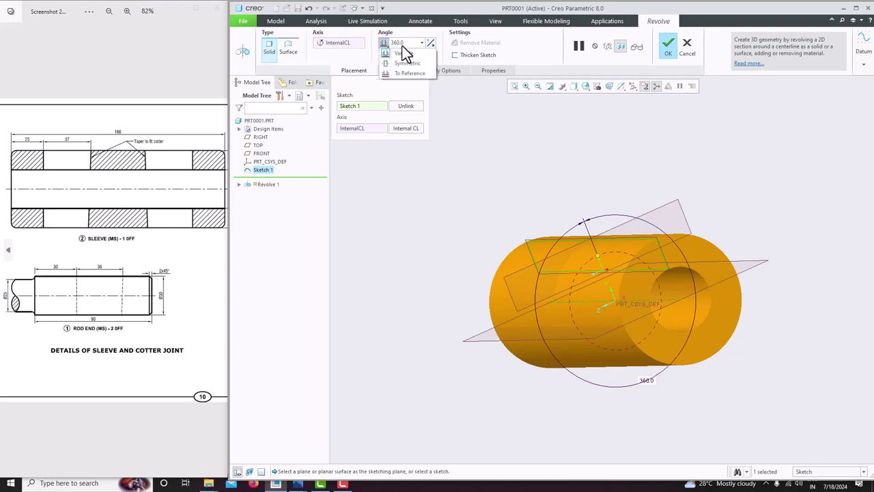
left_click(403, 53)
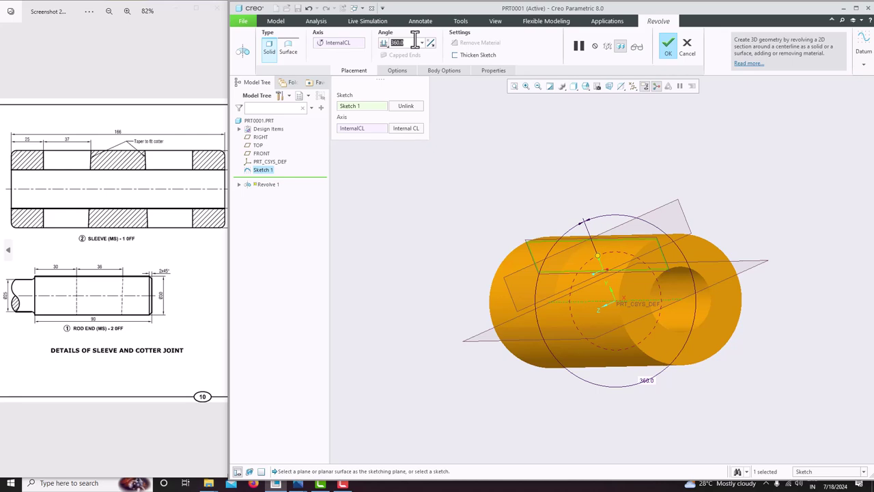
type("240")
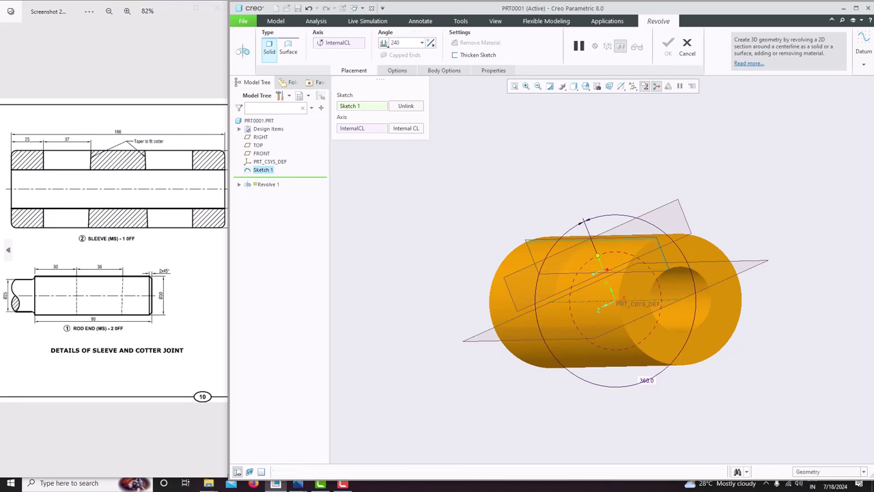
key("Return")
middle_click_drag(452, 193, 451, 260)
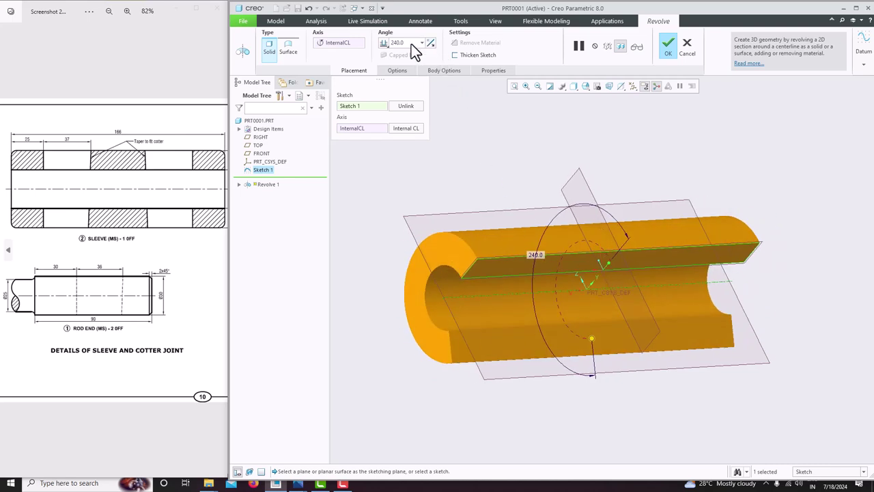
Set the revolve angle to 360 degrees and complete the hollow sleeve body
type("360")
key("Return")
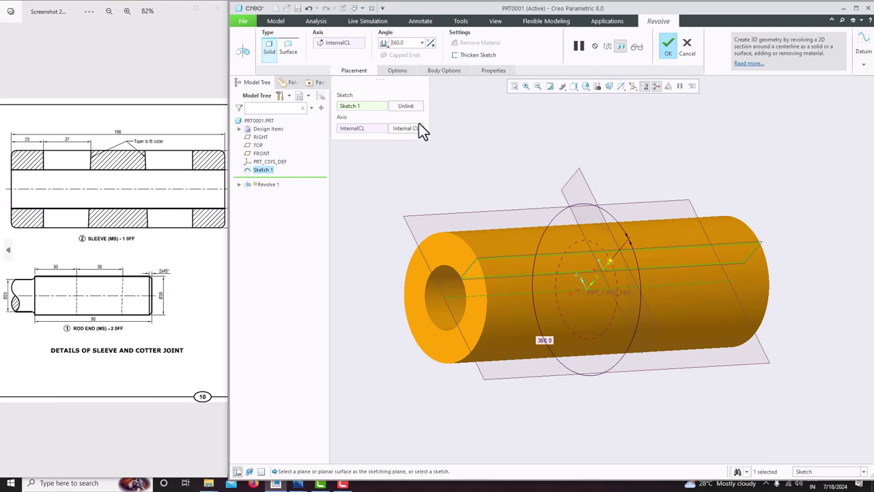
left_click(668, 46)
middle_click_drag(682, 178, 360, 168)
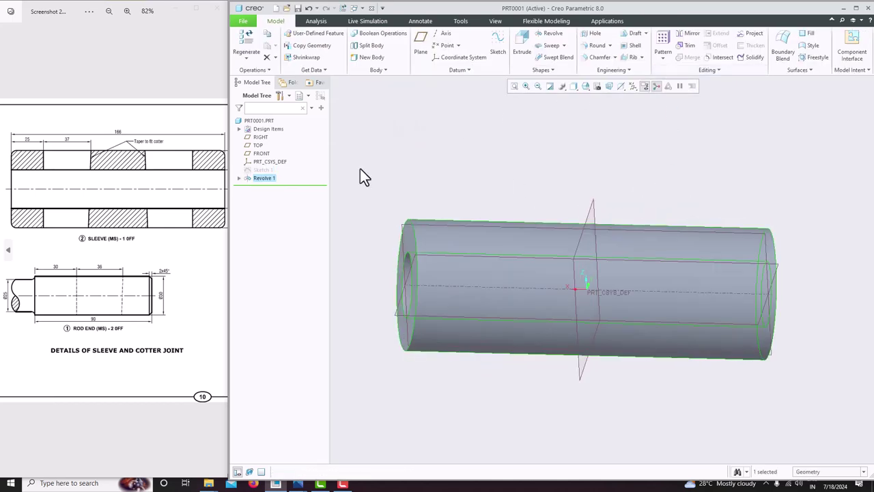
Start a new sketch on the TOP datum plane and orient the view square to it
scroll(117, 212, "down", 2)
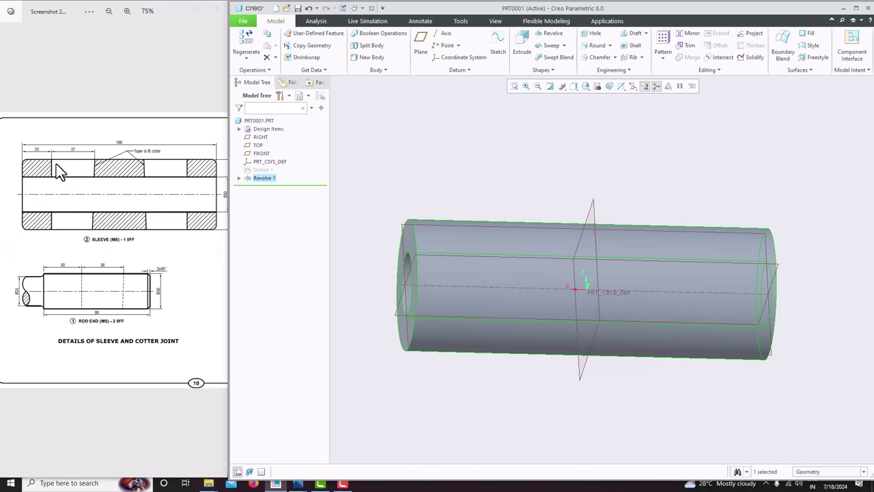
middle_click_drag(469, 249, 480, 295)
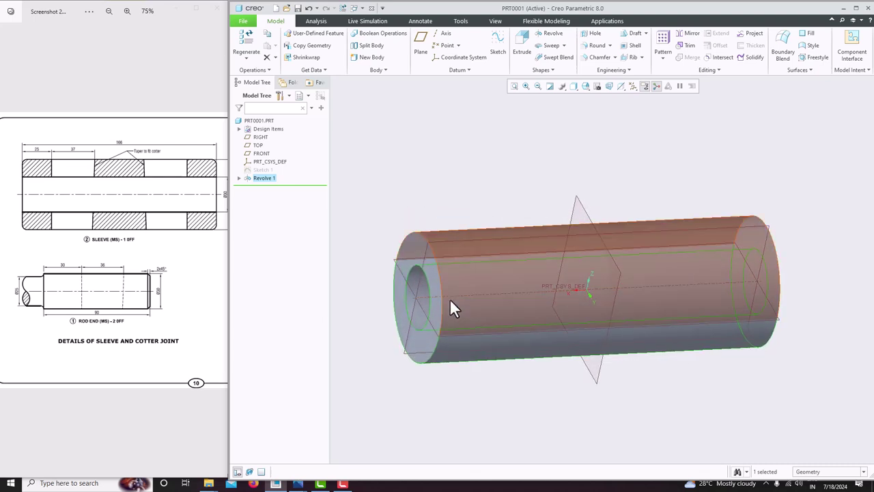
middle_click_drag(410, 307, 429, 308)
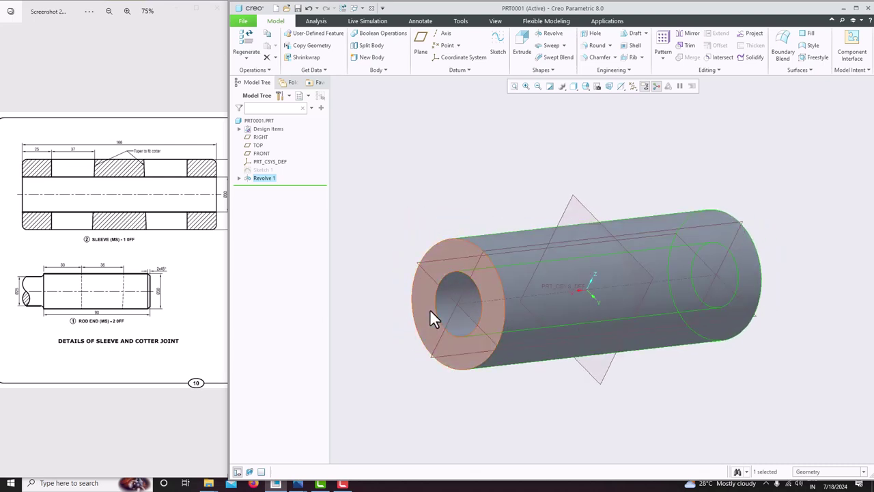
left_click(463, 289)
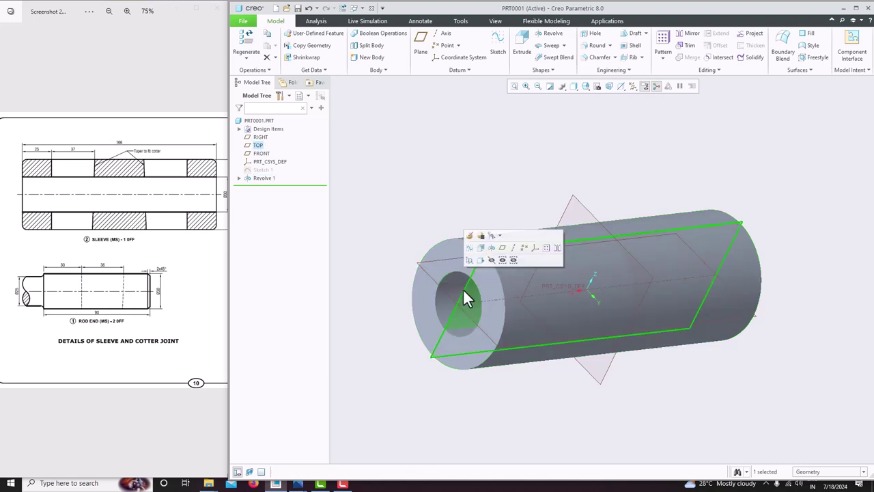
left_click(497, 43)
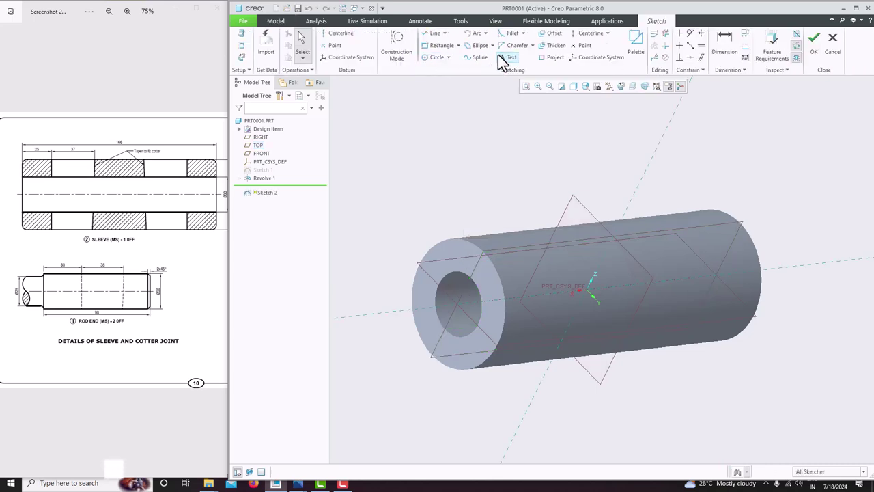
left_click(621, 86)
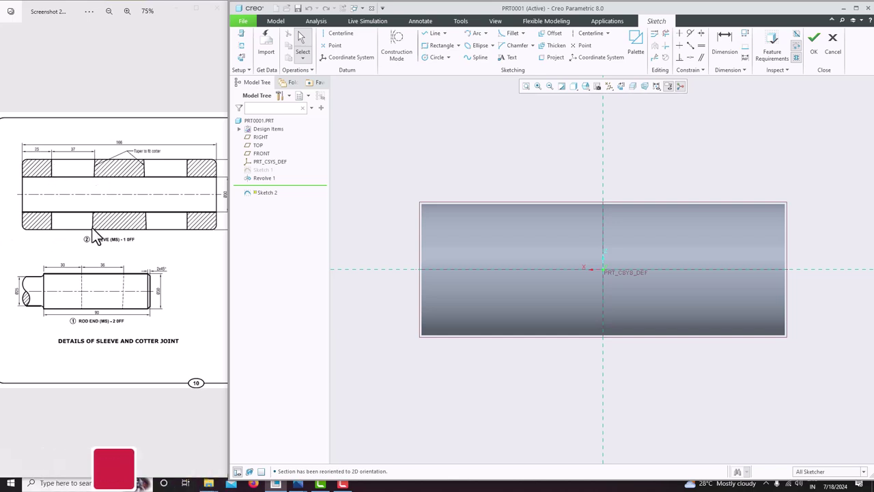
Add the sleeve's left end face and its upper and lower silhouette edges as sketch references
left_click_drag(141, 222, 3, 220)
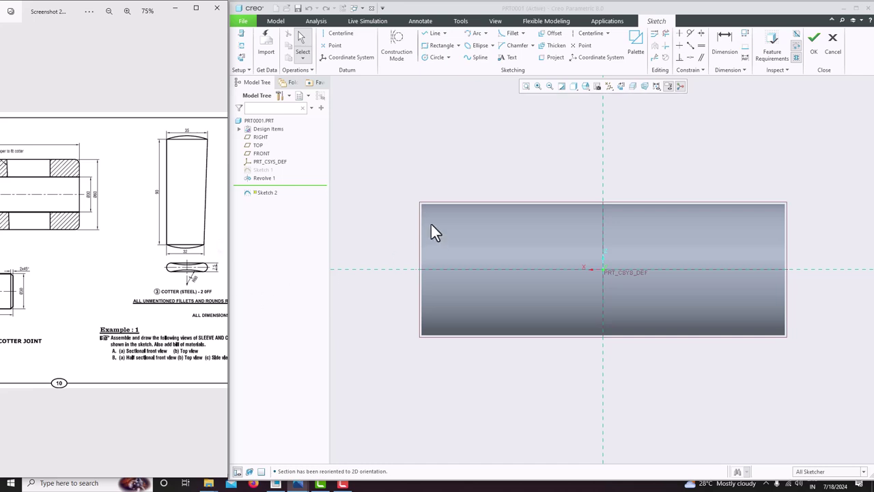
left_click_drag(96, 206, 251, 217)
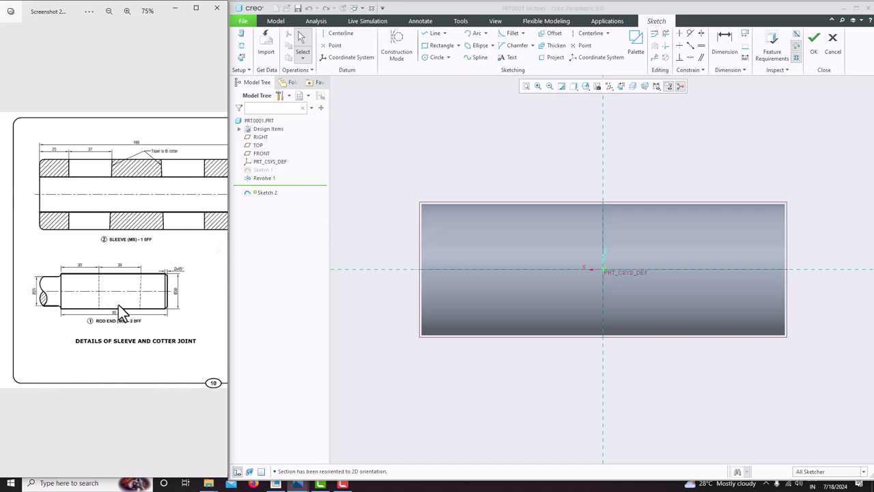
left_click_drag(170, 248, 1, 256)
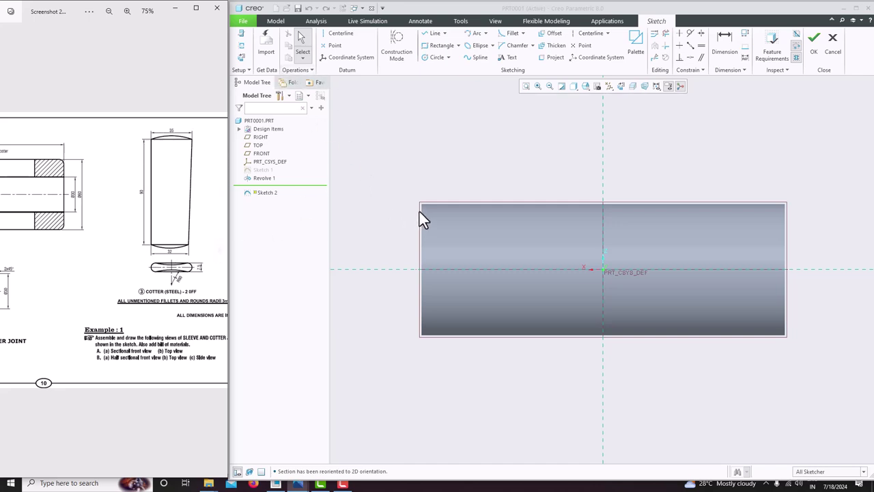
left_click(241, 46)
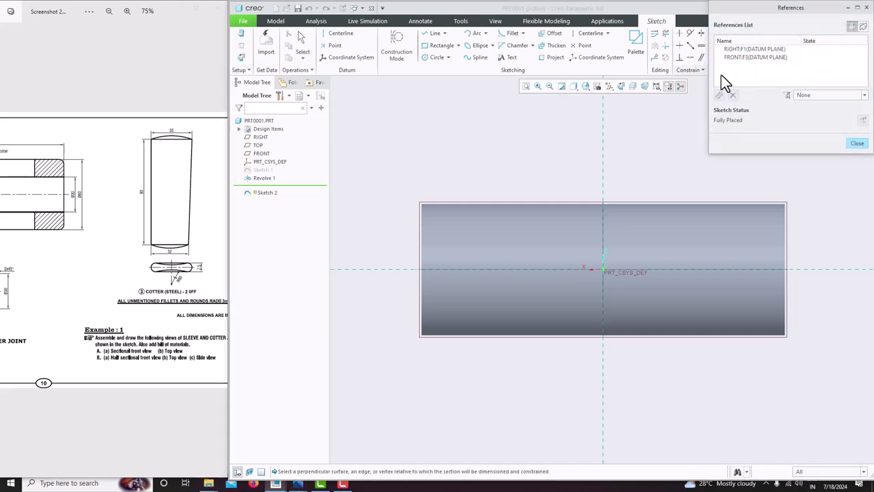
left_click(423, 252)
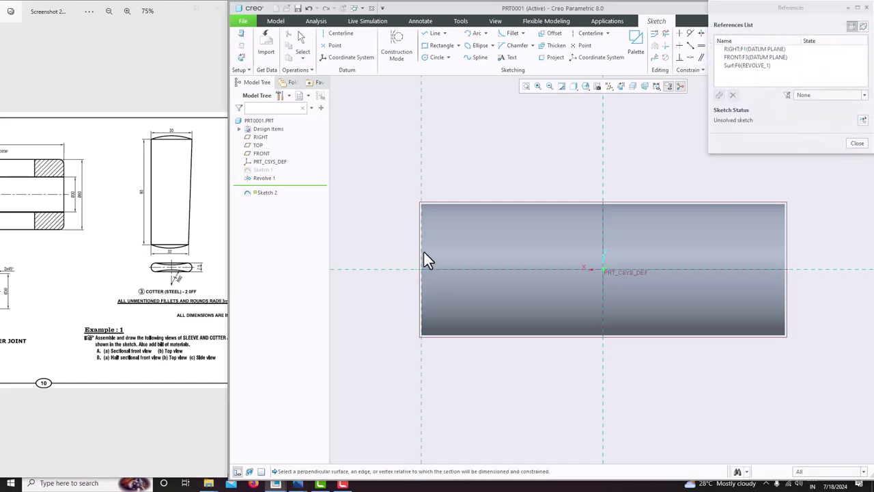
left_click(458, 207)
left_click(459, 336)
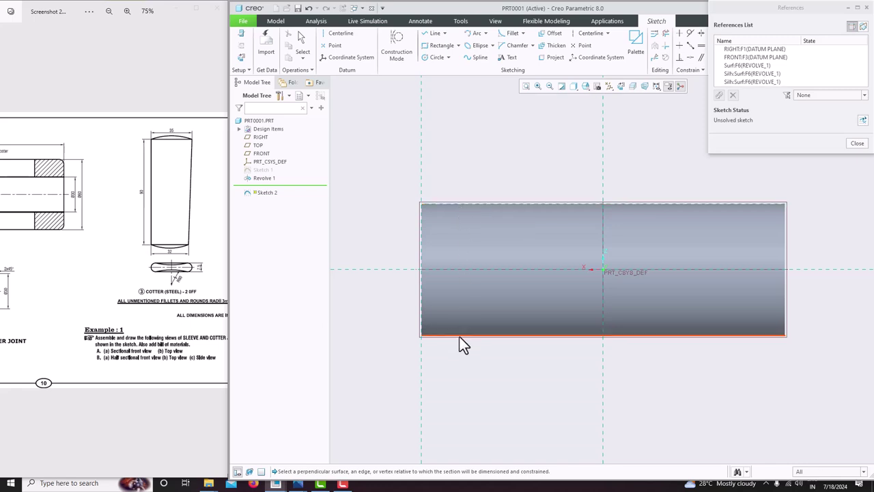
left_click(857, 142)
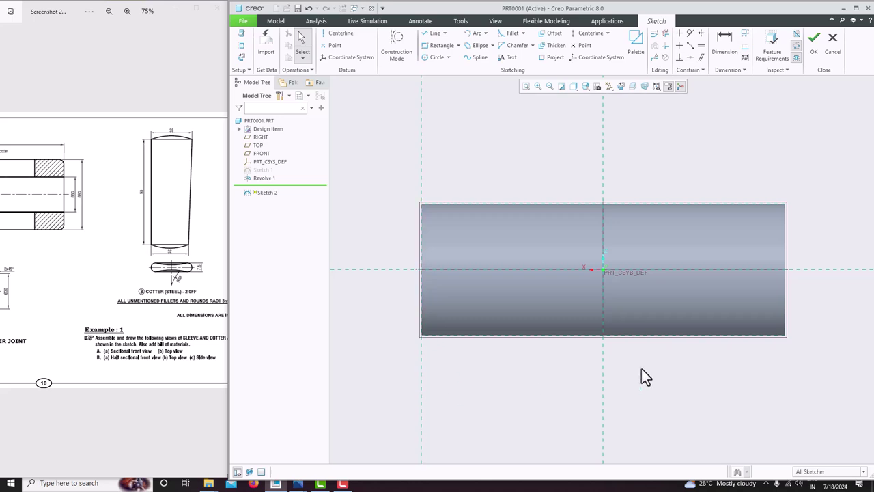
Sketch a vertical line about 122 mm long crossing the sleeve, about 18 mm from its left end face
mouse_move(55, 253)
left_mouse_down()
mouse_move(168, 255)
mouse_move(201, 266)
mouse_move(132, 273)
left_mouse_up()
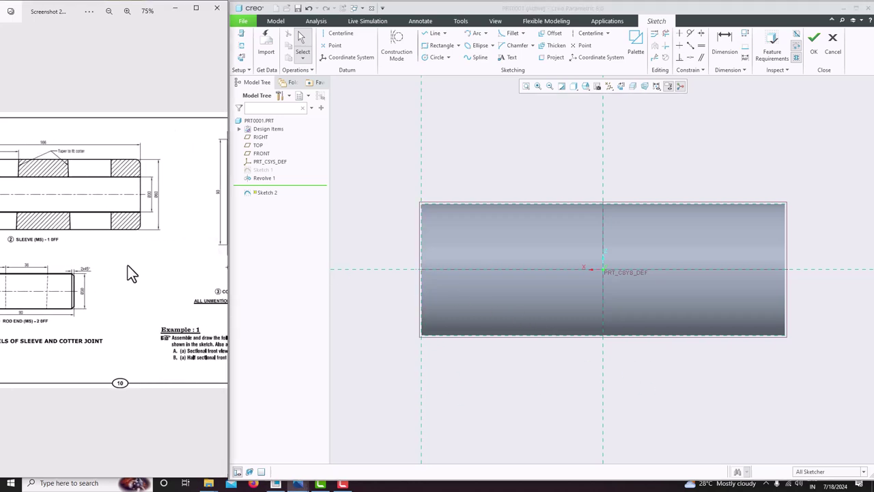
left_click(435, 36)
left_click(460, 139)
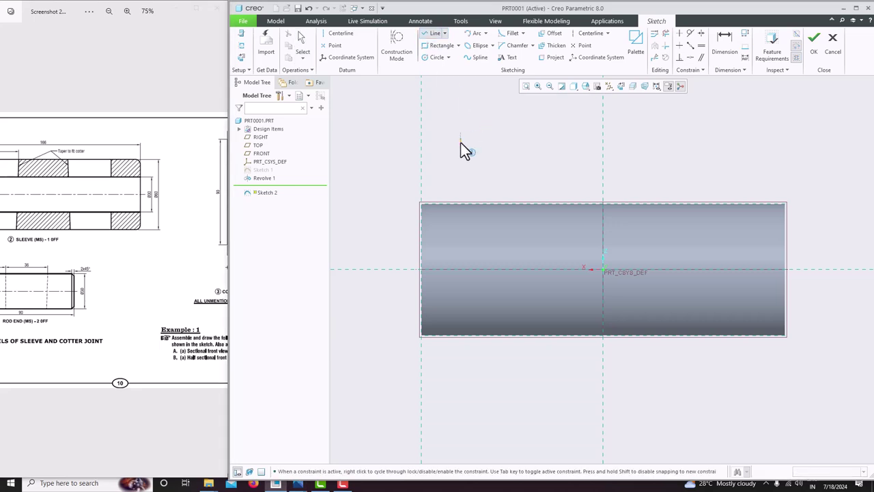
left_click(460, 406)
middle_click(513, 357)
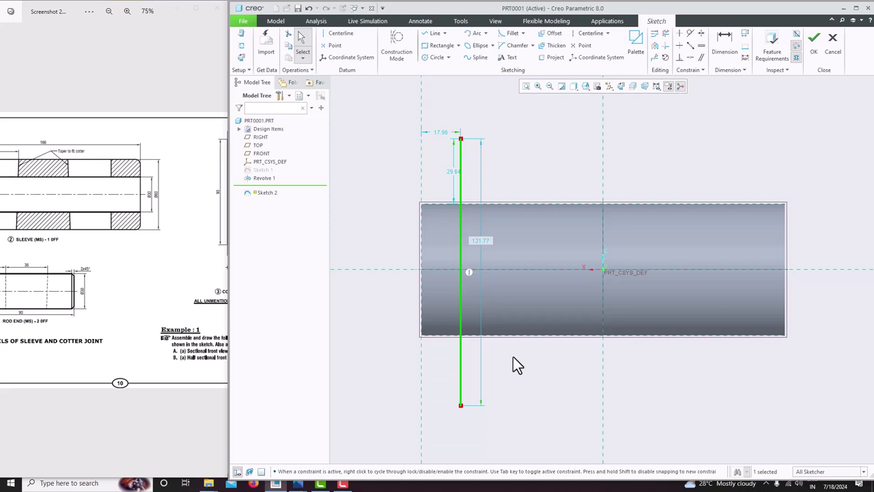
Make the vertical line's two endpoints symmetric about the sleeve's horizontal axis
left_click_drag(87, 203, 106, 205)
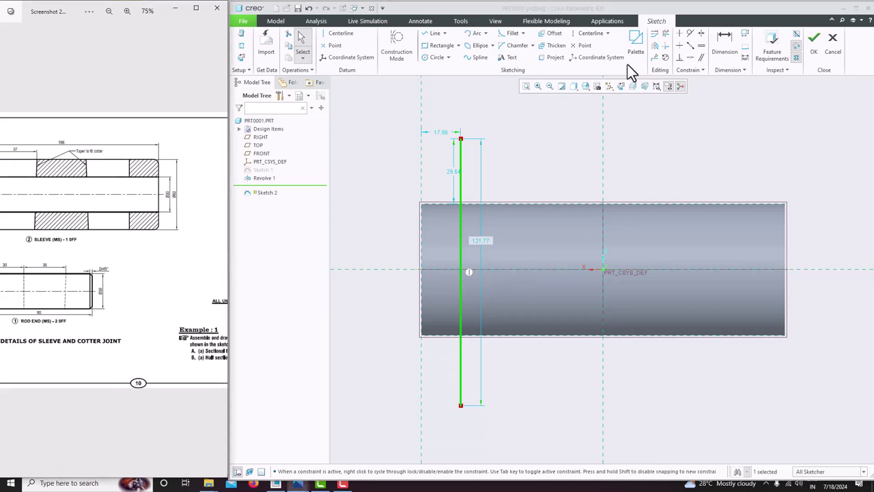
left_click(699, 34)
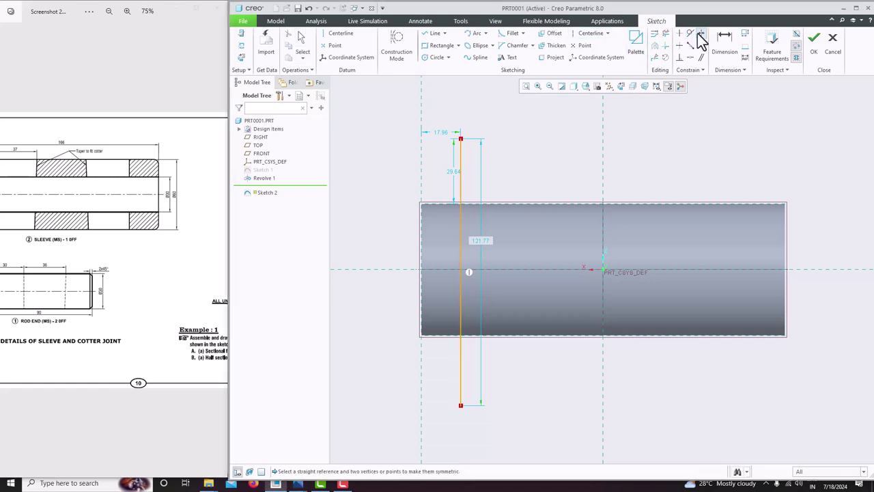
left_click(462, 138)
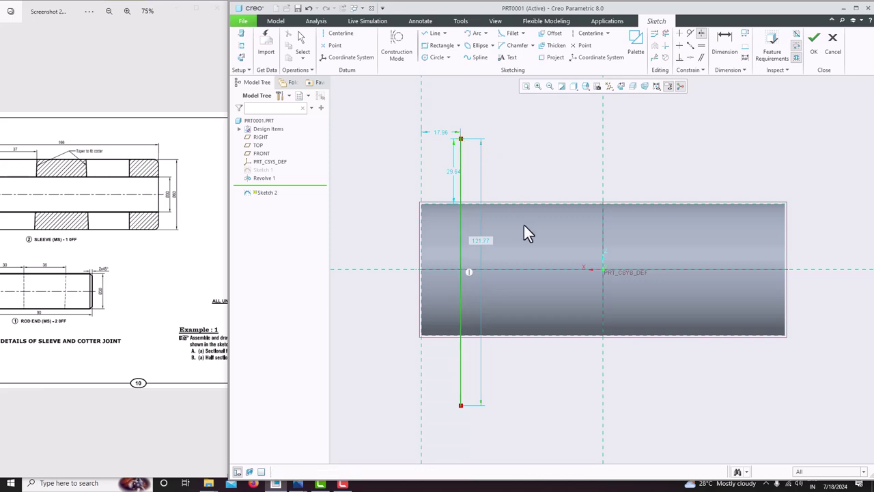
left_click(461, 407)
left_click(539, 271)
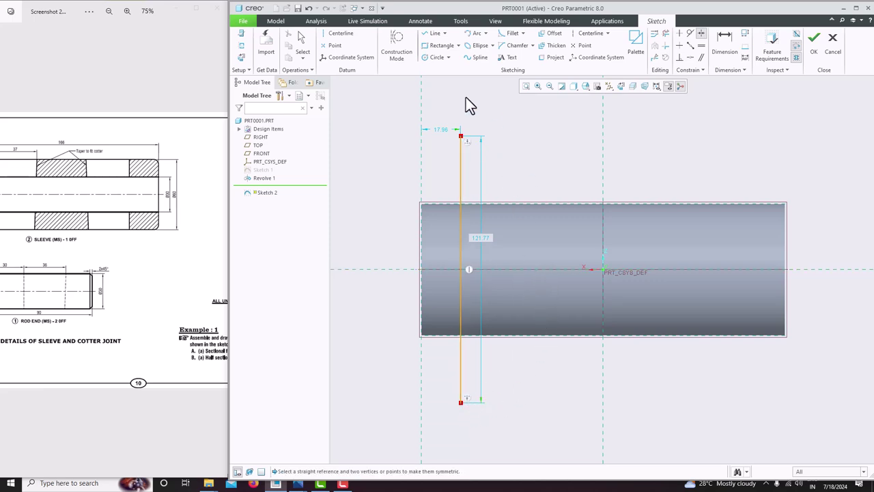
Set the vertical line's distance from the sleeve's left end face to 25 mm, as in the reference drawing
left_click_drag(77, 215, 159, 221)
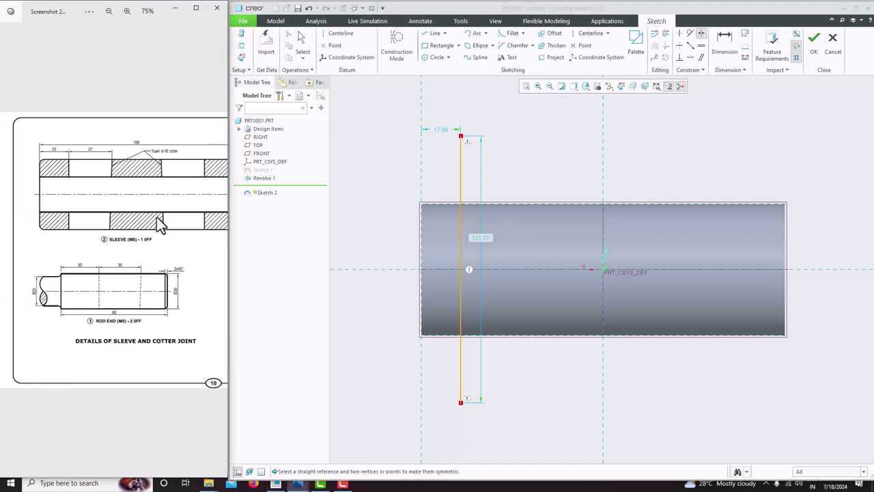
scroll(51, 160, "up", 3)
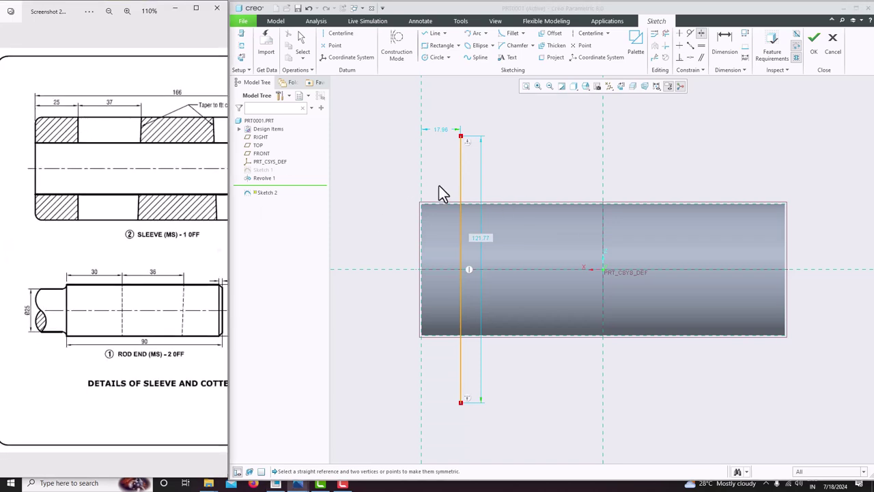
left_click(461, 117)
middle_click(457, 110)
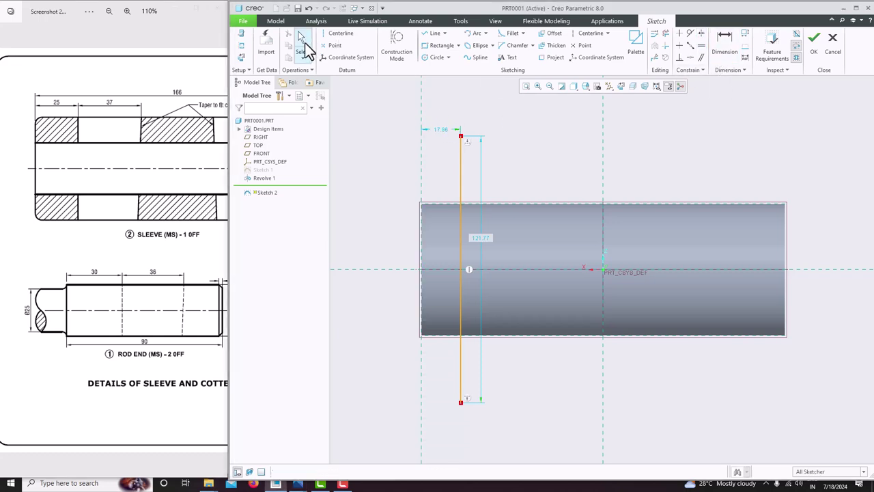
double_click(442, 129)
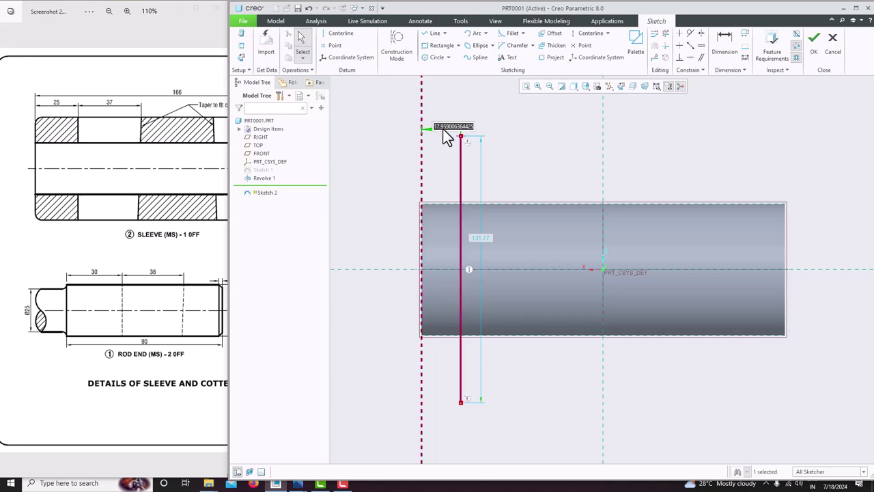
type("25")
key("Return")
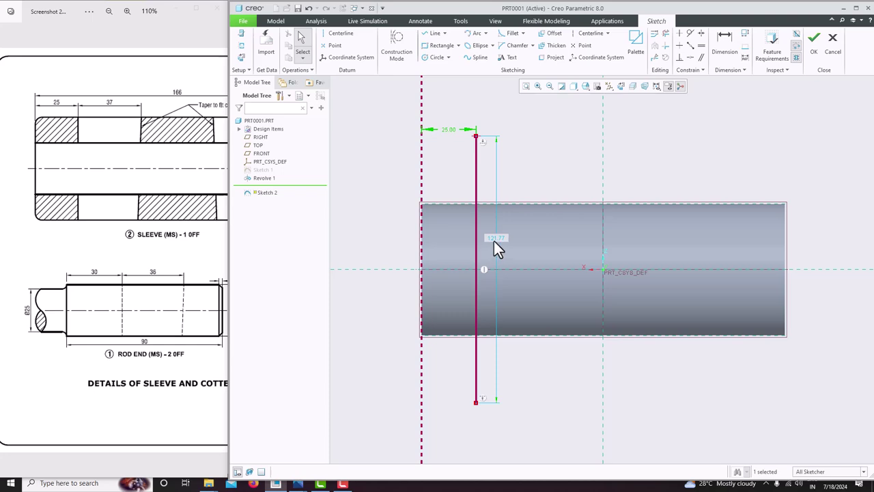
Check the cotter's height in the reference drawing and set the vertical line's length to 90 mm
double_click(189, 200)
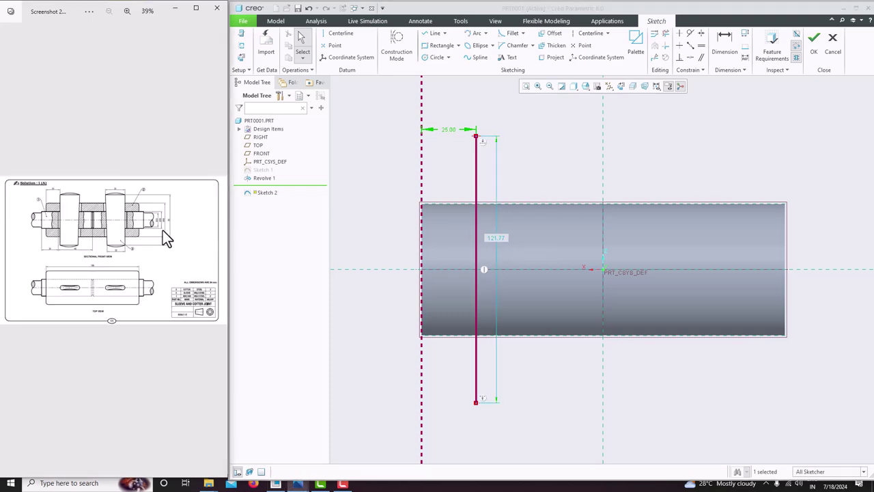
key("Left")
scroll(160, 236, "up", 6)
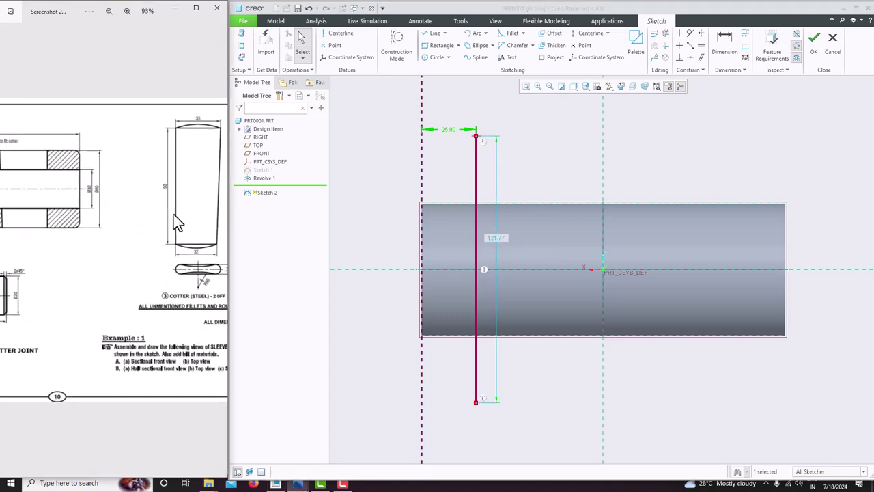
double_click(498, 237)
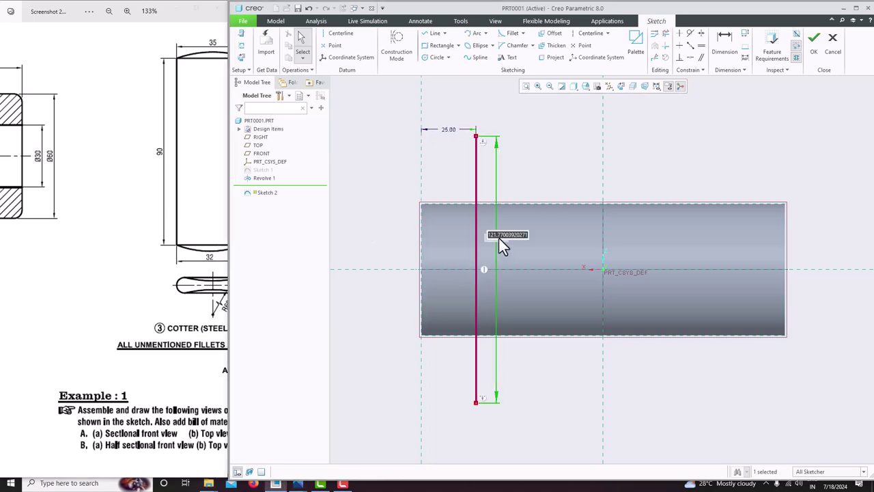
type("90")
key("Return")
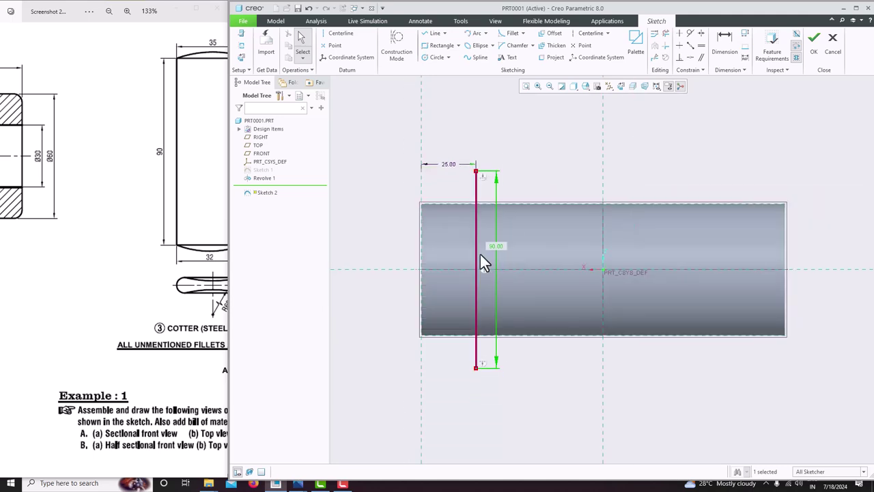
Close the cotter profile with a horizontal upper edge about 32 mm long, an inward-slanting right edge and a horizontal lower edge
scroll(133, 195, "down", 5)
scroll(146, 211, "up", 3)
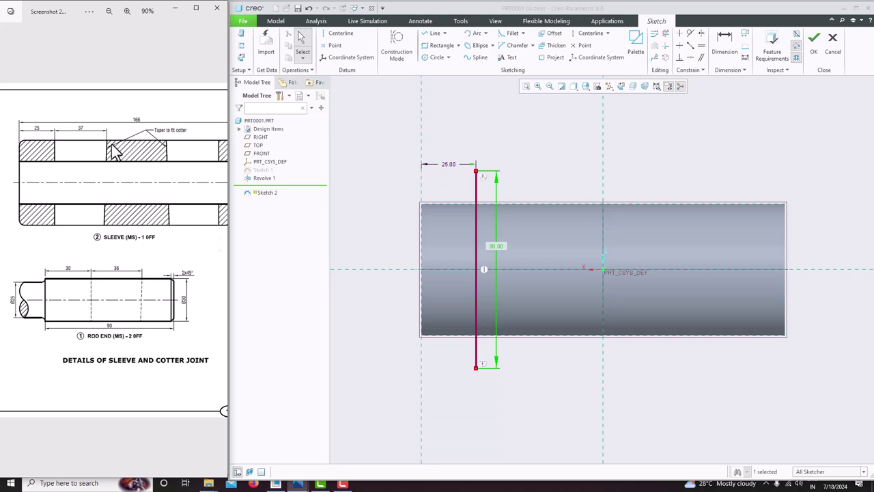
scroll(176, 216, "down", 2)
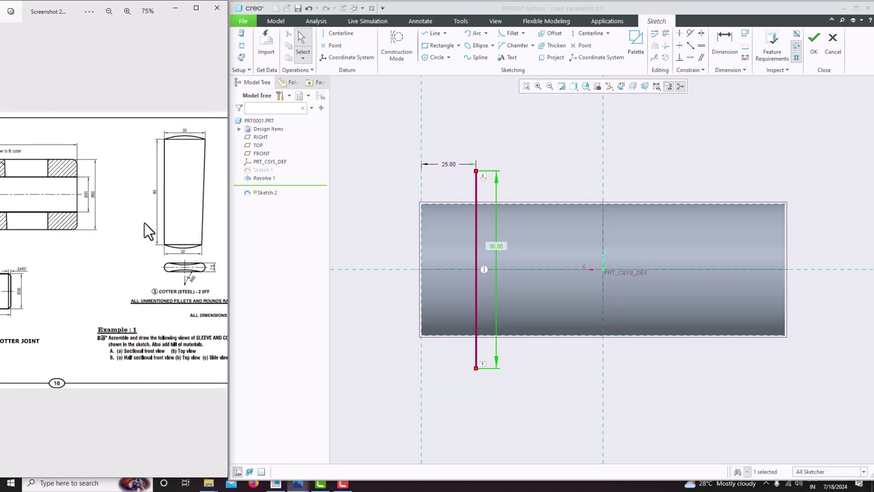
left_click(435, 33)
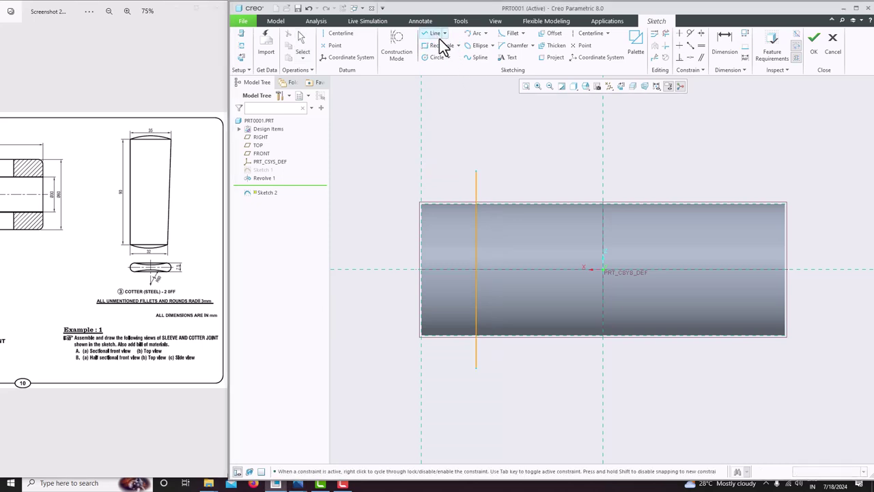
left_click(476, 171)
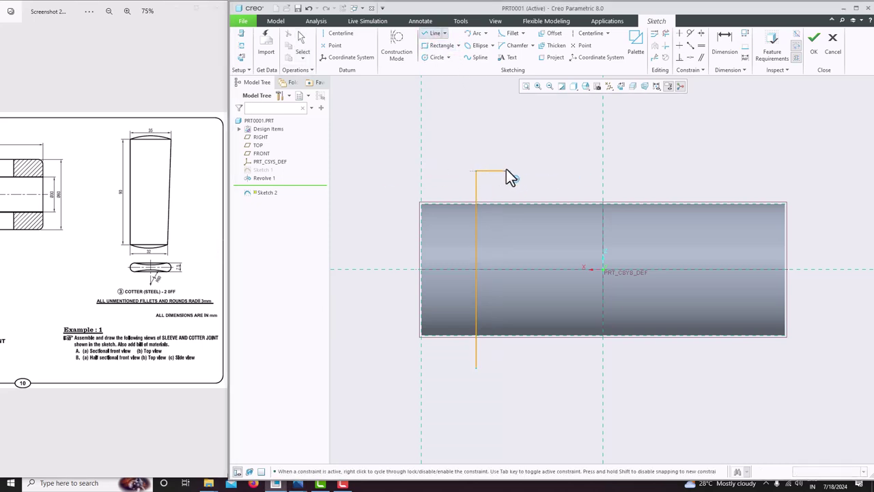
left_click(547, 171)
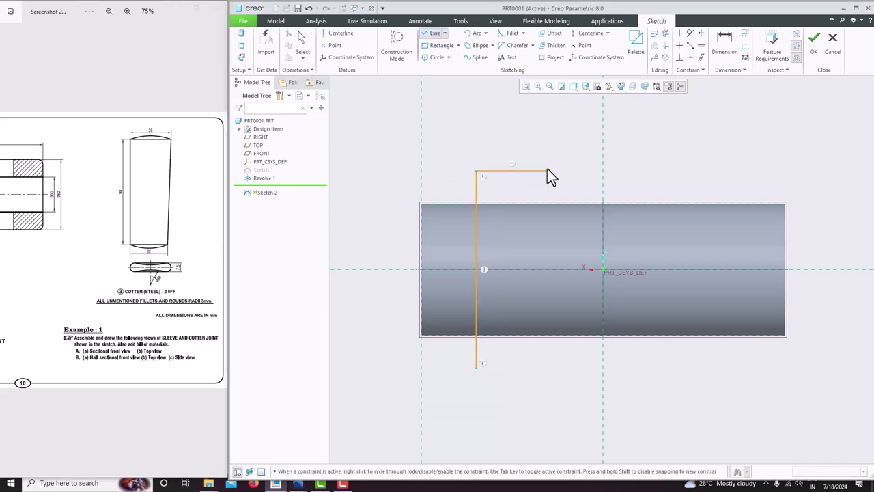
left_click(513, 369)
left_click(476, 368)
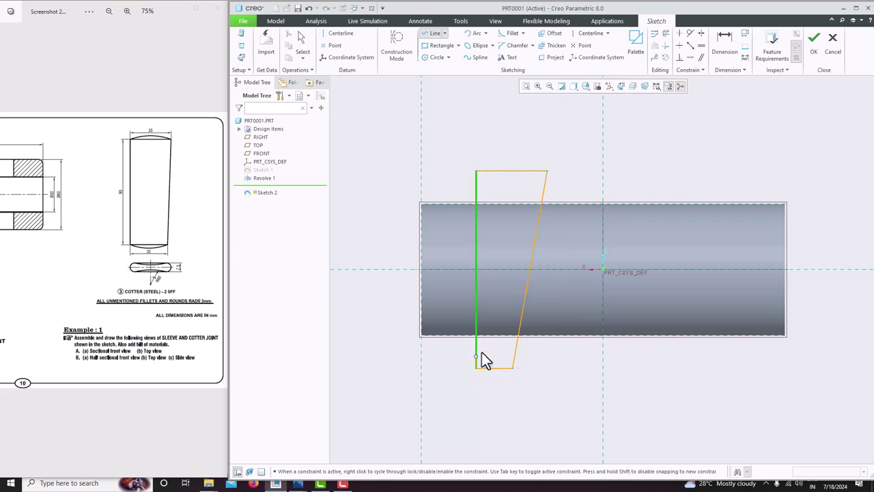
middle_click(519, 222)
middle_click(518, 226)
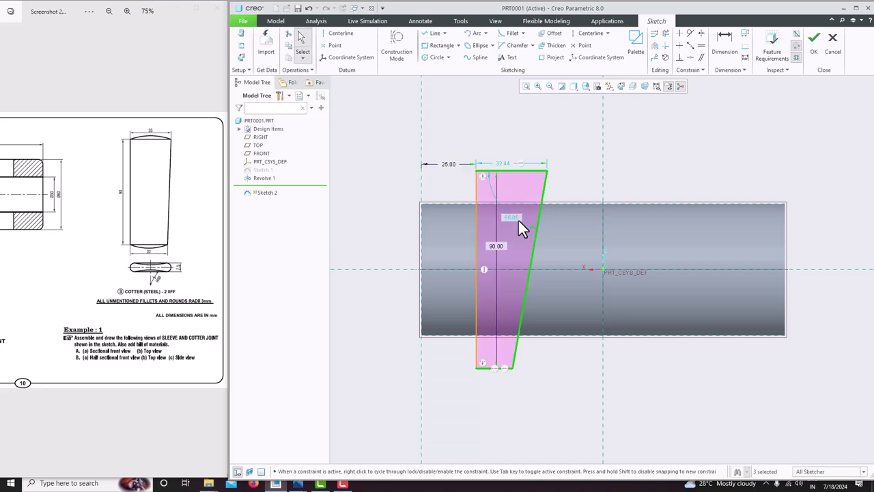
Set the cotter profile's upper edge to 35 mm and dimension its lower edge at 32 mm
left_click(507, 170)
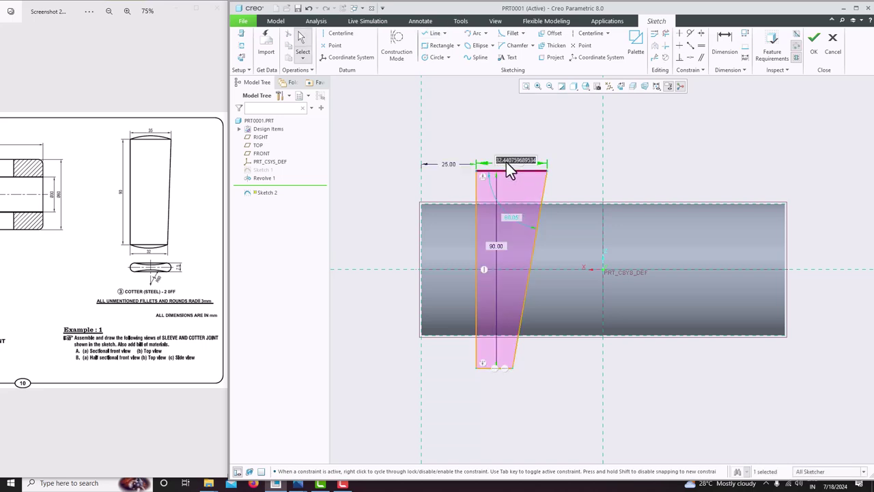
type("35")
key("Return")
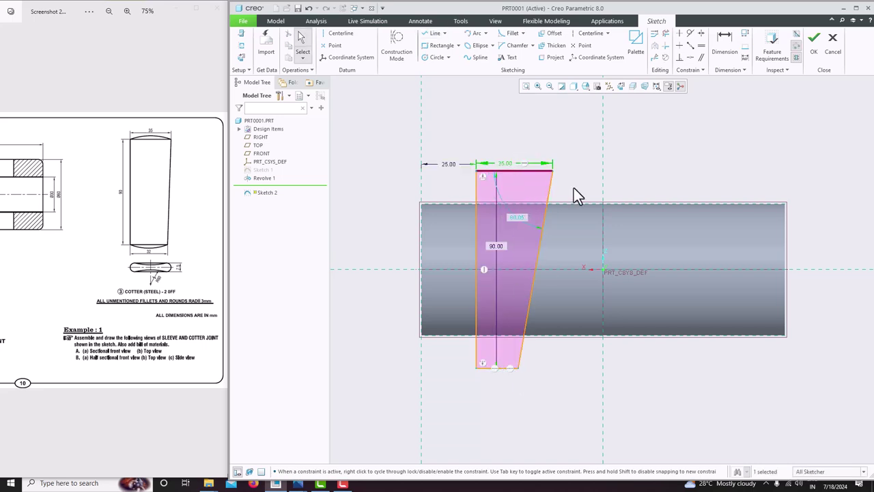
left_click(729, 45)
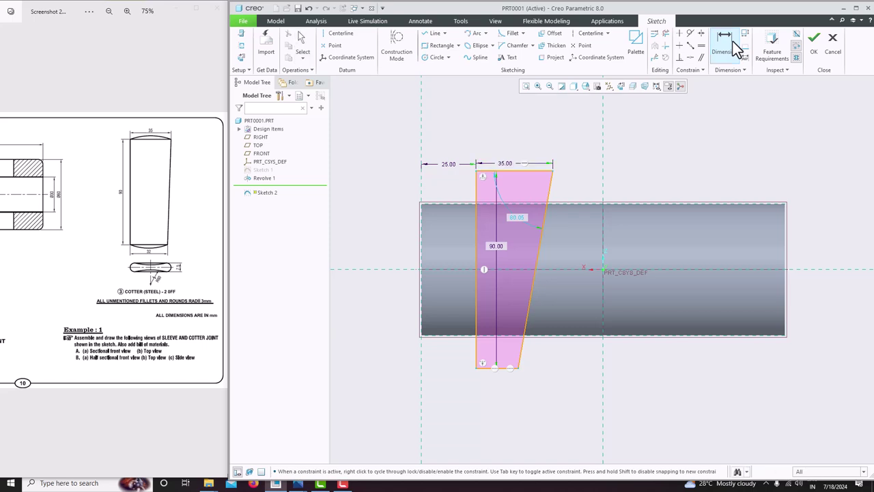
middle_click(496, 384)
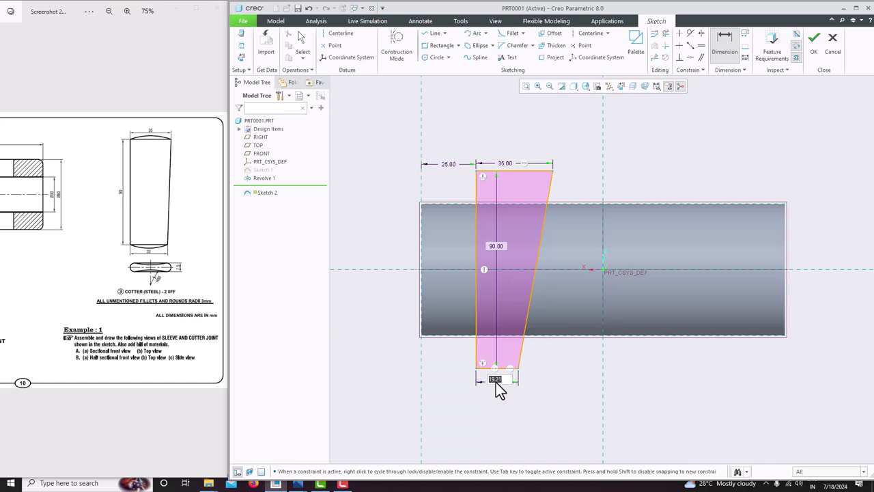
type("32")
key("Return")
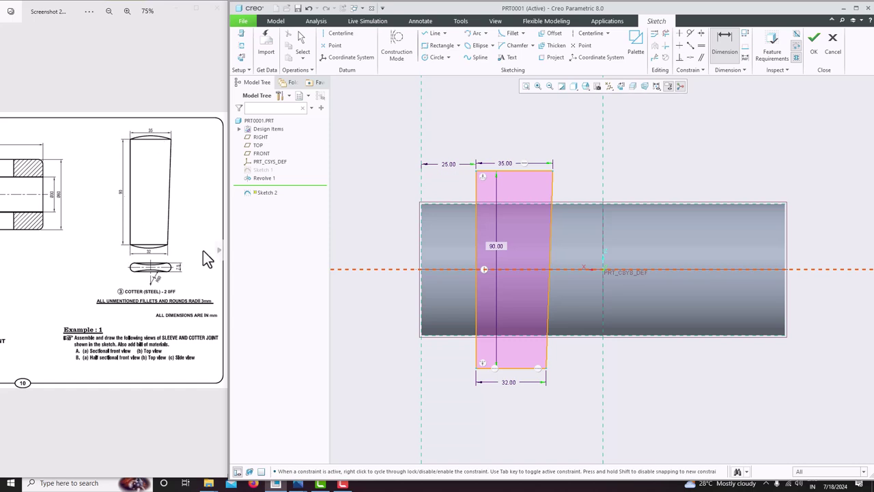
Place a datum point on the sleeve's upper silhouette edge, just right of the tapered profile and about 18 mm from the vertical reference
left_click_drag(79, 236, 268, 248)
scroll(66, 159, "up", 1)
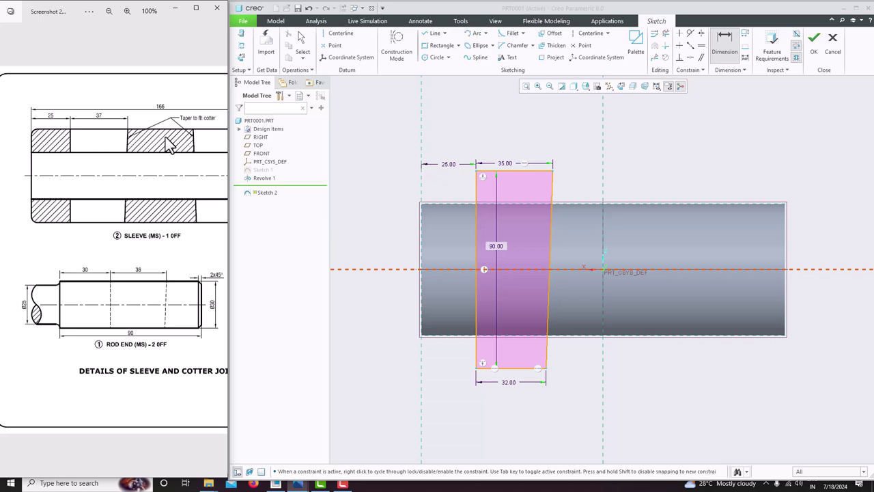
left_click(333, 47)
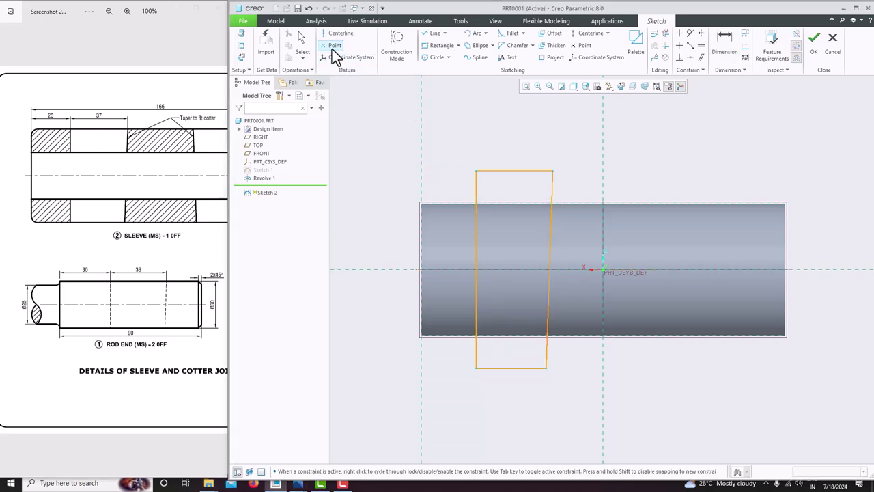
left_click(563, 204)
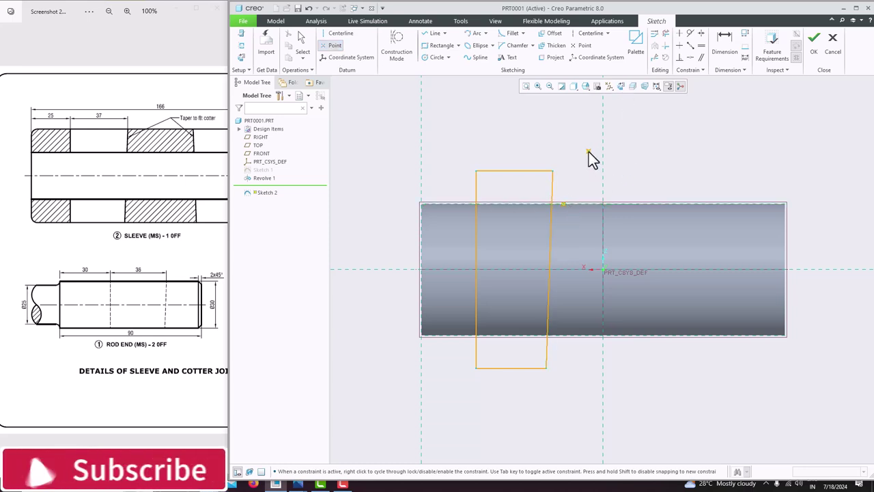
middle_click(589, 152)
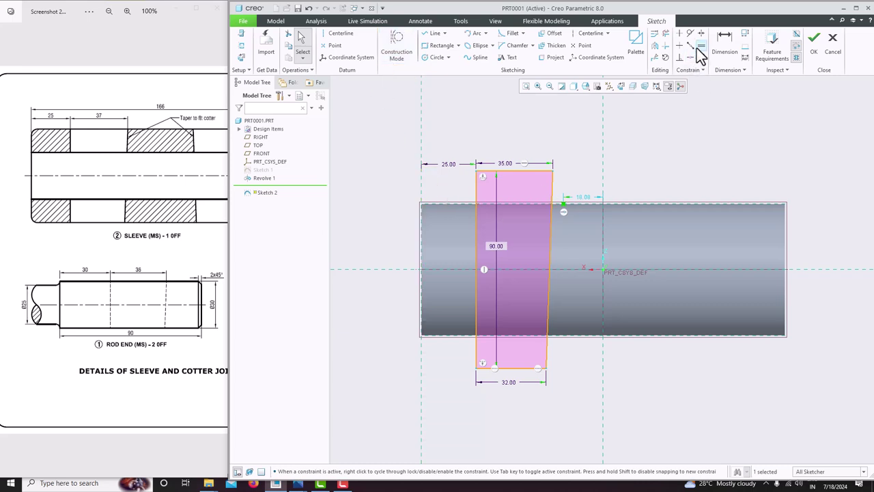
Dimension the horizontal distance from the profile's vertical left edge to the datum point
left_click(723, 52)
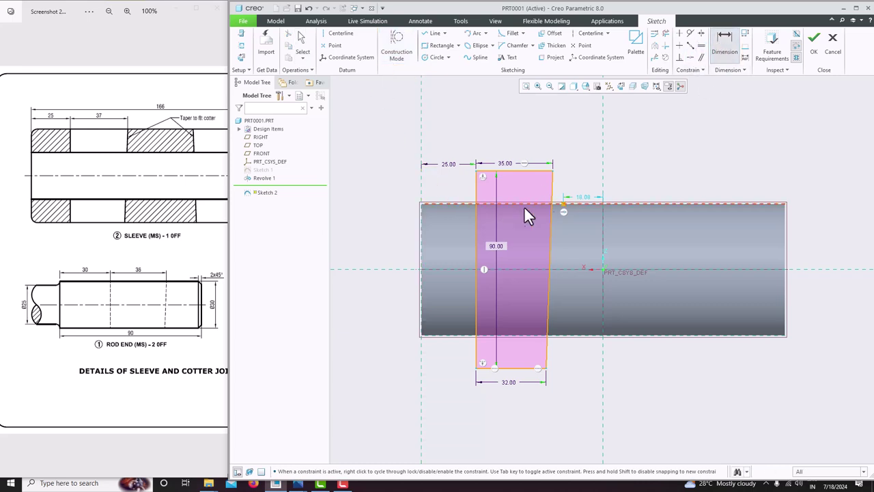
left_click(476, 202)
left_click(564, 204)
middle_click(573, 176)
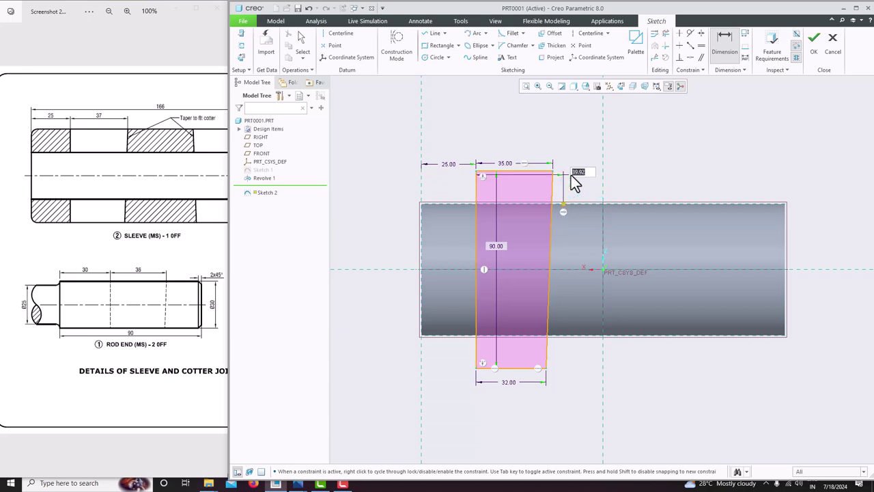
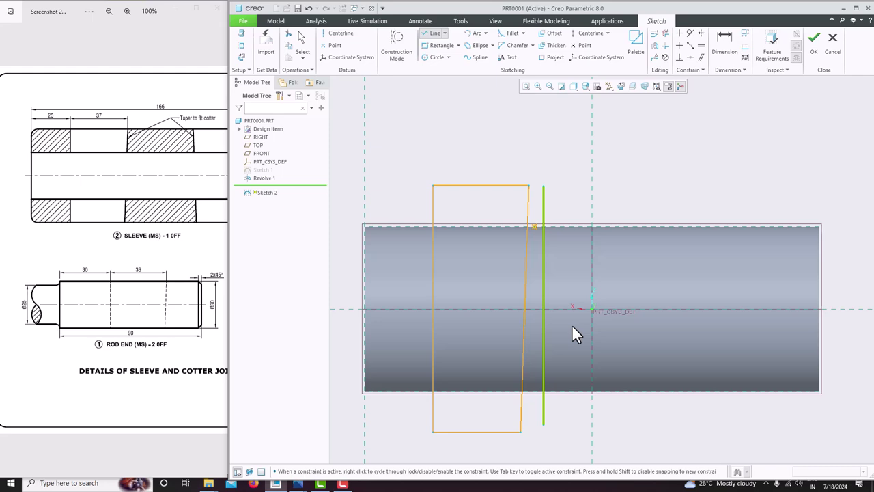
Finish a vertical line just right of the tapered profile and stretch both ends to about 102 mm overall
scroll(544, 333, "up", 2)
scroll(543, 333, "down", 2)
scroll(526, 269, "up", 3)
scroll(530, 278, "down", 2)
scroll(528, 309, "up", 2)
scroll(538, 300, "down", 2)
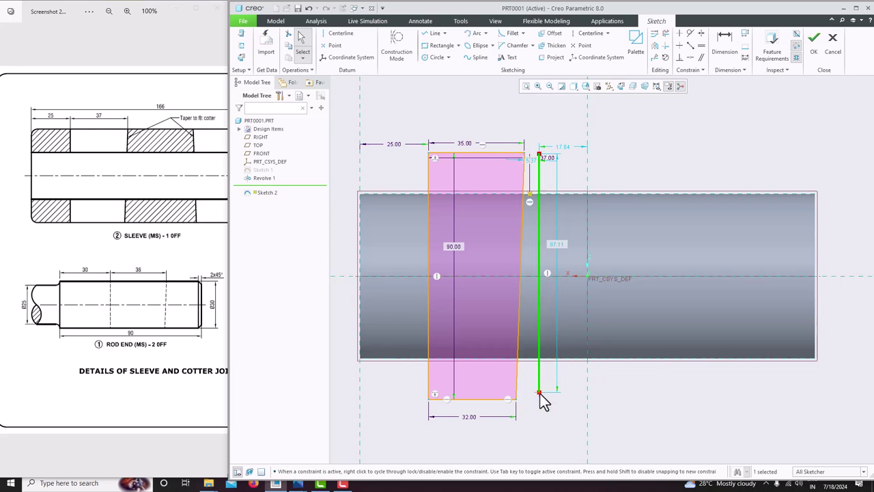
left_click_drag(540, 394, 539, 433)
left_click_drag(539, 229, 542, 214)
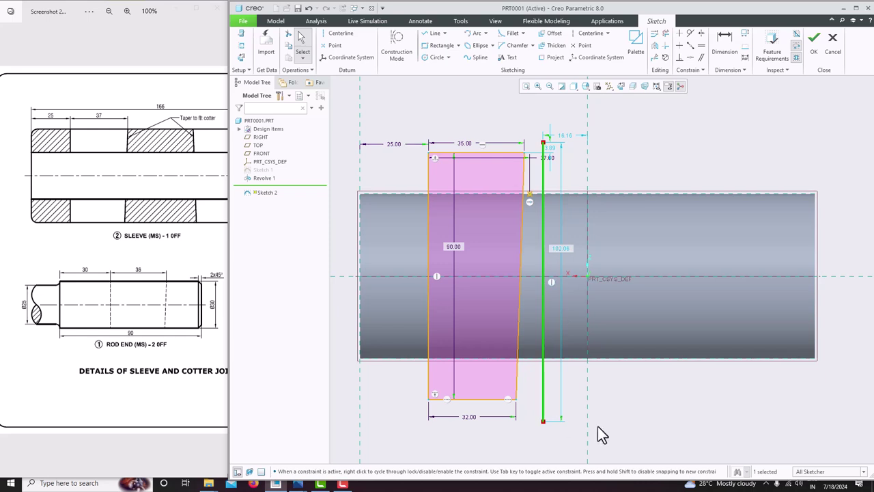
Remove the new line's vertical constraint and make it parallel to the profile's slanted right edge
left_click(552, 282)
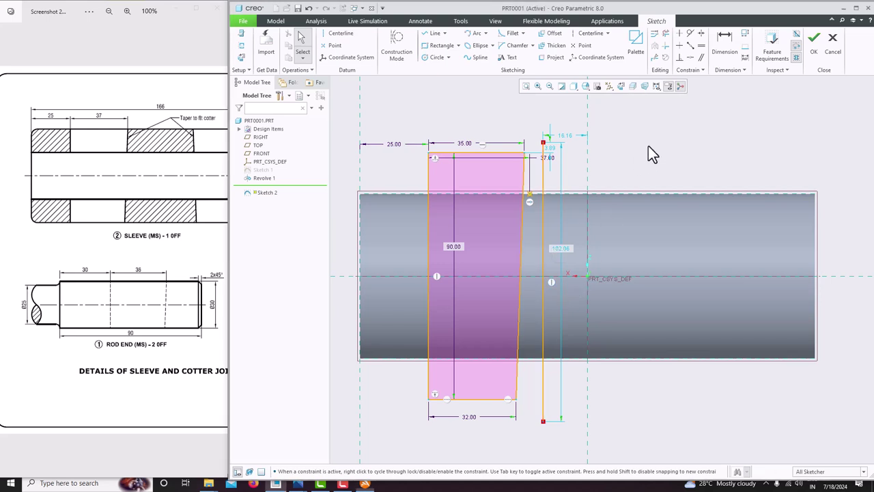
key("Delete")
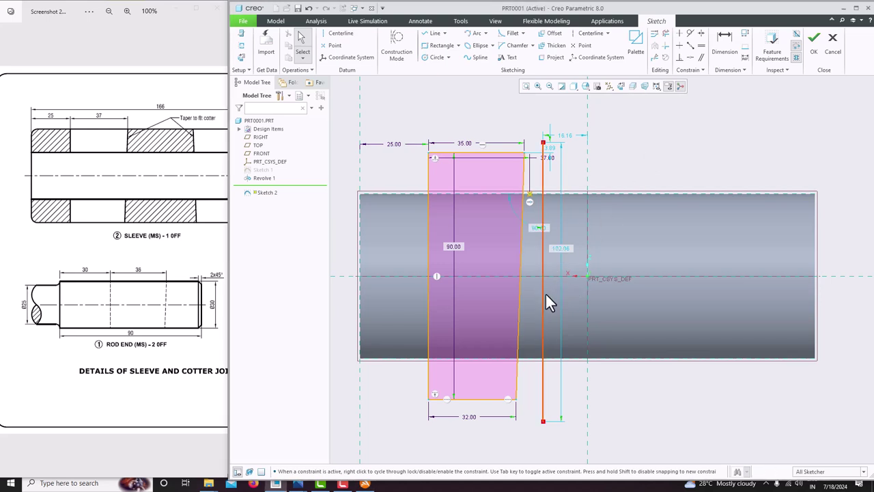
left_click(700, 59)
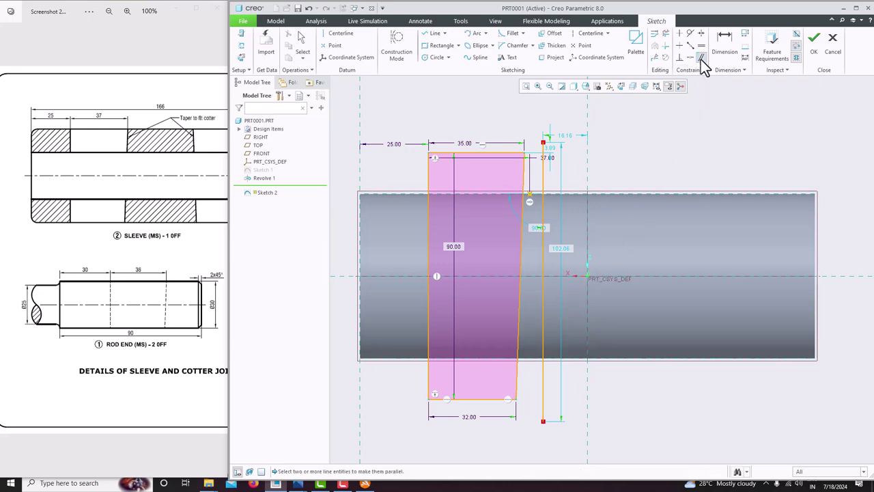
left_click(523, 244)
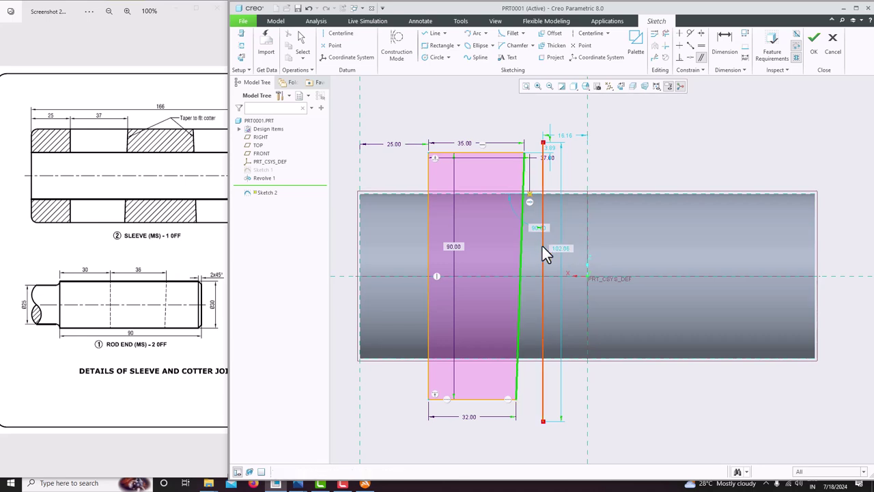
left_click(543, 247)
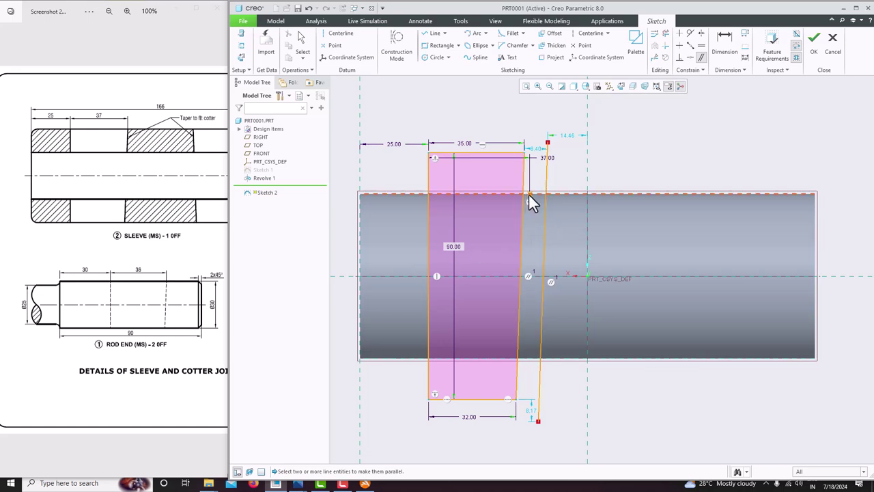
Constrain the slanted line to pass through the datum point on the sleeve's upper silhouette edge
left_click(691, 58)
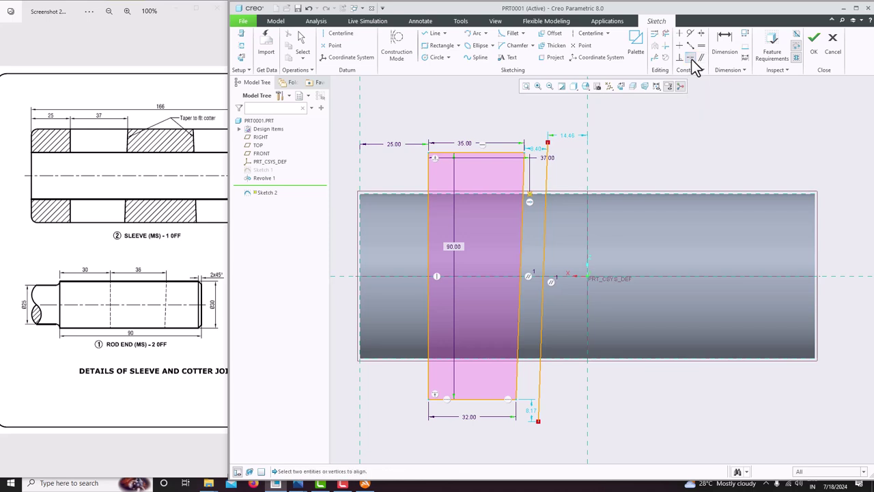
left_click(532, 196)
left_click(538, 196)
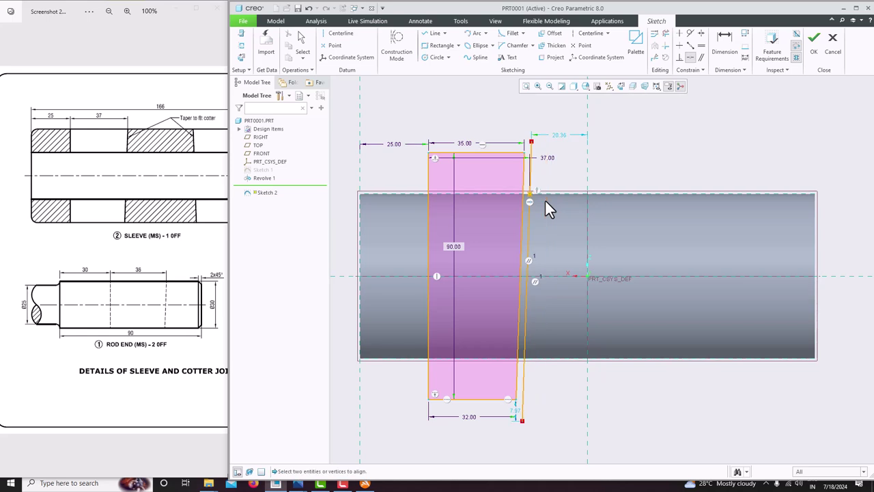
scroll(529, 196, "down", 5)
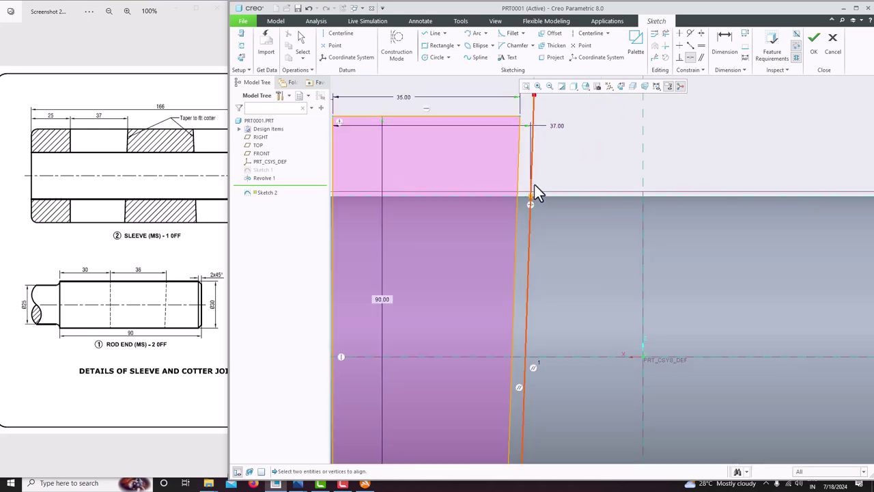
scroll(532, 195, "up", 4)
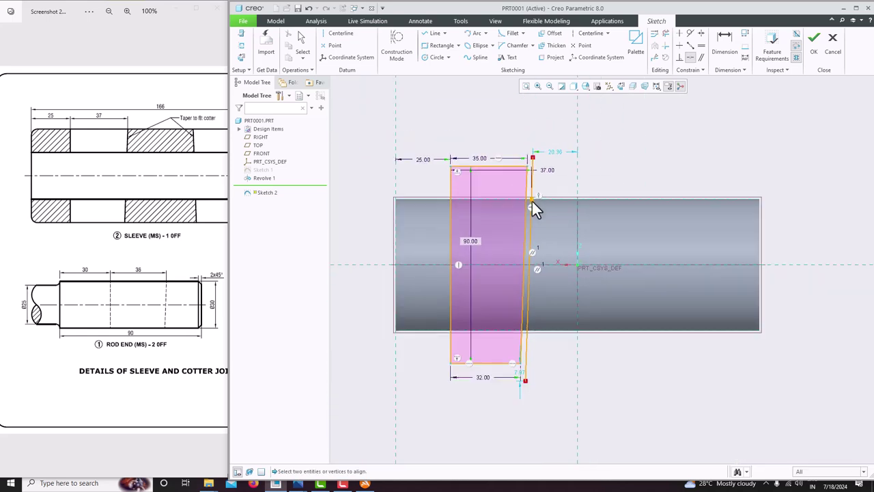
Draw short horizontal lines extending the profile's upper and lower edges to the new slanted line
scroll(531, 199, "down", 2)
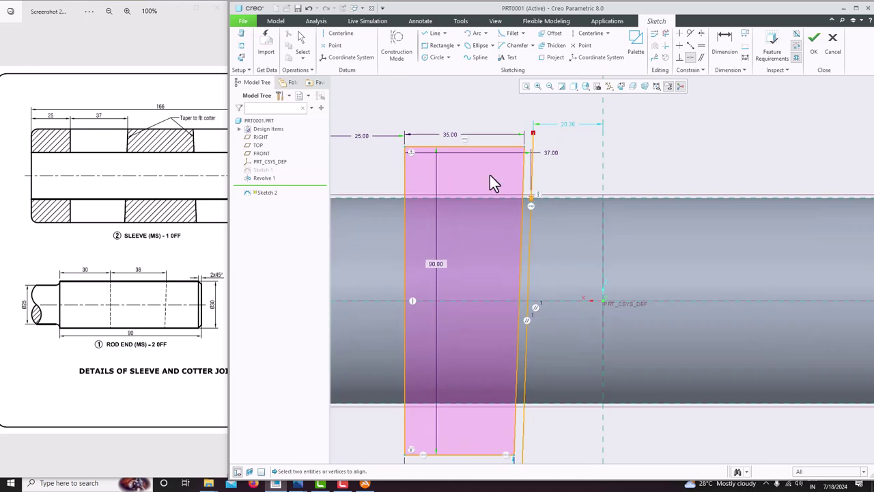
left_click(428, 33)
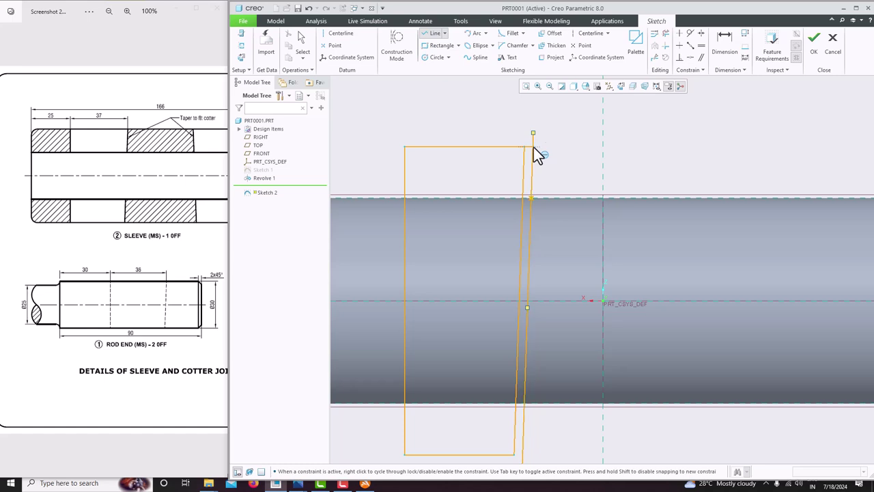
scroll(538, 156, "down", 1)
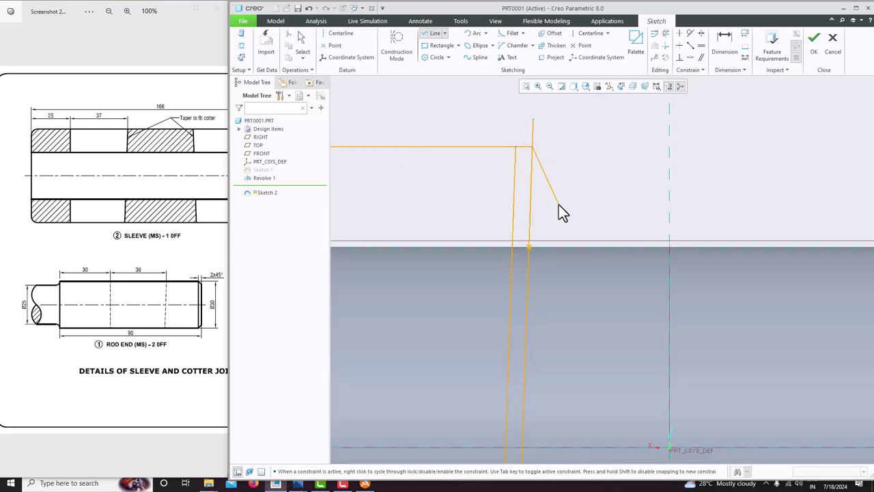
scroll(558, 205, "up", 2)
left_click(531, 436)
left_click(539, 436)
middle_click(581, 262)
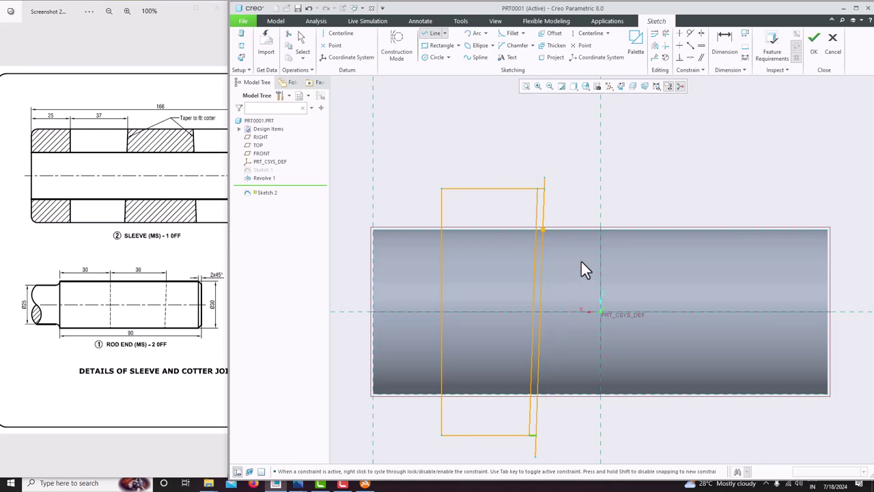
middle_click(582, 262)
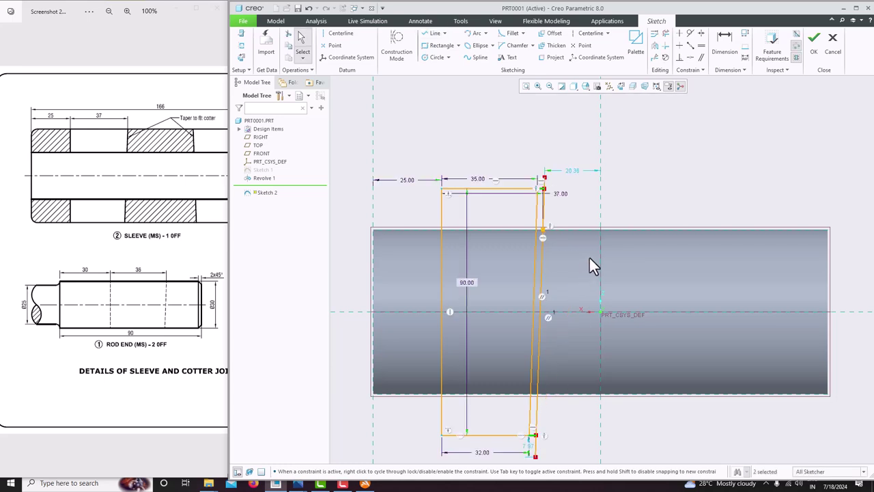
Trim the slanted line's ends beyond the profile and remove the original slanted edge inside it
left_click(665, 35)
left_click(547, 183)
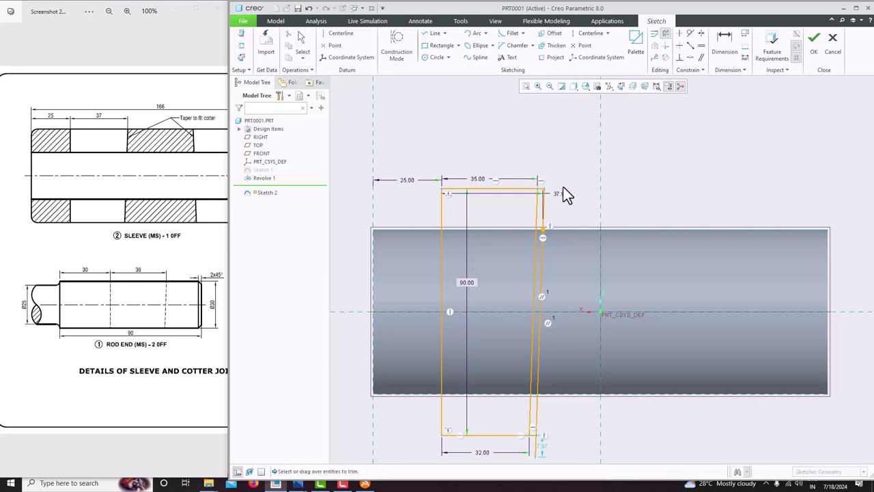
left_click(532, 449)
left_click(532, 413)
left_click(535, 217)
middle_click(561, 259)
scroll(567, 273, "up", 2)
scroll(516, 255, "down", 1)
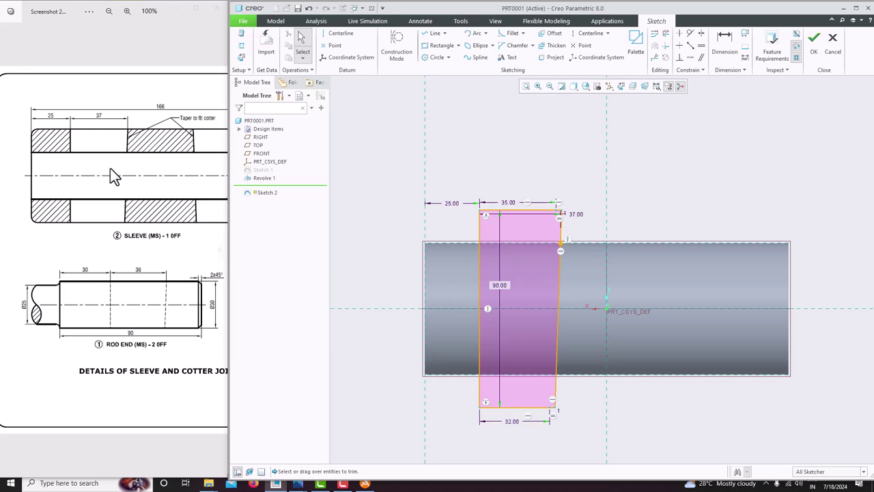
Reposition the 37 mm dimension inside the slot profile after checking the reference drawing, and finish the sketch
scroll(97, 146, "up", 2)
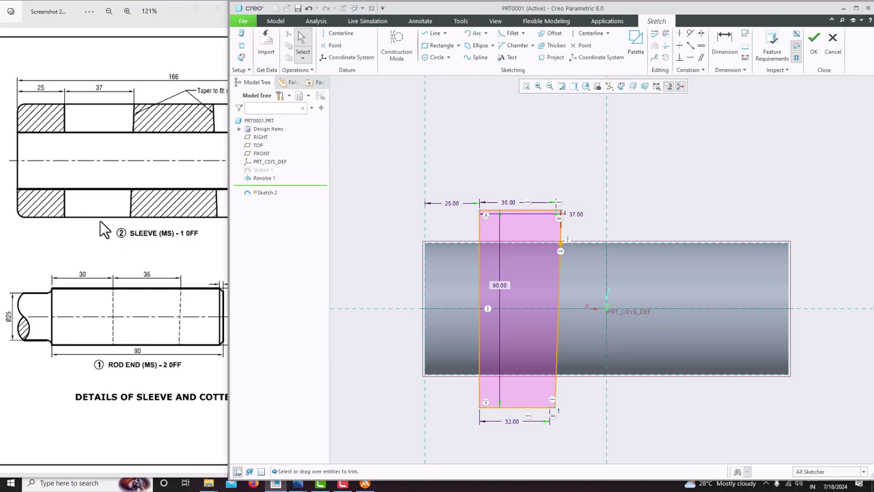
scroll(95, 226, "down", 3)
scroll(102, 246, "right", 5)
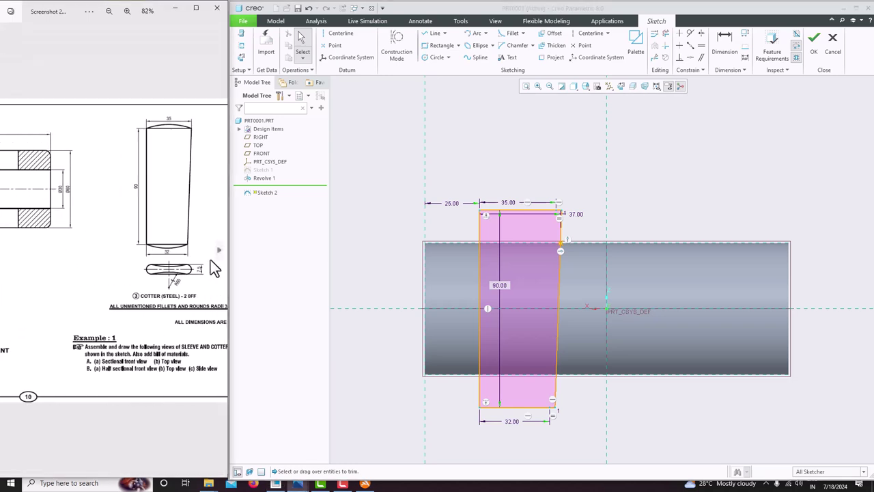
left_click_drag(63, 241, 211, 247)
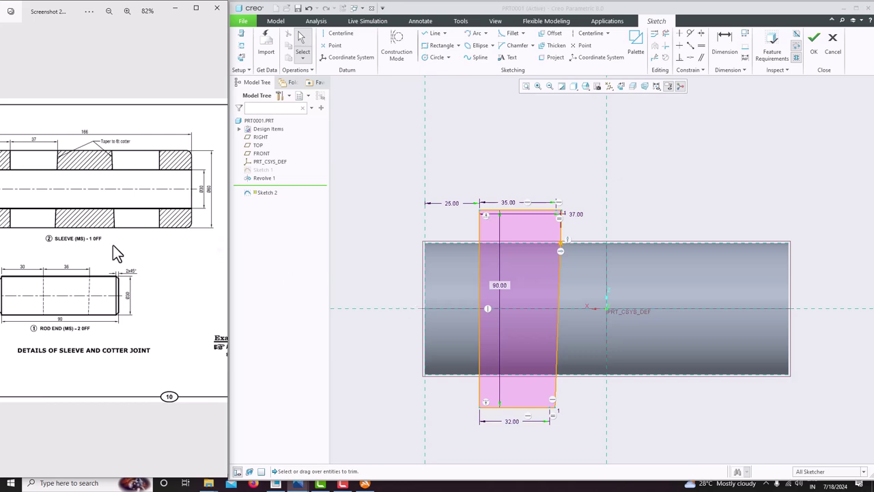
scroll(506, 228, "down", 2)
scroll(572, 271, "up", 4)
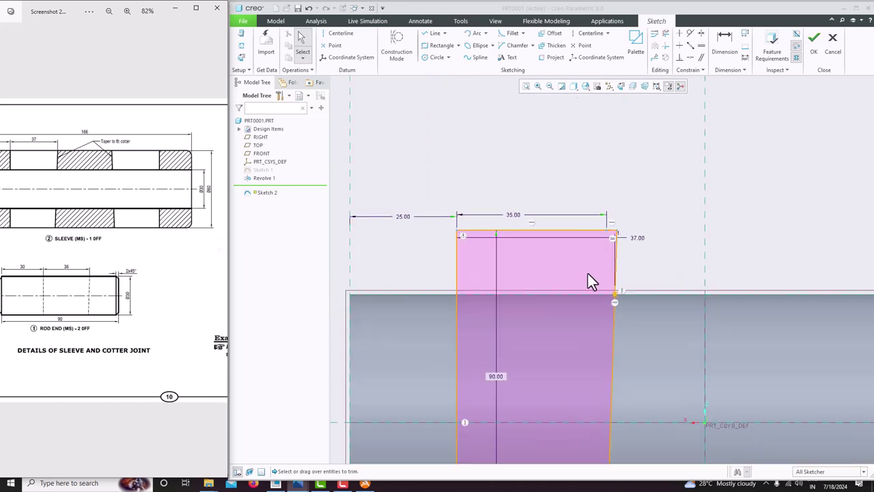
left_click_drag(635, 239, 556, 277)
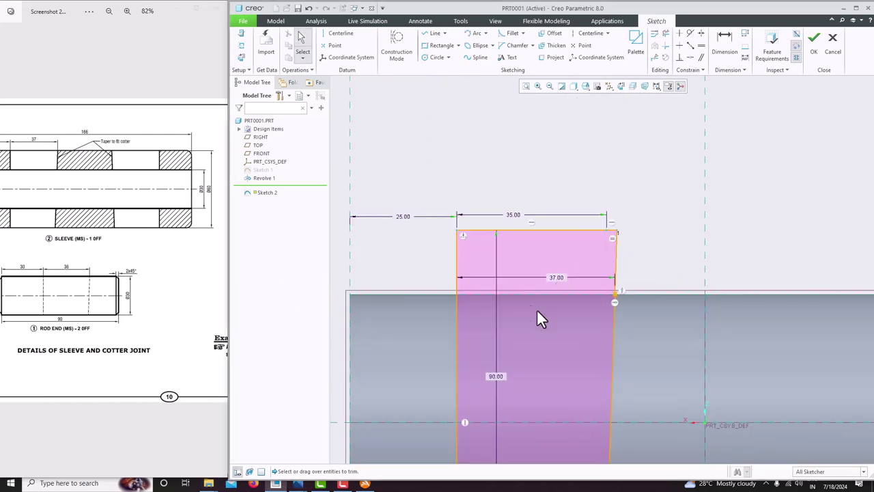
scroll(531, 307, "down", 3)
scroll(529, 327, "down", 1)
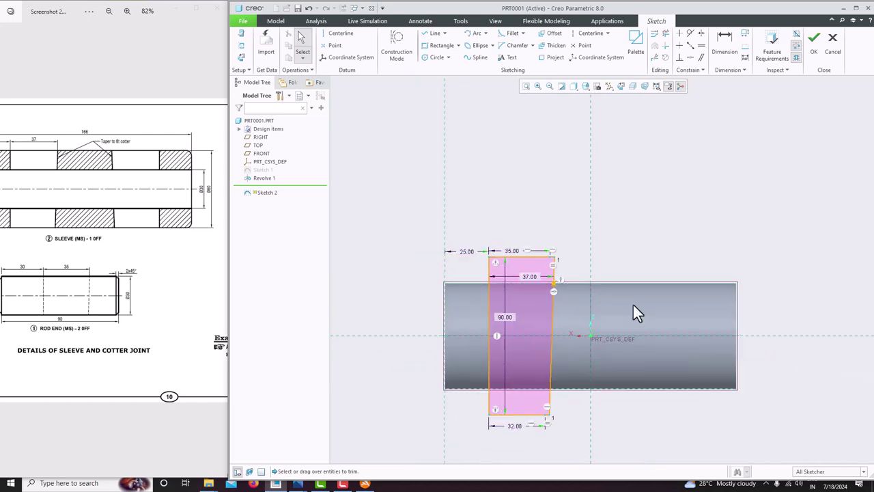
left_click(815, 53)
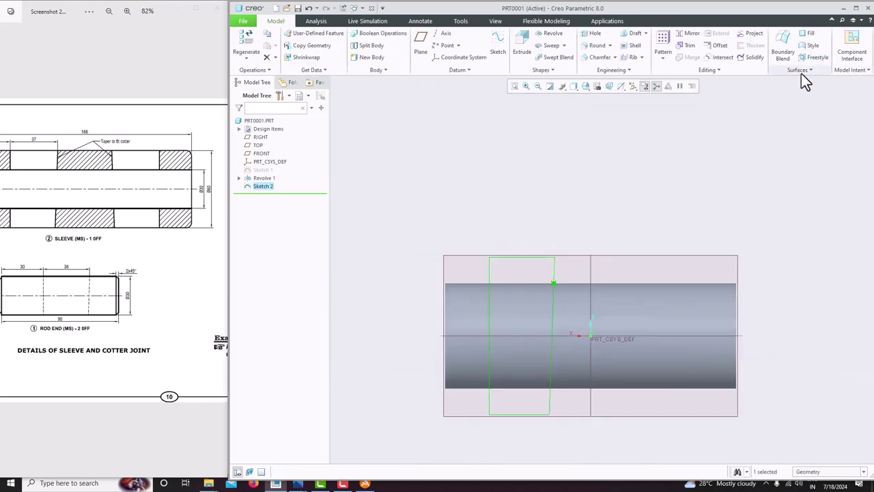
Extrude the slot profile symmetrically about the sketch plane with a total depth of 7.5 mm
left_click(522, 48)
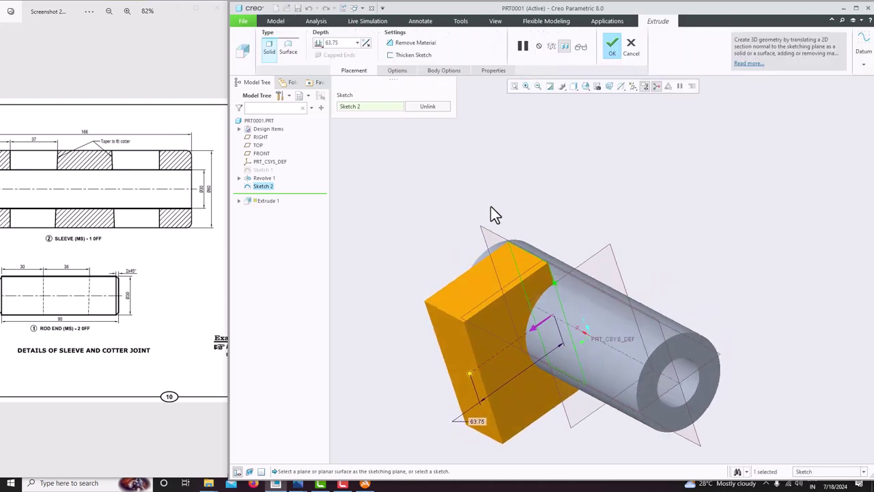
left_click(319, 43)
left_click(319, 62)
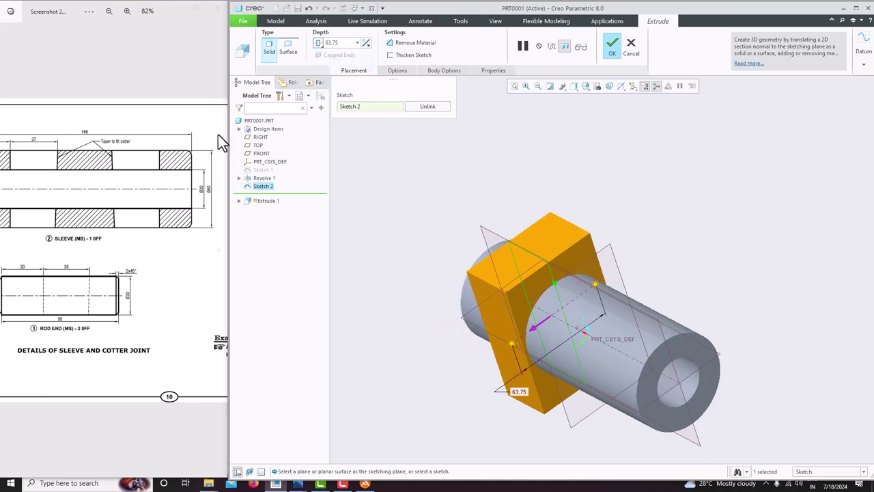
left_click(27, 213)
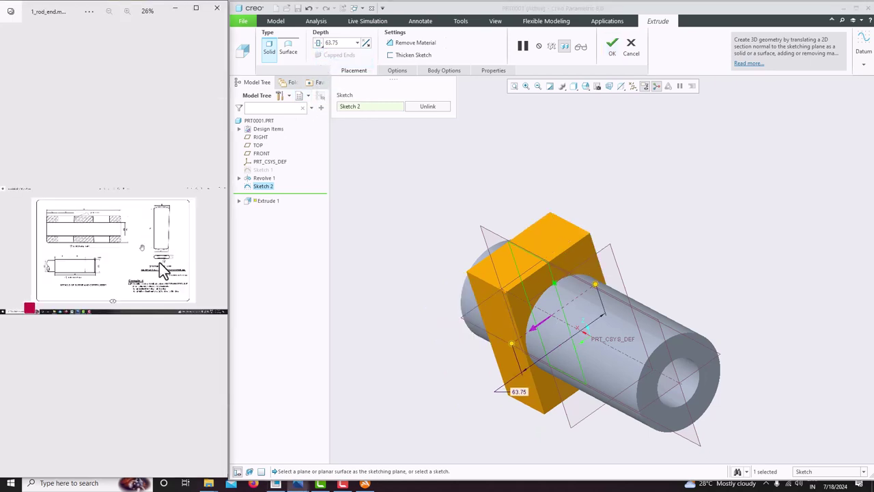
left_click(215, 10)
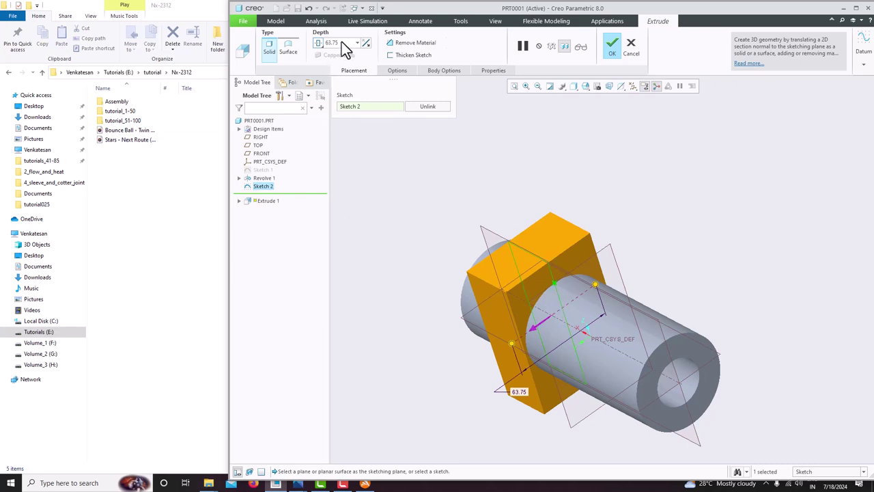
type("7.5")
key("Return")
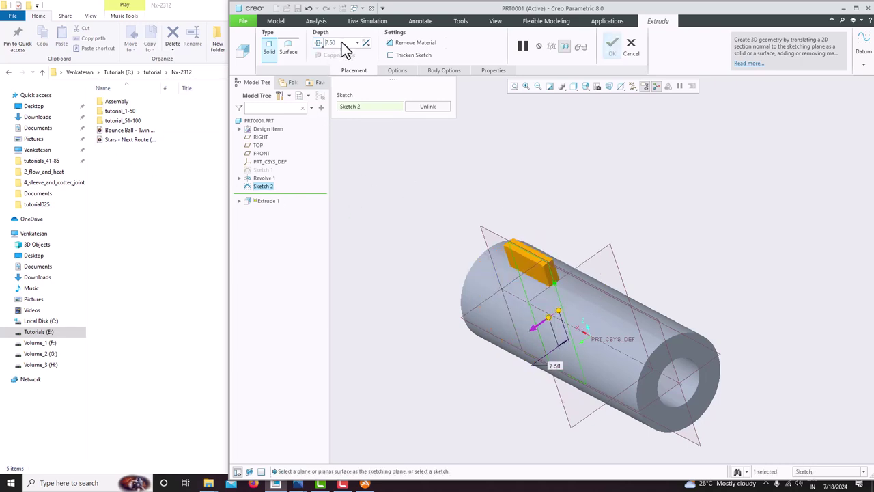
Switch the extrusion to remove material and complete the slot cut through the sleeve
middle_click_drag(542, 280, 555, 296)
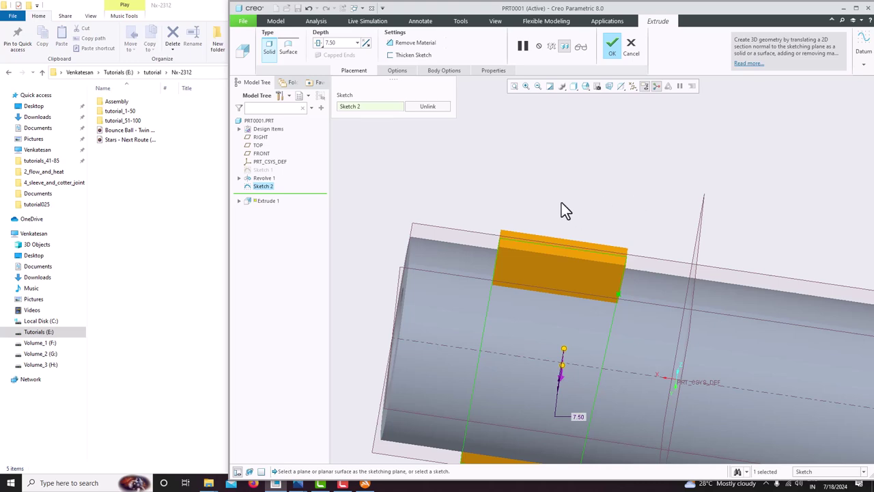
left_click(406, 46)
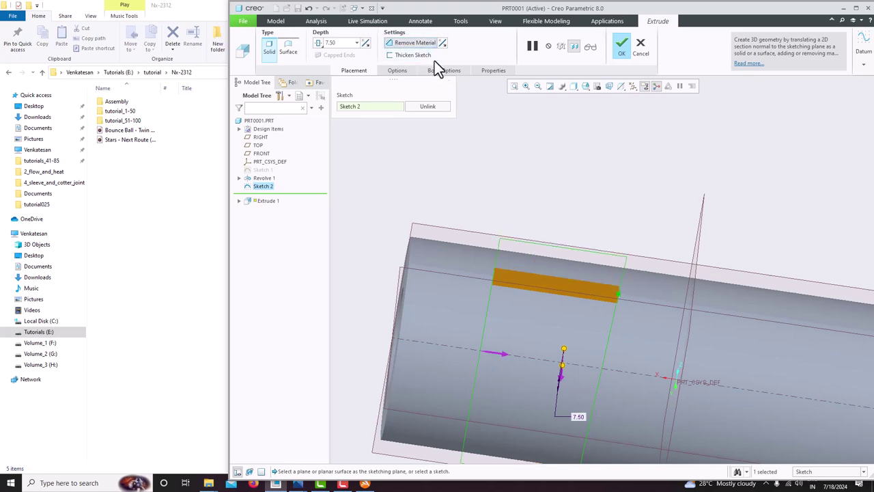
middle_click_drag(618, 171, 593, 209)
left_click(621, 47)
middle_click_drag(581, 136, 584, 199)
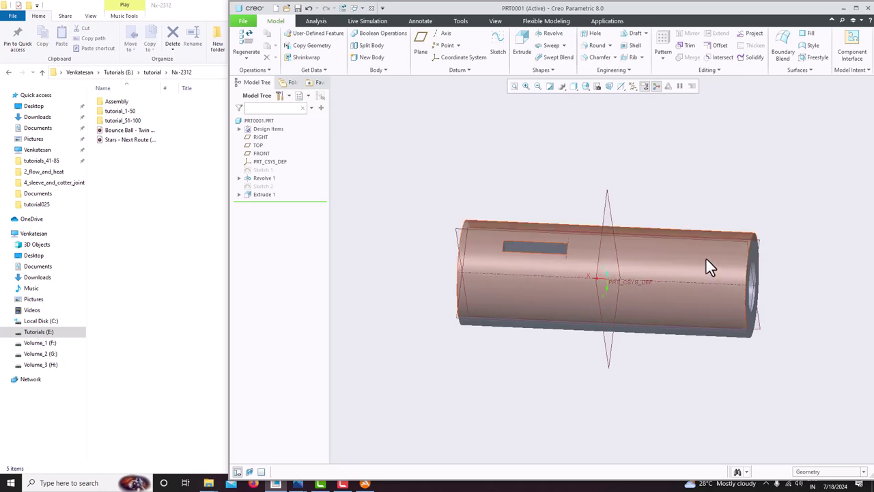
Mirror the extruded slot cut about the RIGHT datum plane to the other half of the sleeve
left_click(268, 195)
middle_click_drag(364, 253, 384, 270)
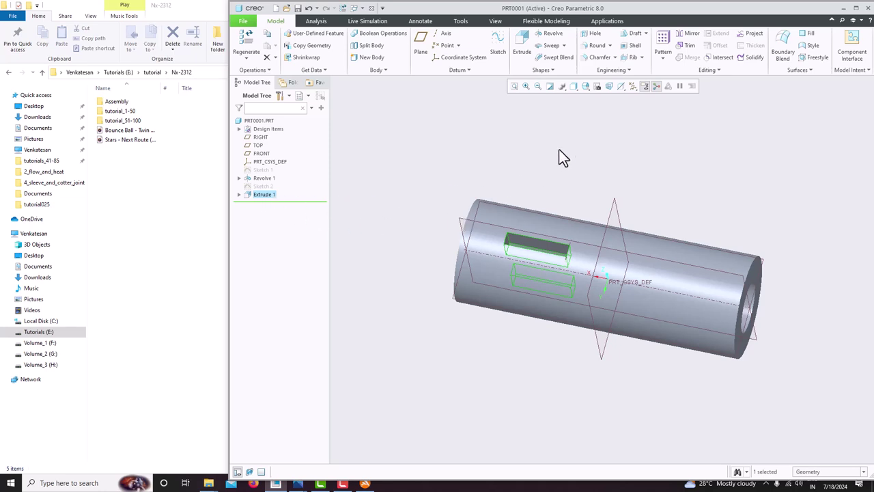
left_click(689, 36)
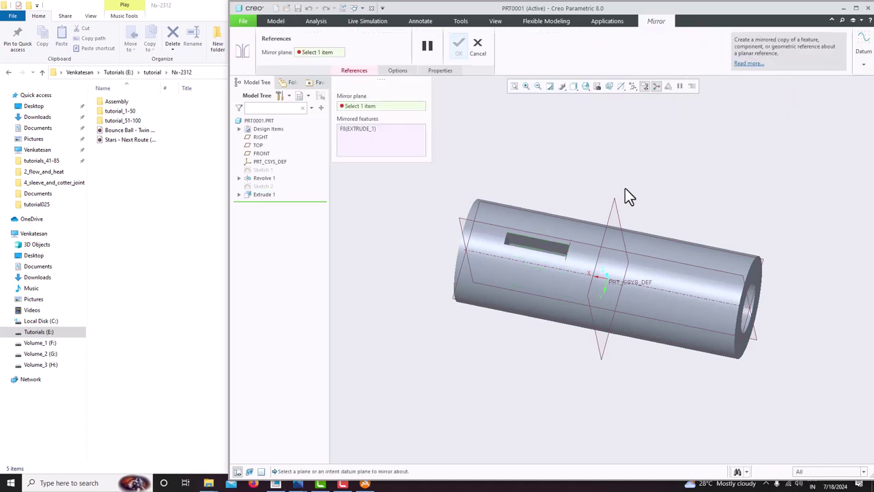
left_click(616, 212)
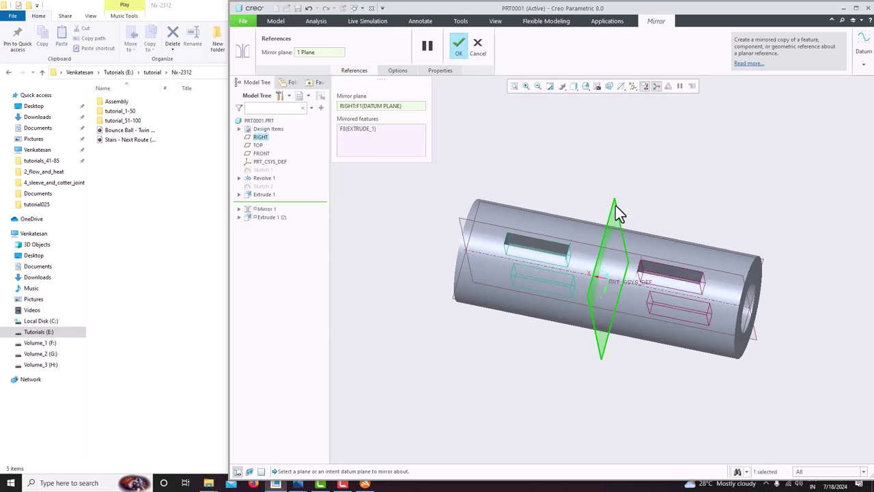
middle_click_drag(691, 293, 717, 258)
left_click(458, 47)
middle_click_drag(559, 207, 592, 213)
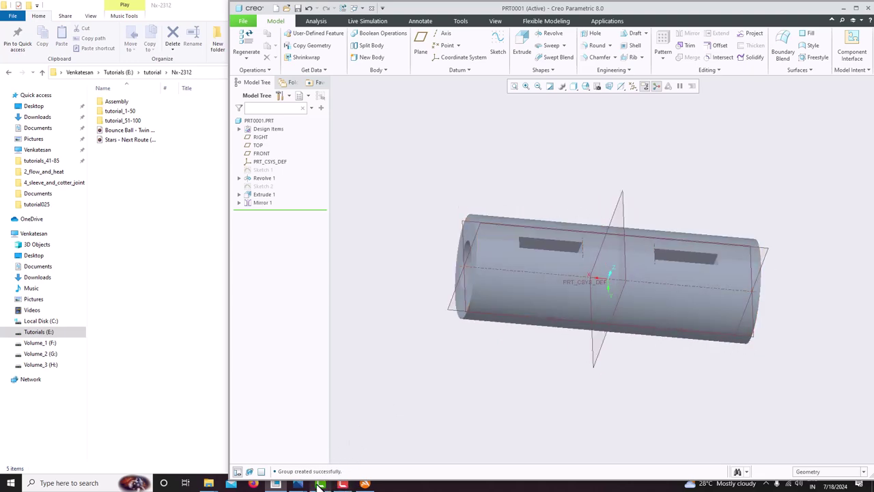
Check the reference drawing, start a round and select the corner edges at the outer end of the original slot
mouse_move(297, 483)
left_click(279, 444)
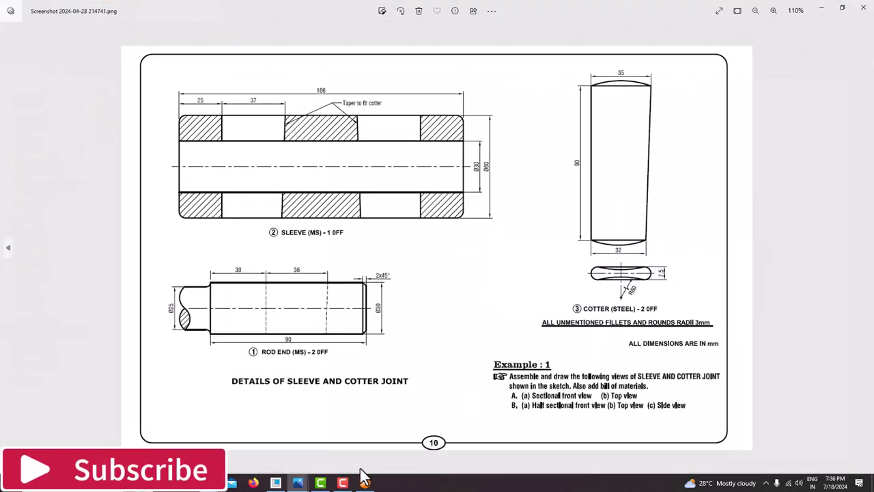
left_click(276, 482)
middle_click_drag(513, 292, 486, 279)
scroll(521, 256, "up", 4)
scroll(509, 259, "up", 5)
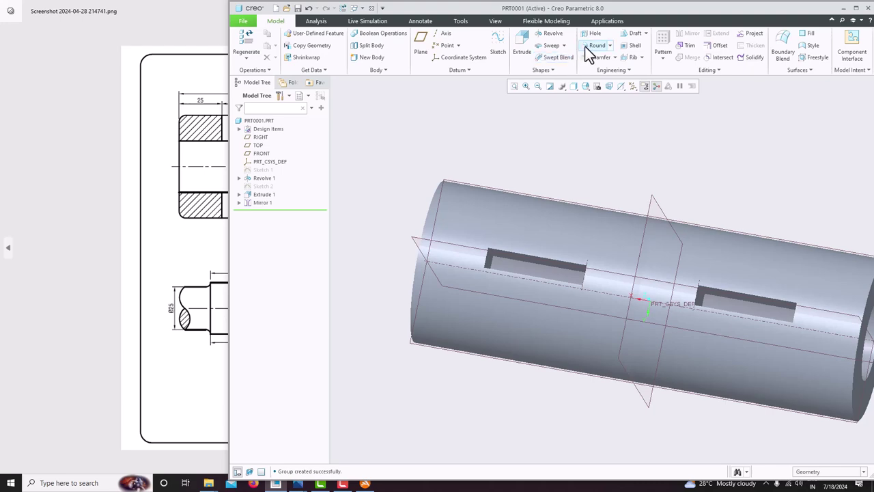
left_click(585, 46)
middle_click_drag(511, 262, 493, 255)
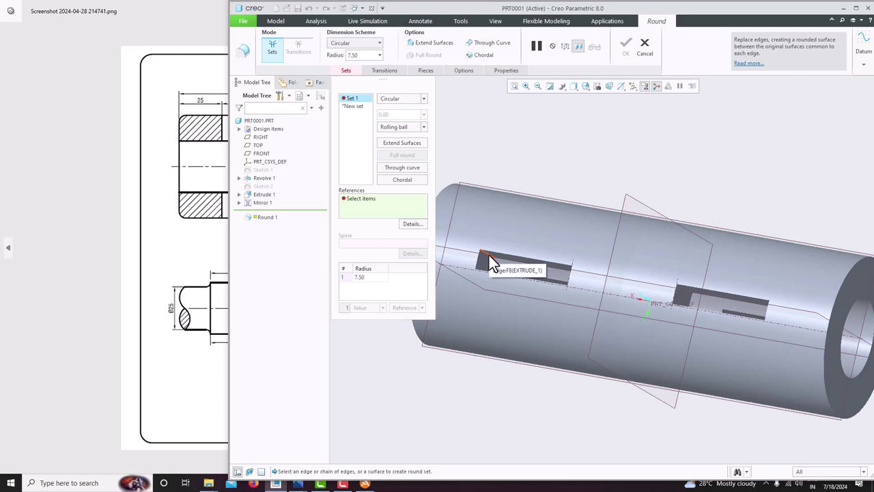
left_click(488, 255)
middle_click_drag(499, 264, 526, 281)
left_click(487, 271)
left_click(523, 269)
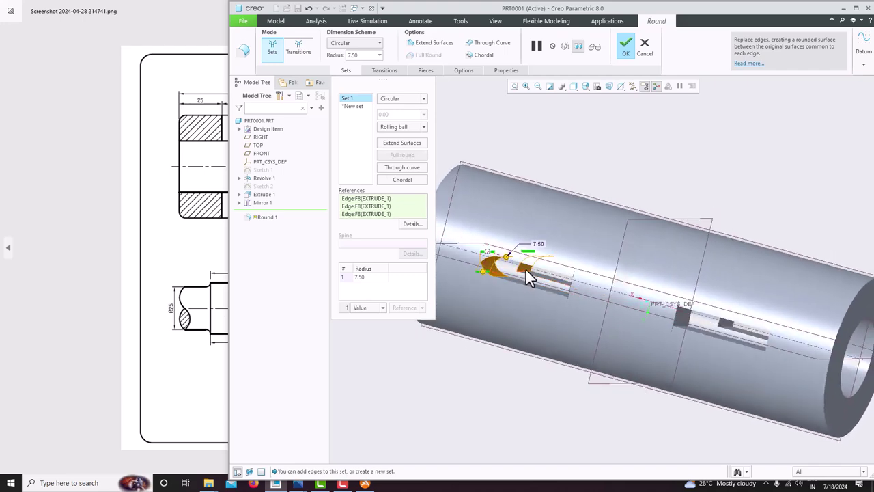
left_click(524, 271)
Add the corner edges at the original slot's inner end to the round set and set the radius to 3.75 mm
middle_click_drag(524, 271, 595, 289)
left_click(581, 279, "ctrl")
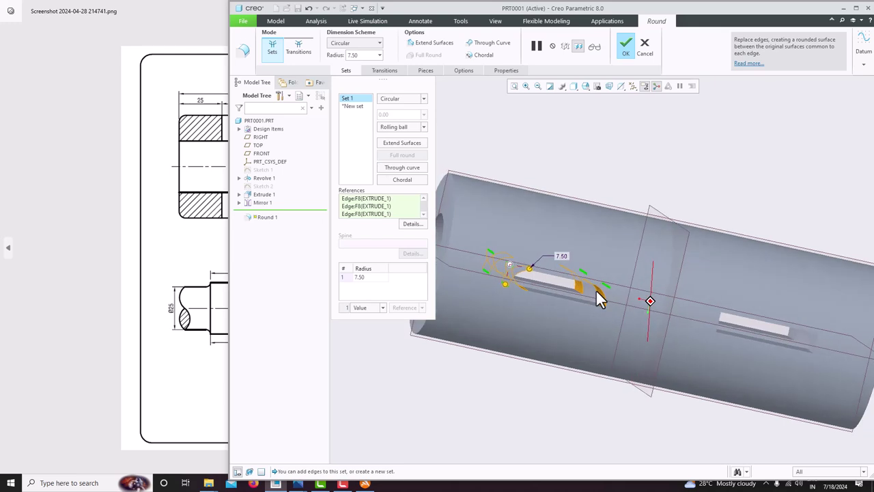
left_click(576, 289, "ctrl")
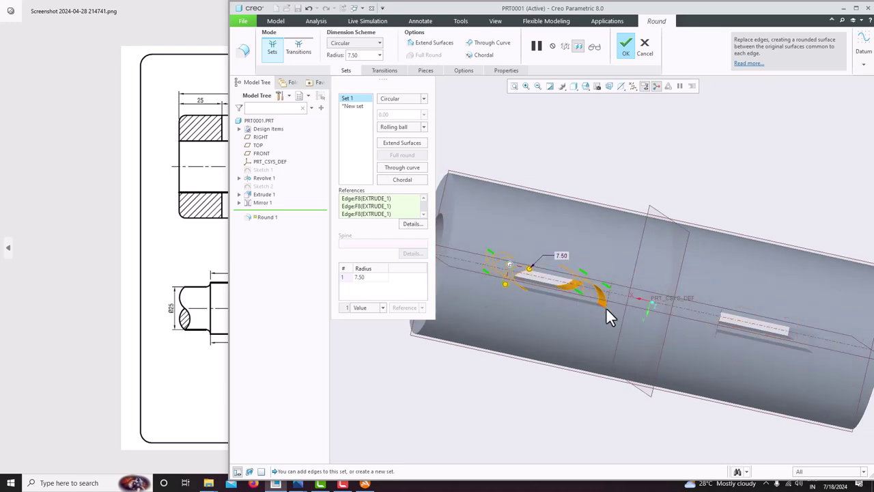
left_click(601, 303, "ctrl")
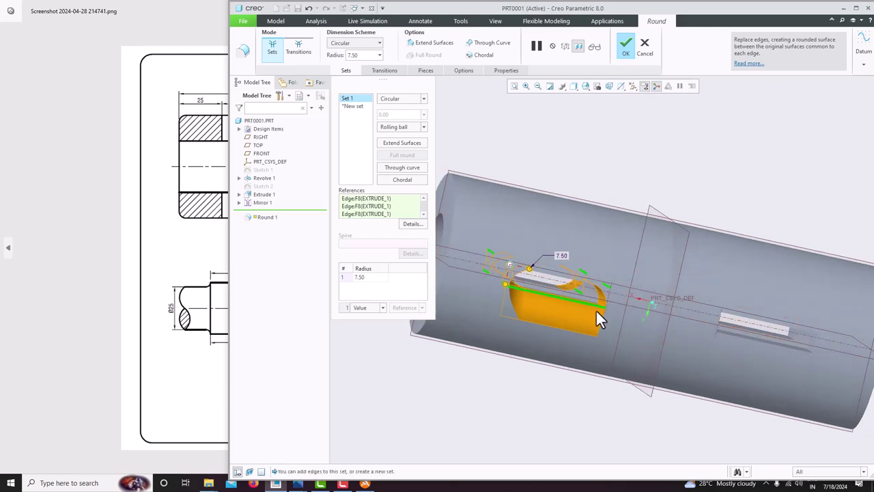
middle_click_drag(598, 314, 598, 315)
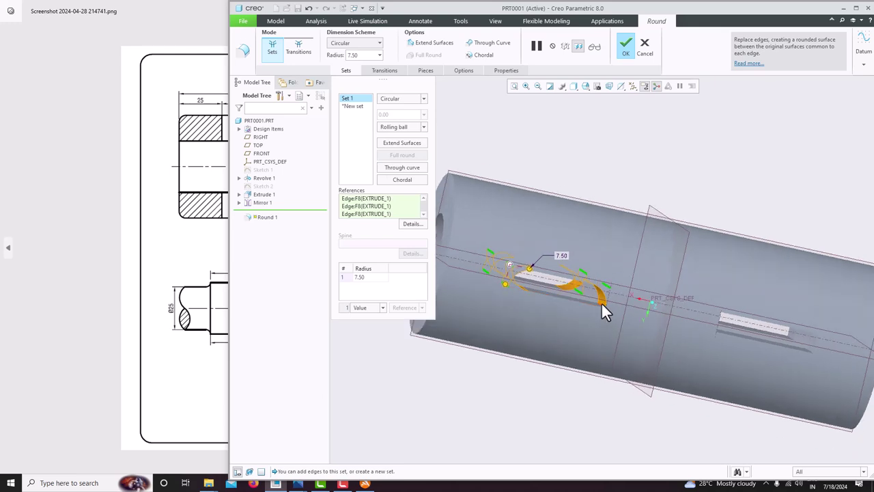
middle_click_drag(622, 324, 632, 303)
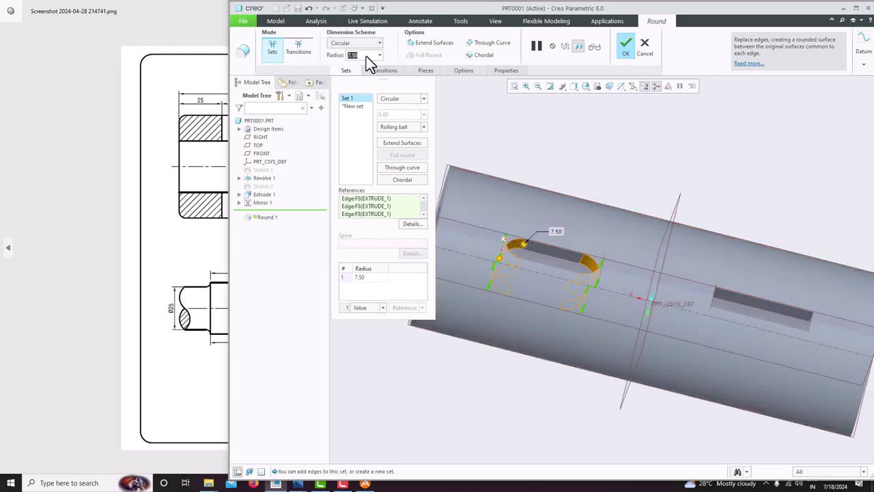
type("7")
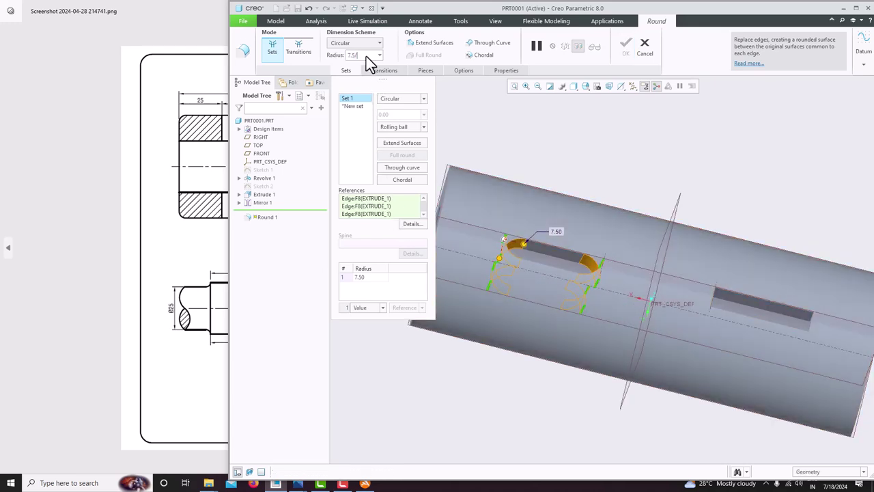
key("Return")
Add the corner edges at both ends of the mirrored slot to the round set and complete the round
middle_click_drag(464, 133, 519, 175)
scroll(518, 209, "up", 4)
scroll(642, 237, "down", 2)
middle_click_drag(642, 236, 609, 248)
scroll(554, 236, "down", 10)
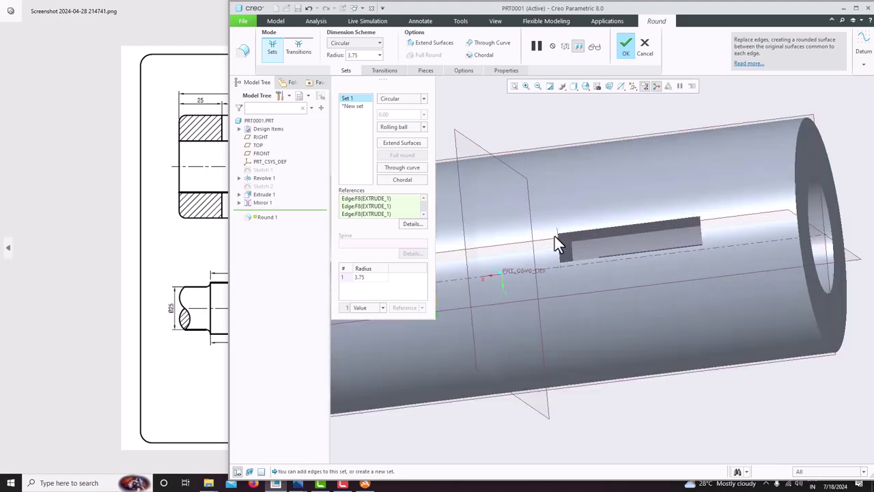
left_click(596, 239, "ctrl")
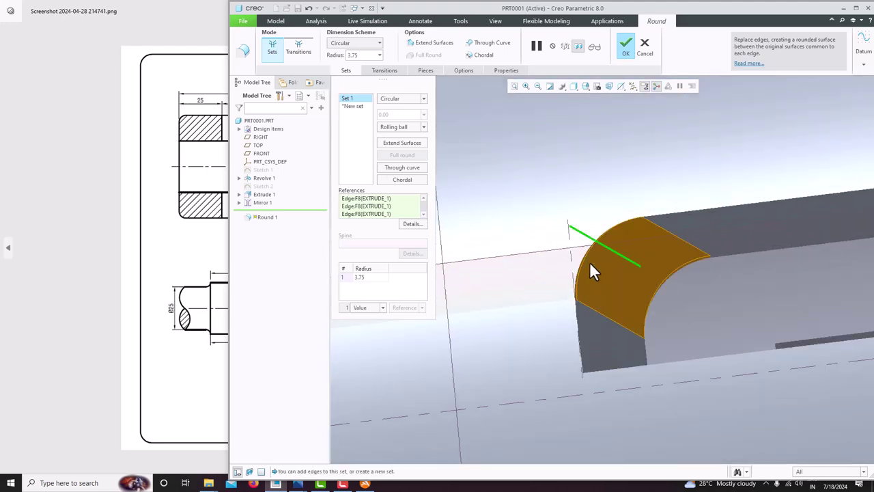
scroll(589, 265, "up", 3)
scroll(588, 264, "down", 3)
middle_click_drag(597, 269, 771, 261)
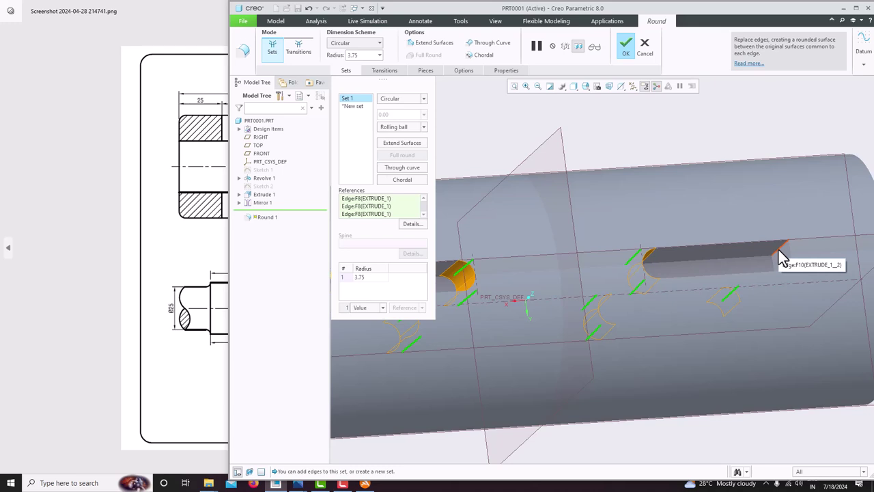
mouse_move(782, 255)
middle_mouse_down()
mouse_move(769, 269)
mouse_move(779, 288)
mouse_move(767, 295)
mouse_move(741, 265)
mouse_move(734, 300)
mouse_move(712, 295)
mouse_move(725, 298)
middle_mouse_up()
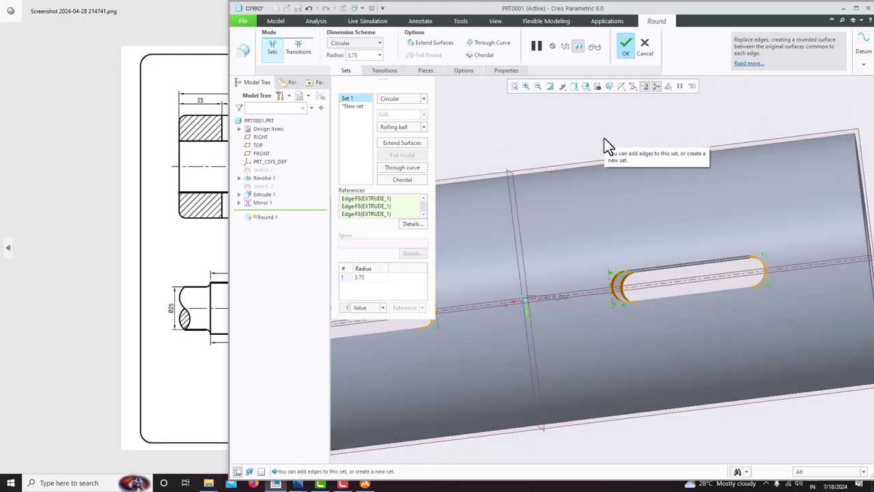
left_click(627, 48)
scroll(591, 208, "down", 5)
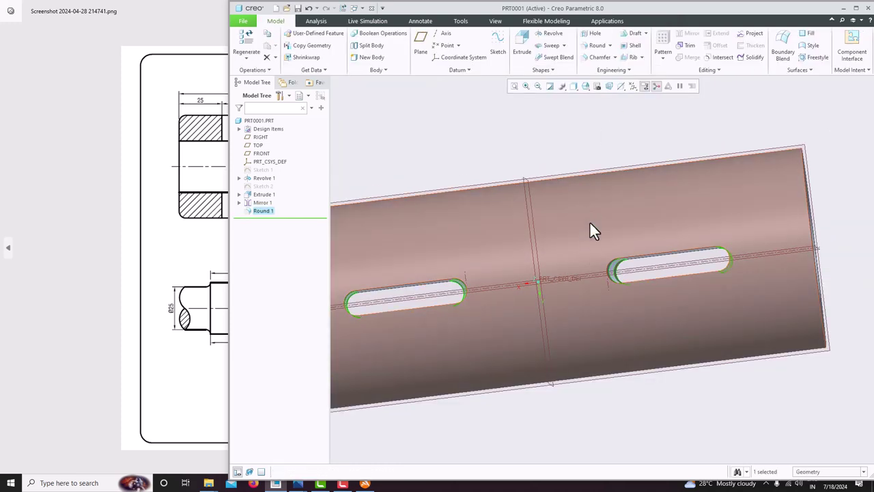
middle_click_drag(593, 273, 557, 189)
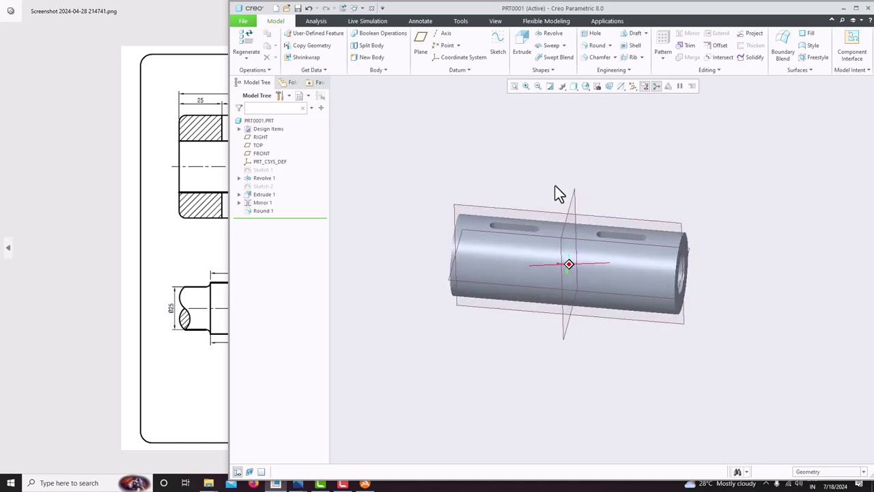
scroll(497, 229, "up", 2)
scroll(493, 229, "up", 3)
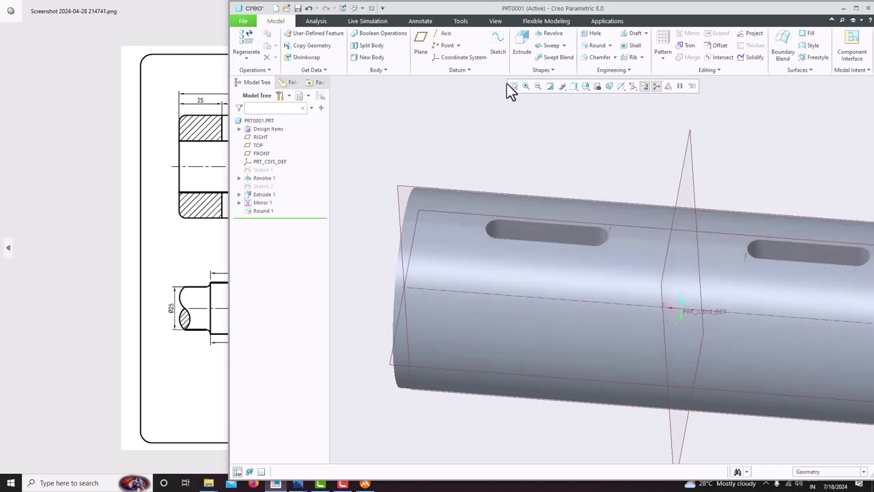
left_click(321, 23)
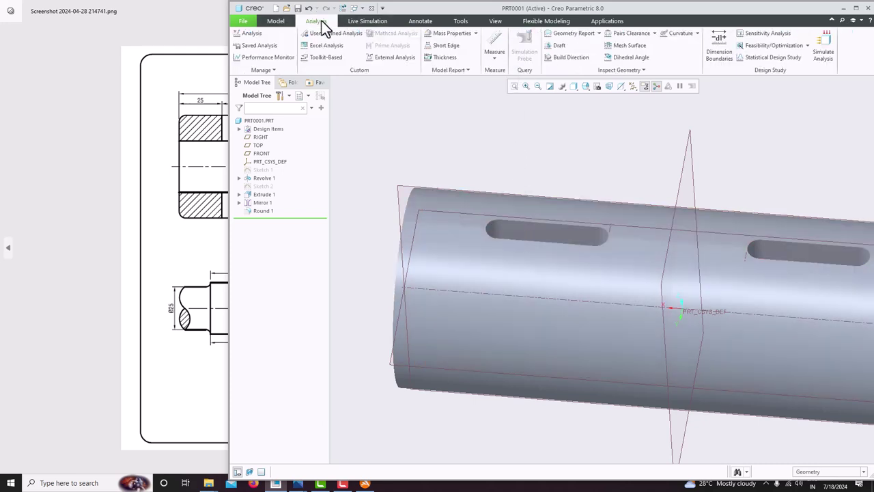
left_click(492, 58)
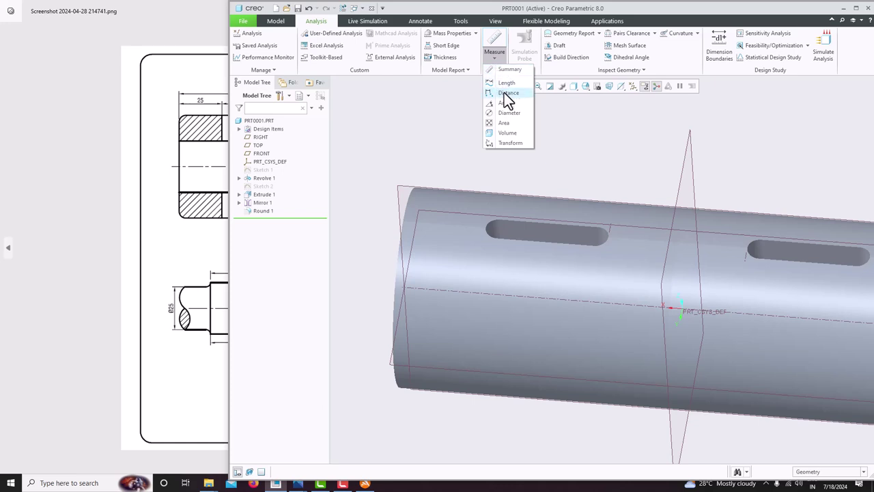
left_click(505, 93)
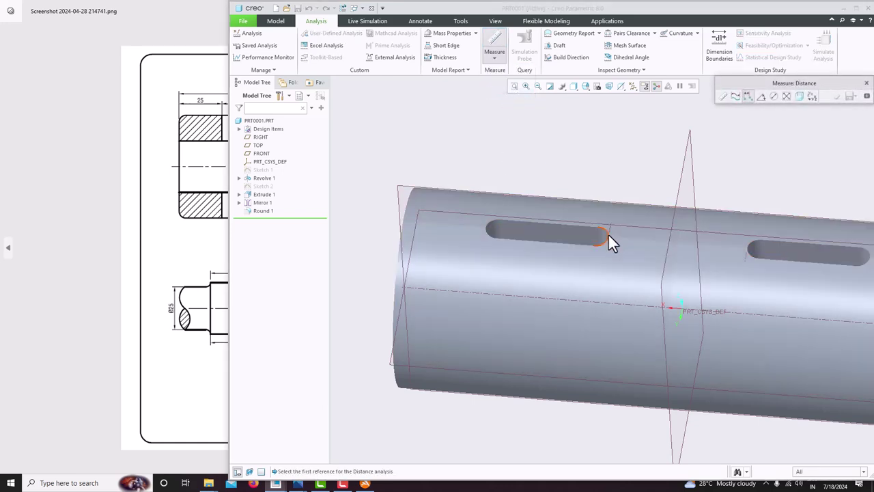
left_click(866, 83)
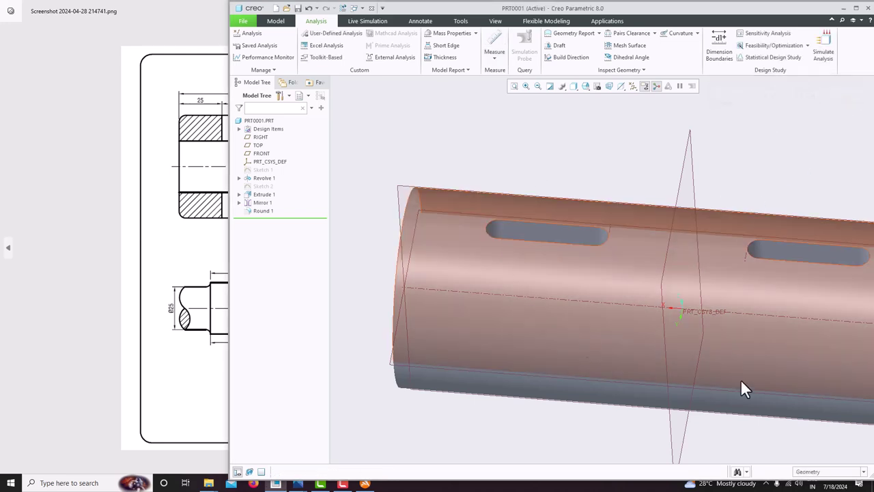
Start a sketch on the TOP datum plane and orient the view parallel to the screen
middle_click_drag(468, 204, 463, 178)
left_click(463, 169)
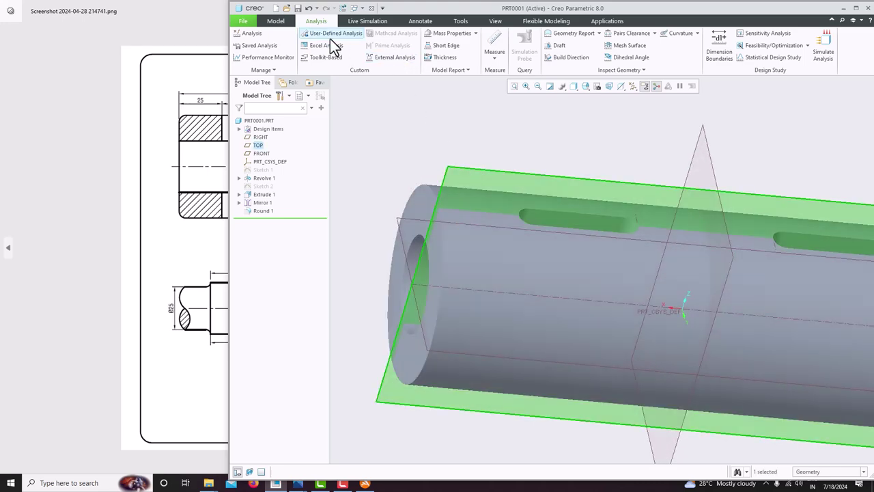
left_click(277, 22)
left_click(497, 53)
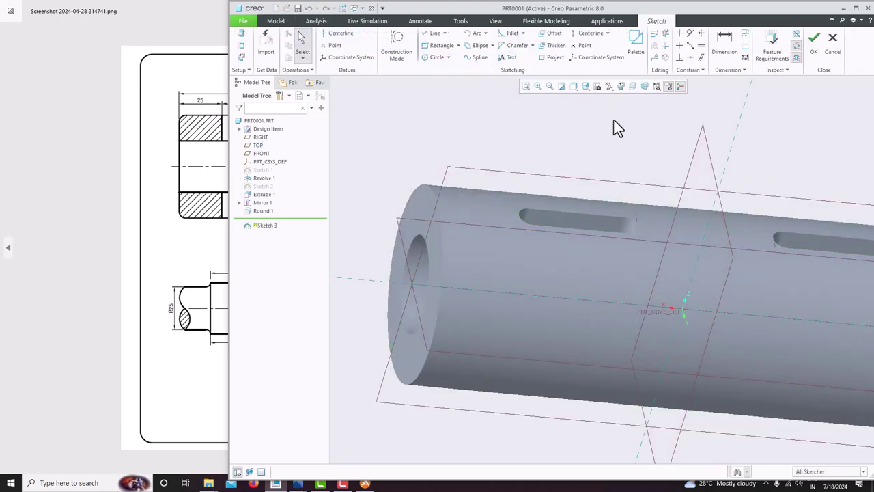
left_click(619, 88)
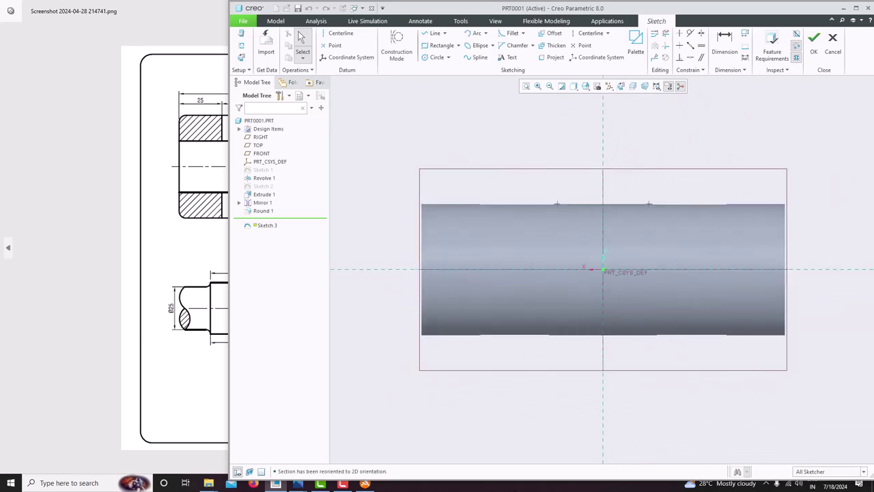
Try to place a sketch point at the outer end of the original slot
left_click(334, 46)
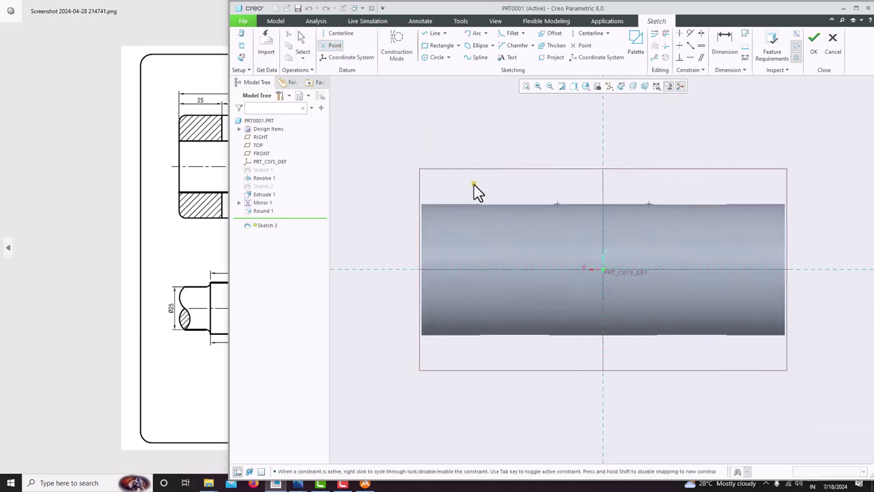
scroll(478, 205, "up", 4)
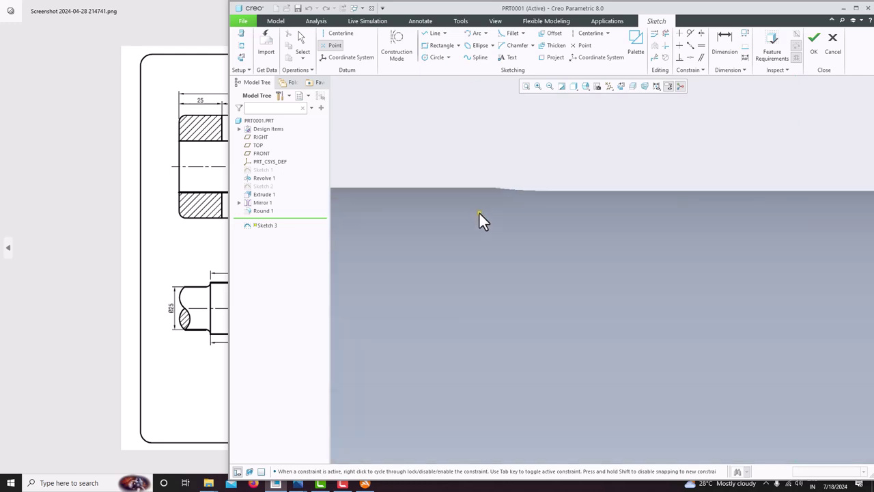
left_click(493, 189)
mouse_move(492, 191)
middle_mouse_down()
mouse_move(504, 218)
mouse_move(513, 175)
middle_mouse_up()
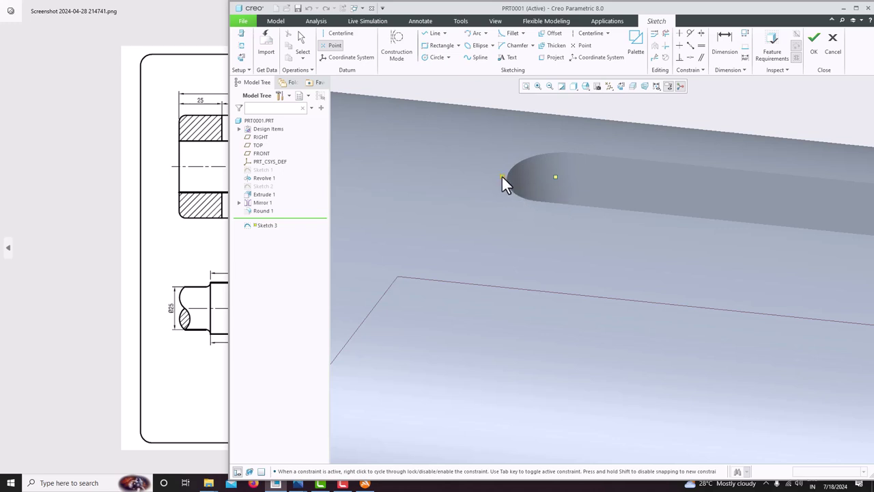
left_click(620, 84)
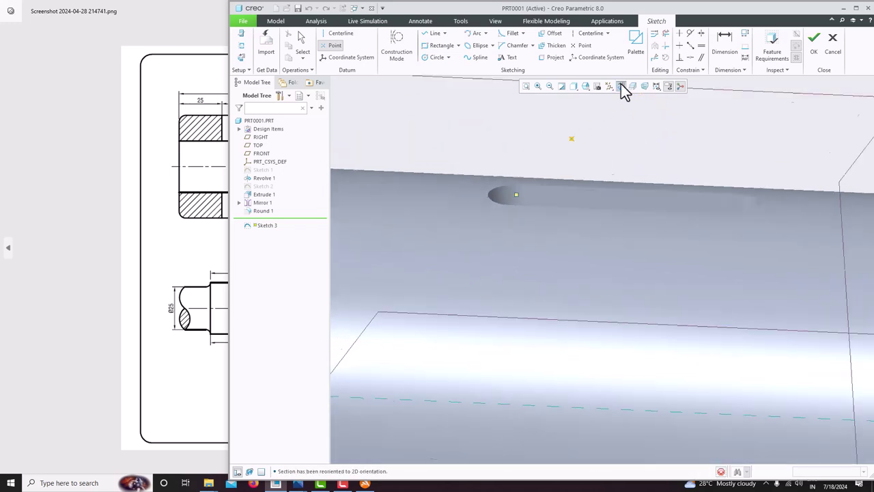
Add the geometry at both ends of the original slot as sketch references
left_click(243, 47)
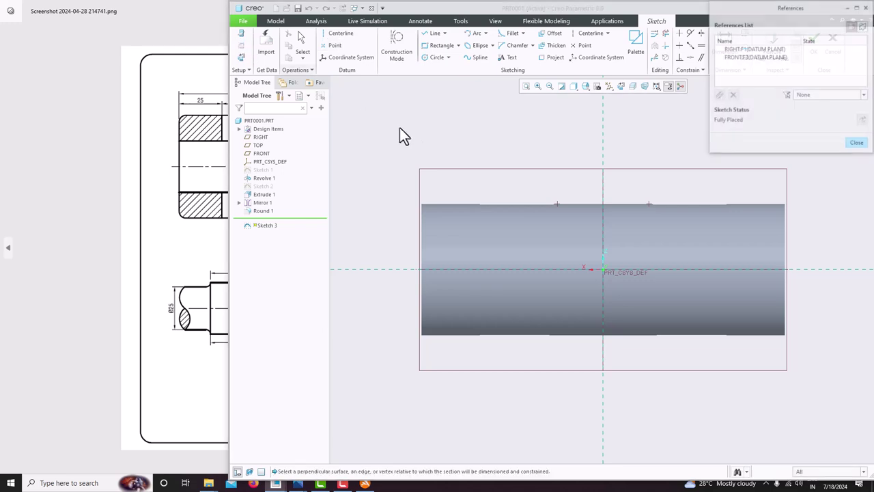
left_click(478, 203)
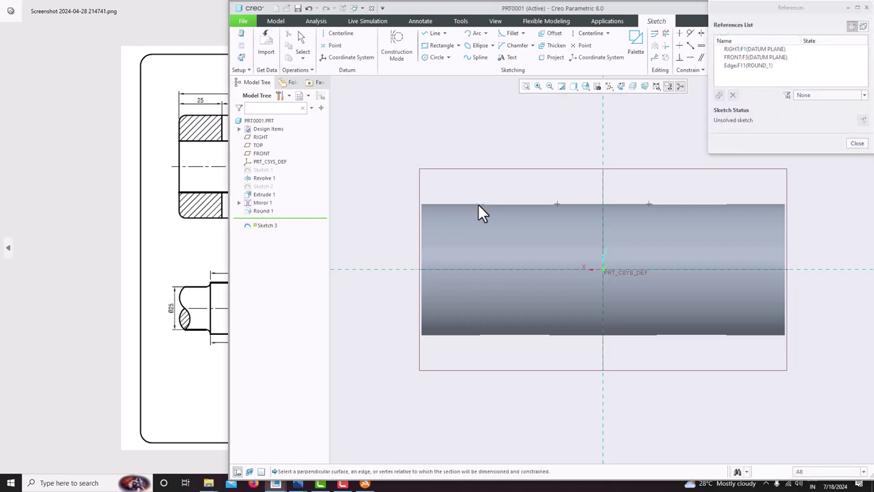
left_click(555, 205)
left_click(853, 144)
middle_click_drag(669, 178, 651, 189)
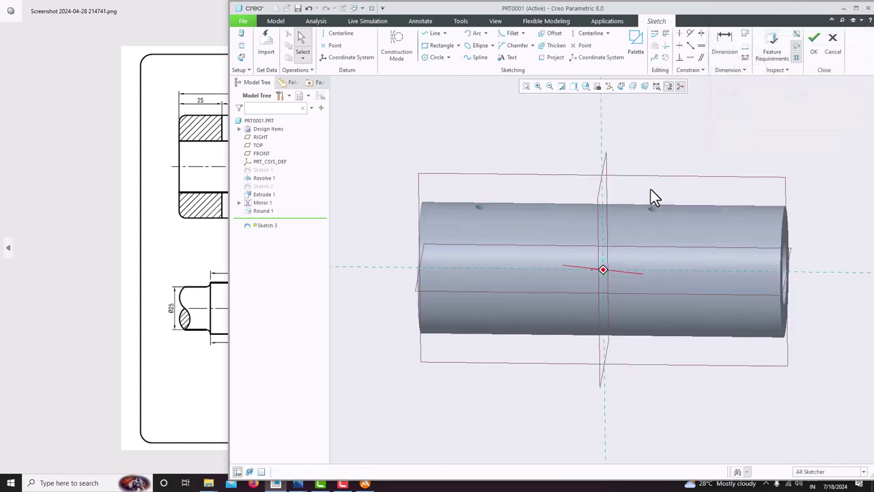
Place a datum point at the outer end of the original slot
scroll(477, 210, "down", 4)
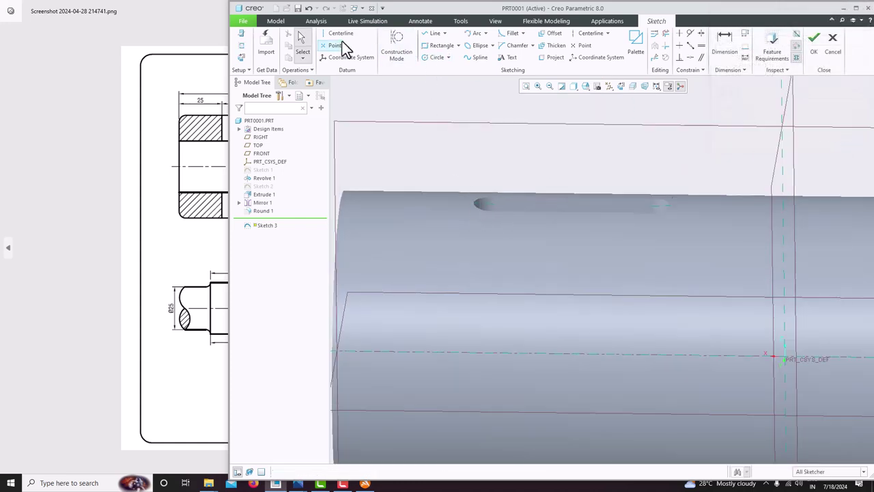
left_click(334, 45)
left_click(468, 197)
middle_click_drag(468, 205, 435, 217)
scroll(497, 199, "down", 4)
scroll(523, 194, "down", 2)
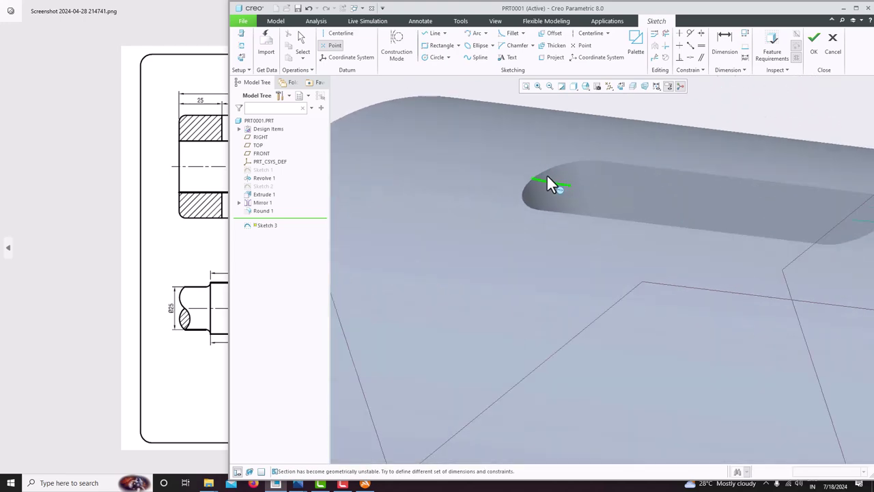
scroll(482, 188, "up", 5)
Place a datum point at the inner end of the original slot and complete the sketch
scroll(555, 205, "down", 3)
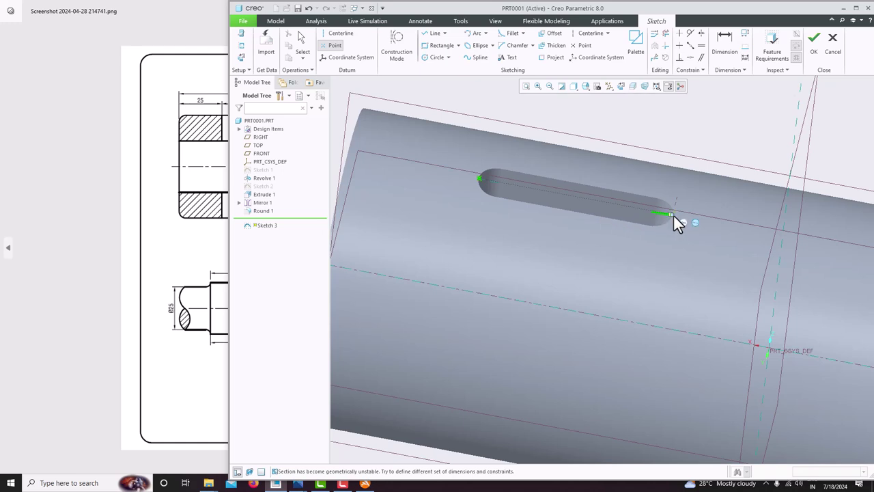
scroll(677, 222, "up", 3)
scroll(706, 239, "down", 4)
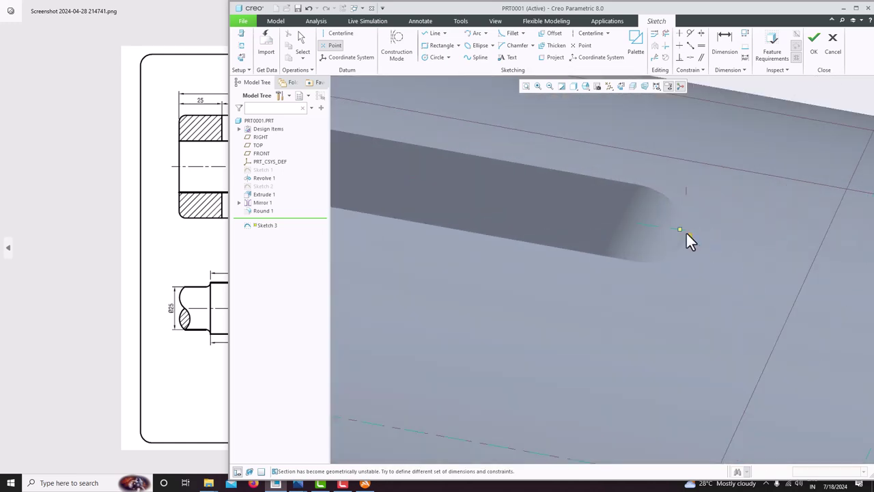
left_click(683, 230)
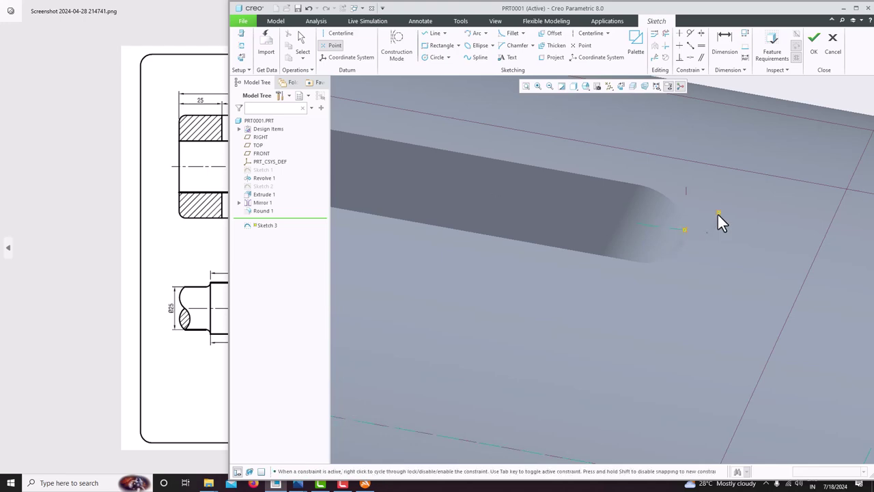
middle_click(654, 177)
scroll(653, 178, "up", 4)
middle_click_drag(653, 178, 620, 190)
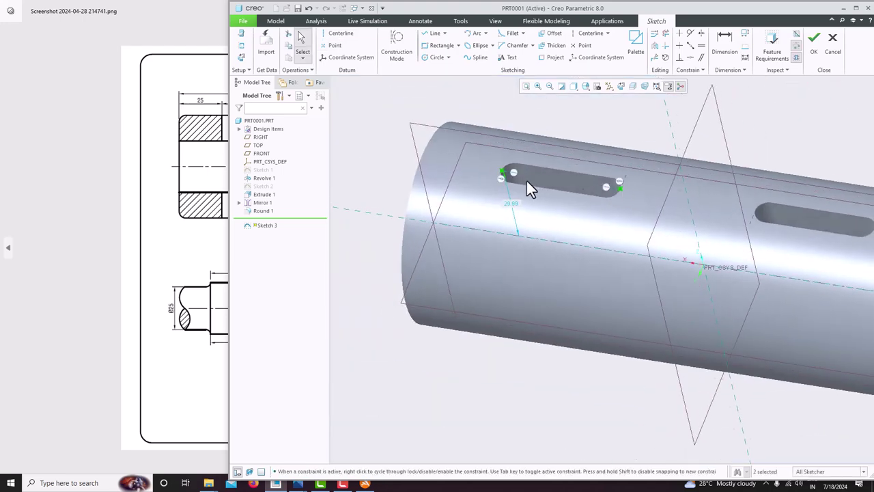
scroll(522, 181, "down", 4)
scroll(480, 175, "up", 2)
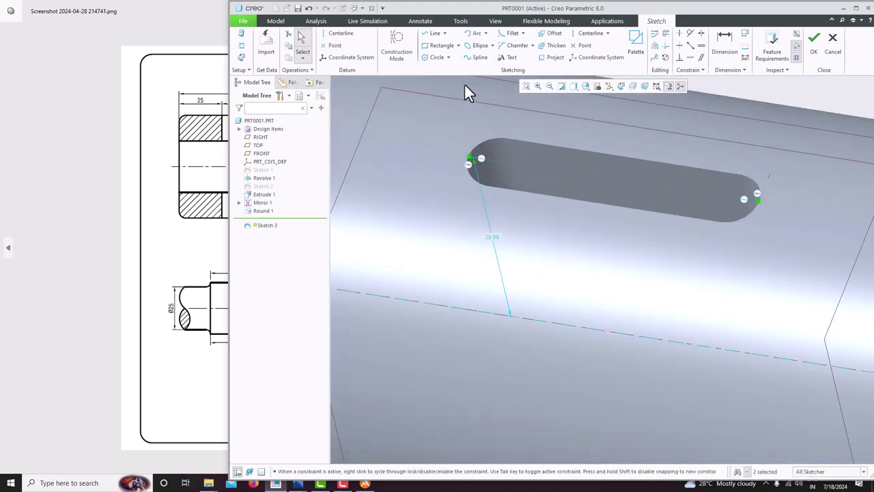
left_click(815, 42)
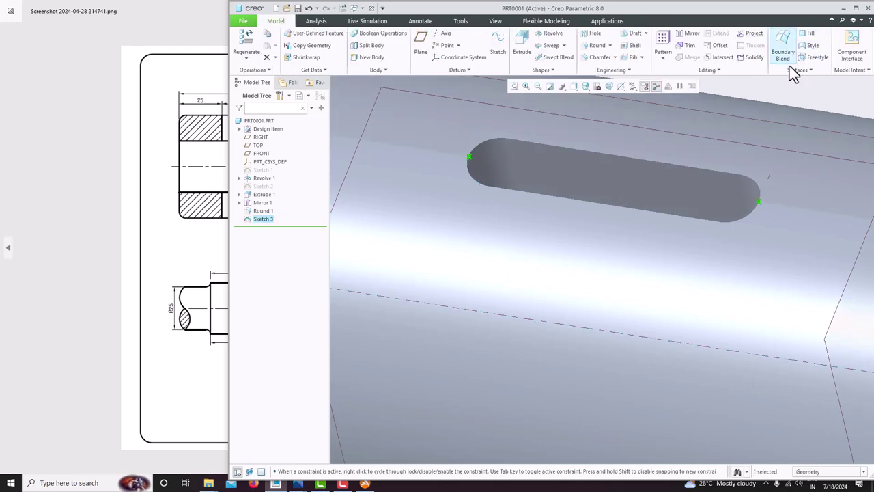
Measure the distance between the two points at the ends of the original slot and inspect the outer point's position
left_click(320, 22)
left_click(496, 56)
left_click(505, 93)
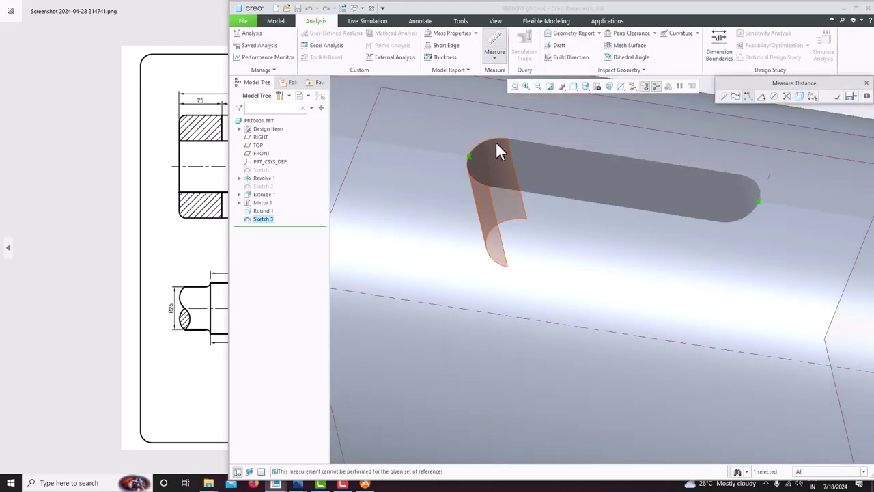
left_click(471, 159)
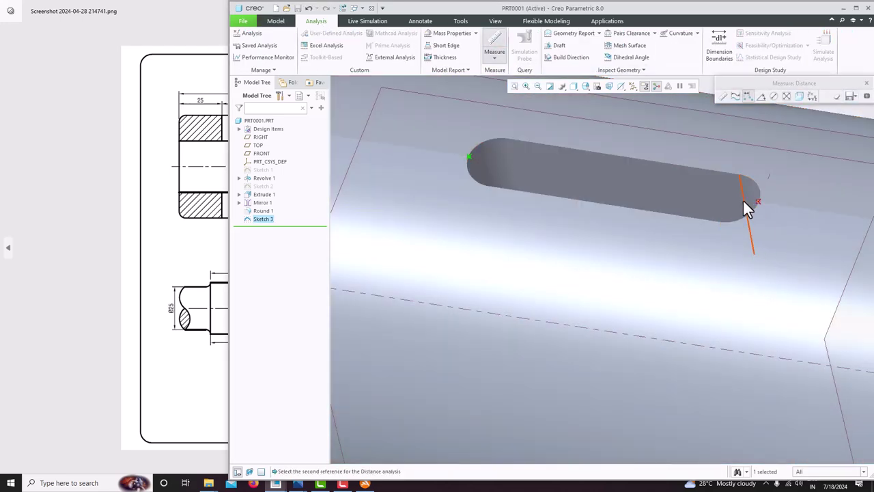
left_click(757, 199)
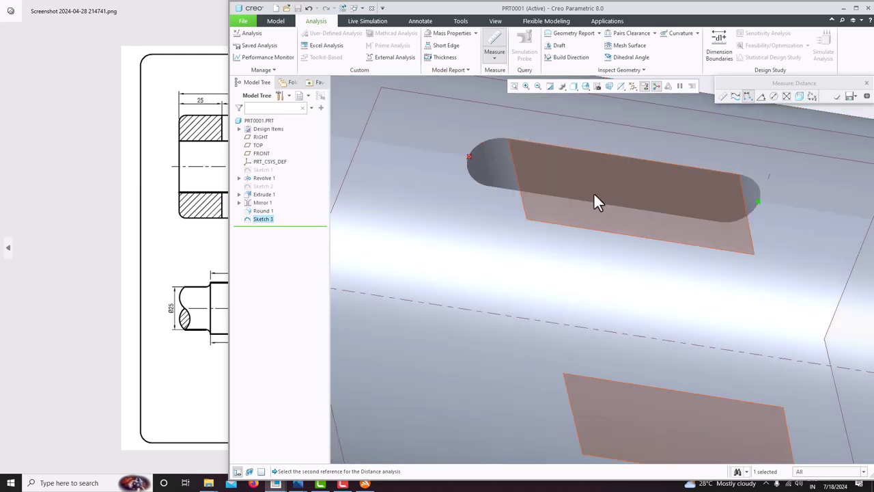
left_click(466, 155)
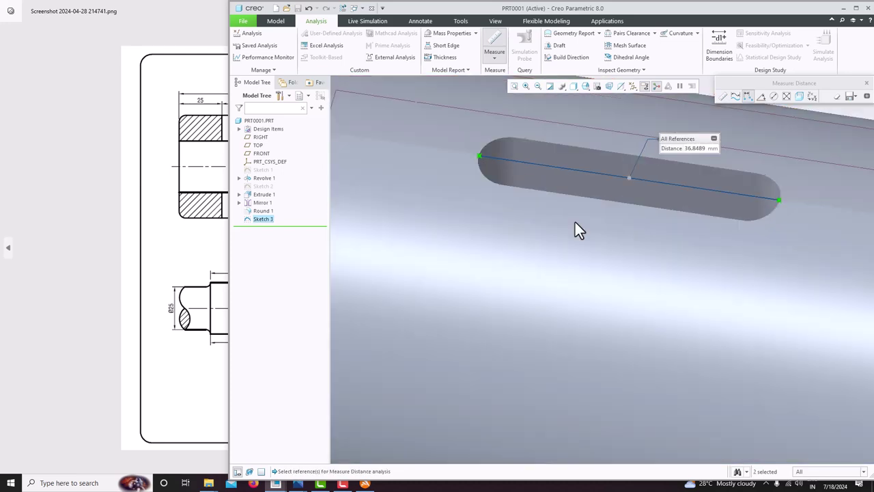
mouse_move(574, 222)
middle_mouse_down()
mouse_move(576, 230)
mouse_move(561, 216)
middle_mouse_up()
scroll(438, 258, "down", 1)
scroll(426, 247, "down", 5)
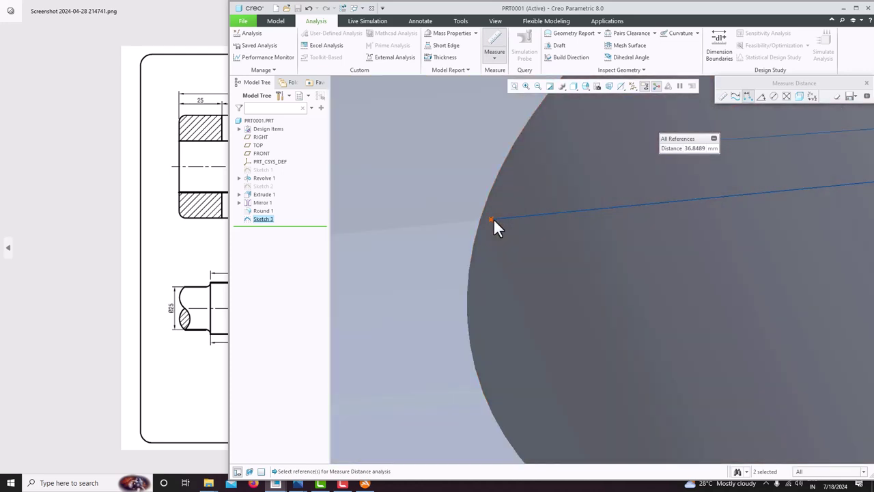
scroll(488, 220, "up", 3)
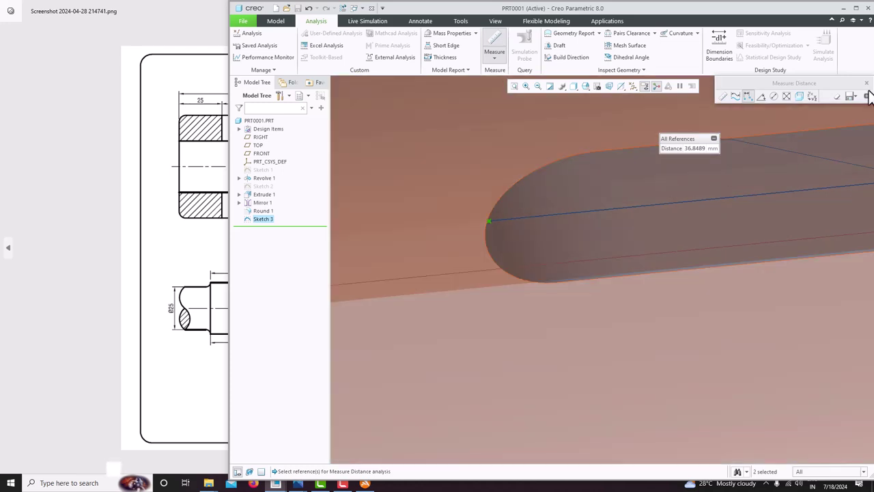
left_click(867, 82)
Reopen the sketch with the slot-end points and delete the point at the slot's outer end
right_click(272, 220)
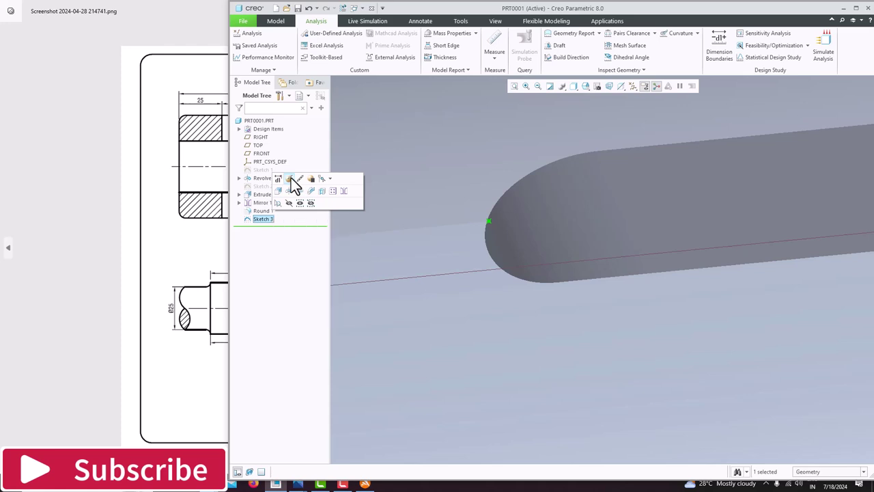
left_click(291, 179)
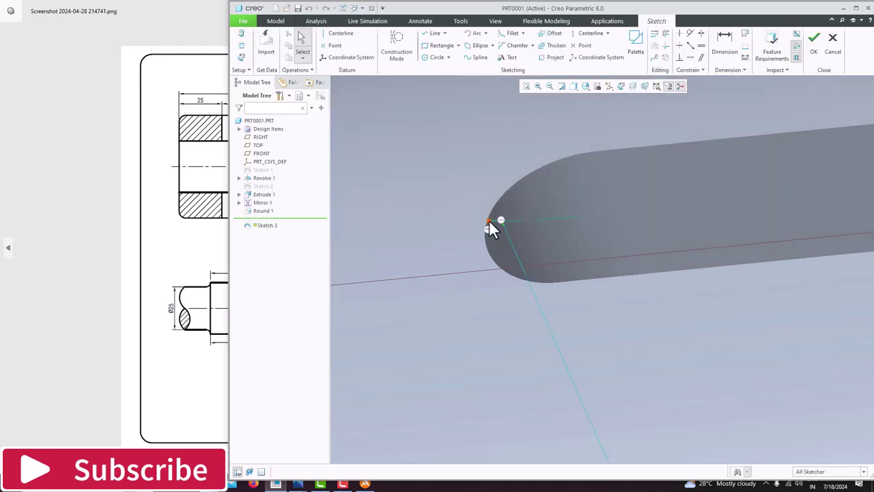
scroll(488, 220, "down", 3)
scroll(489, 220, "up", 6)
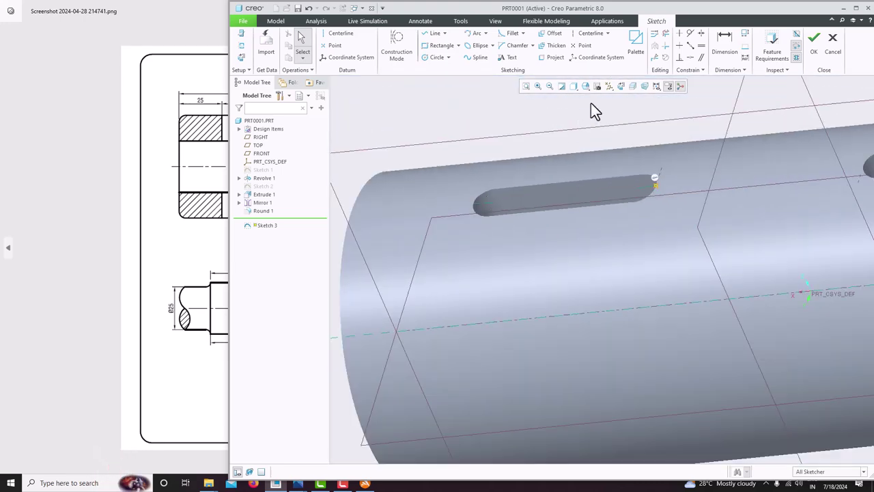
Place a new datum point at the outer end of the slot in the flat sketch view and complete the sketch
left_click(621, 86)
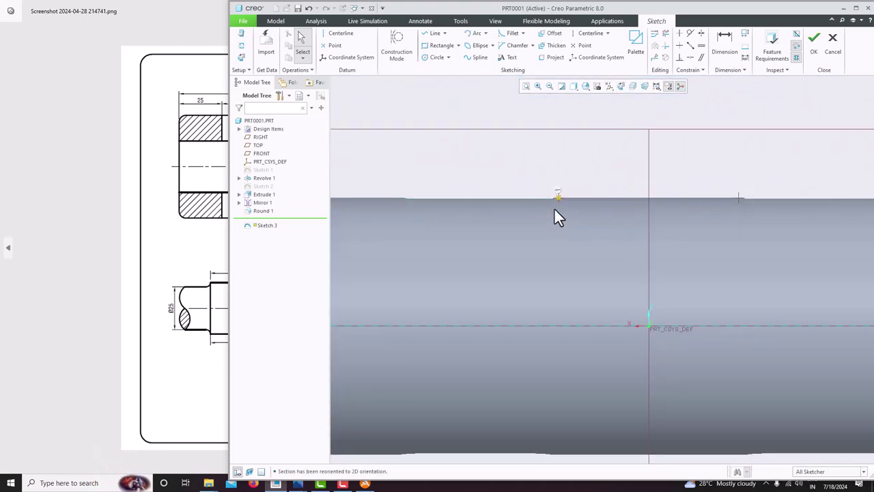
left_click(334, 45)
left_click(400, 199)
scroll(397, 195, "down", 1)
left_click(401, 198)
middle_click(463, 159)
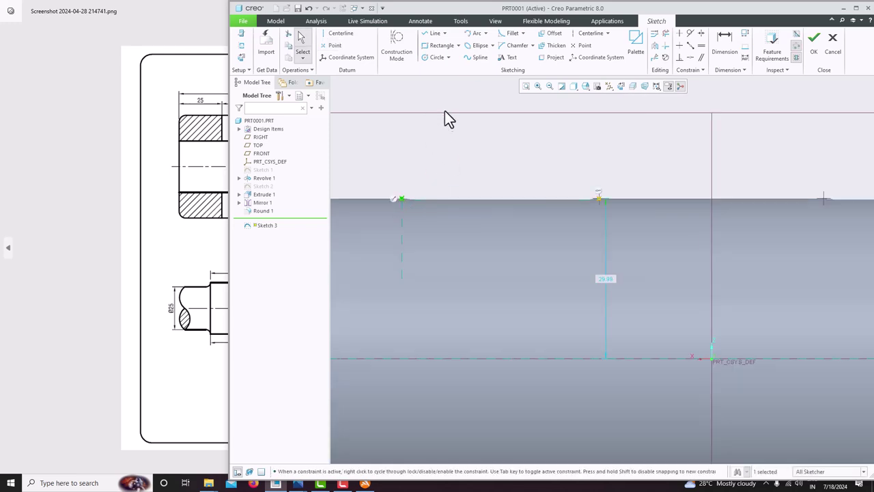
left_click(812, 48)
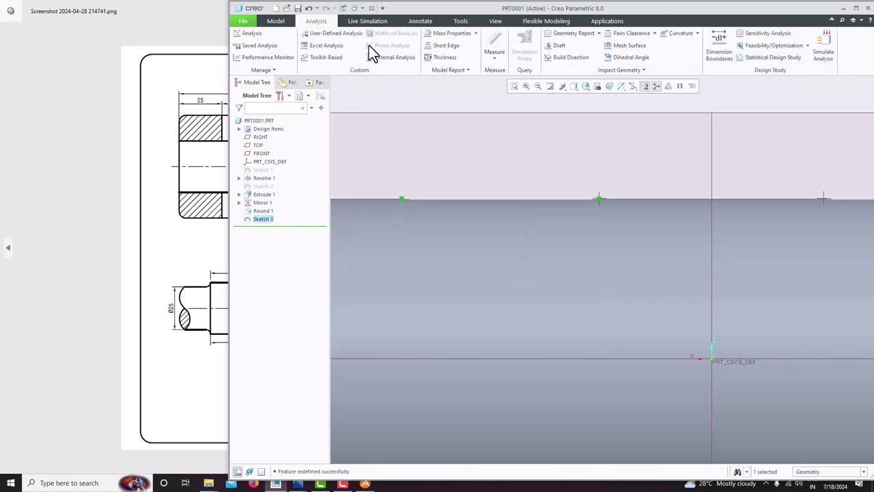
Measure the distance between the inner slot-end point and the replaced outer point, and close the measurement
left_click(492, 62)
left_click(509, 97)
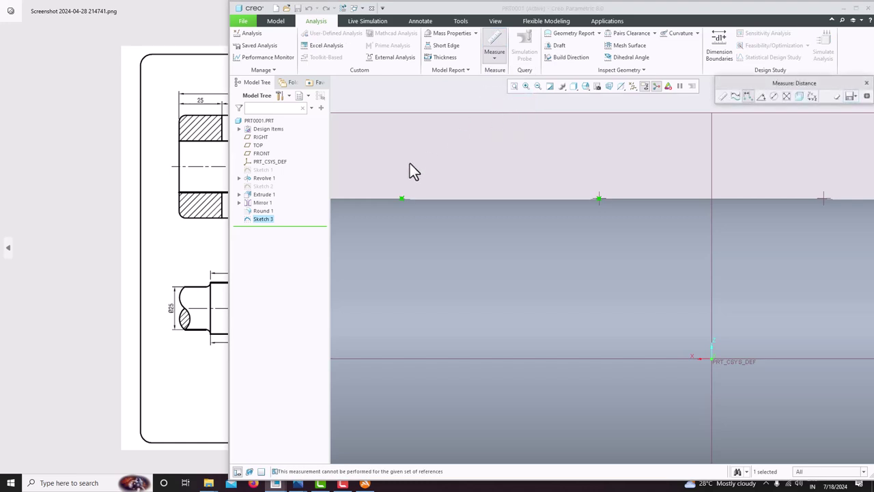
left_click(403, 198)
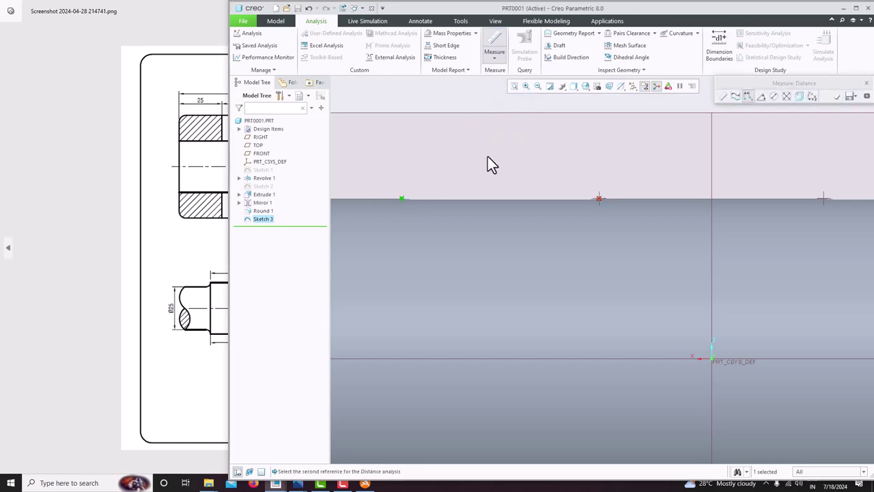
left_click(599, 199)
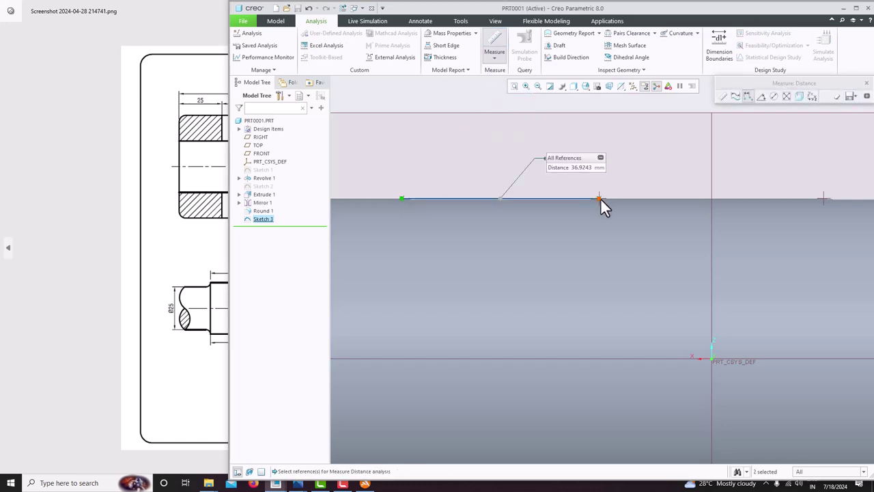
left_click(600, 158)
middle_click_drag(559, 179, 577, 182)
left_click(865, 83)
Change the model's display style to Shading With Edges
scroll(563, 217, "down", 8)
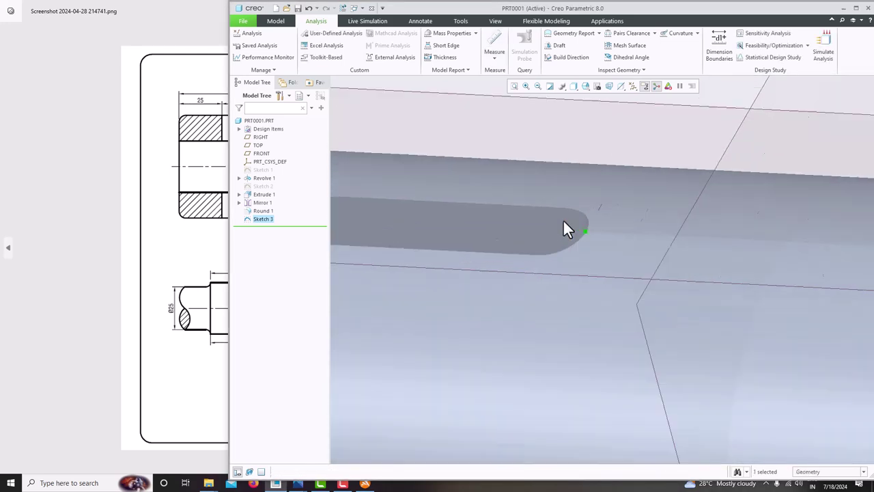
scroll(617, 241, "down", 4)
scroll(515, 230, "up", 5)
scroll(533, 242, "down", 3)
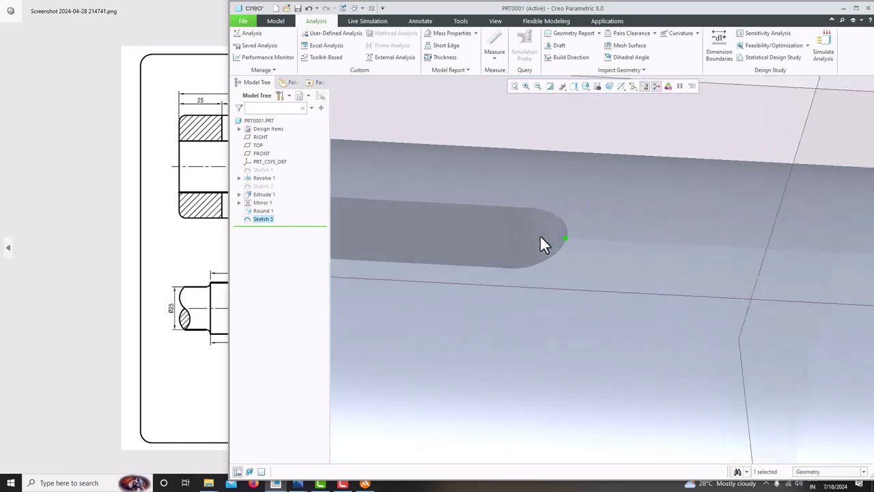
left_click(573, 87)
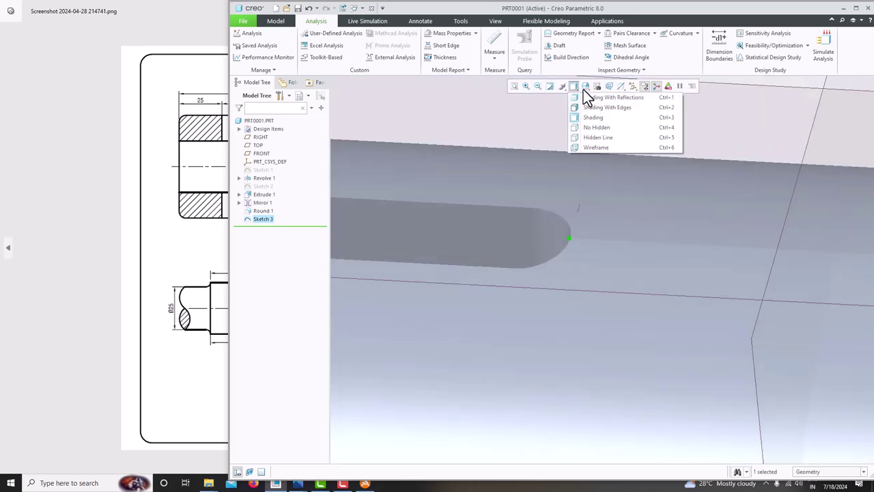
left_click(592, 107)
scroll(569, 247, "up", 8)
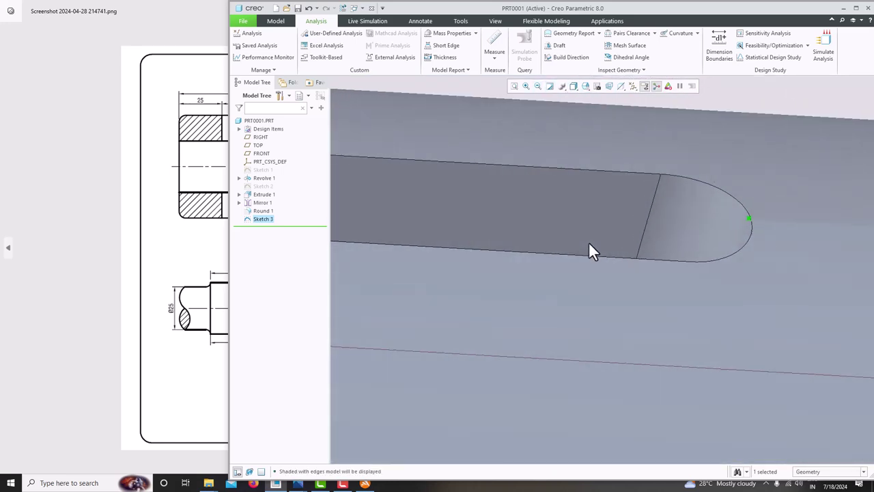
Examine how the sketched points line up with the rounded edges at both ends of the slot
scroll(750, 234, "down", 8)
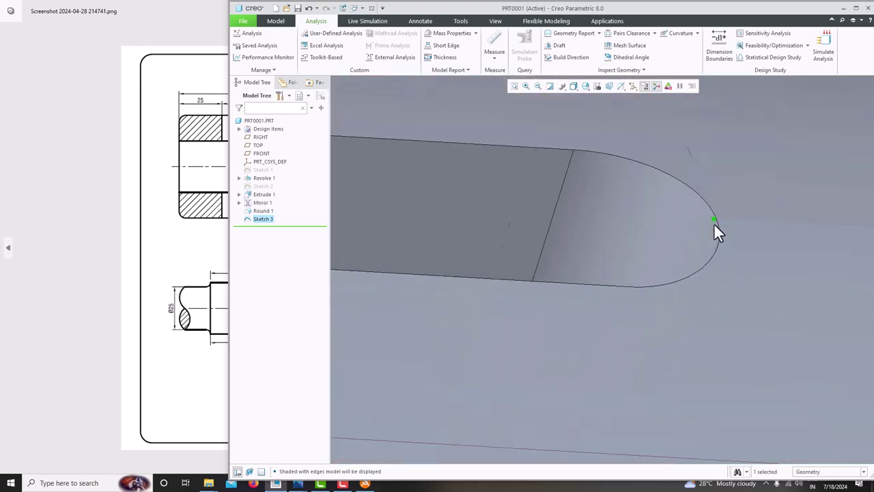
scroll(526, 238, "down", 2)
scroll(471, 236, "up", 5)
scroll(430, 229, "down", 8)
scroll(443, 229, "up", 7)
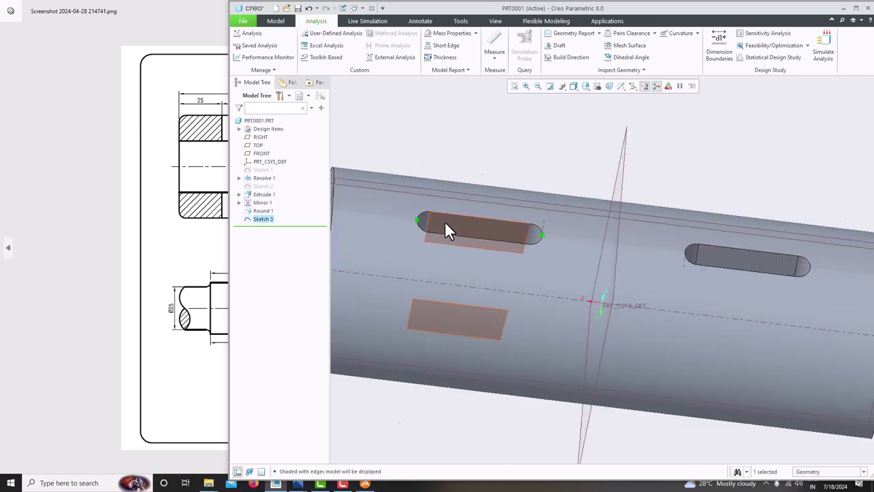
scroll(423, 252, "up", 5)
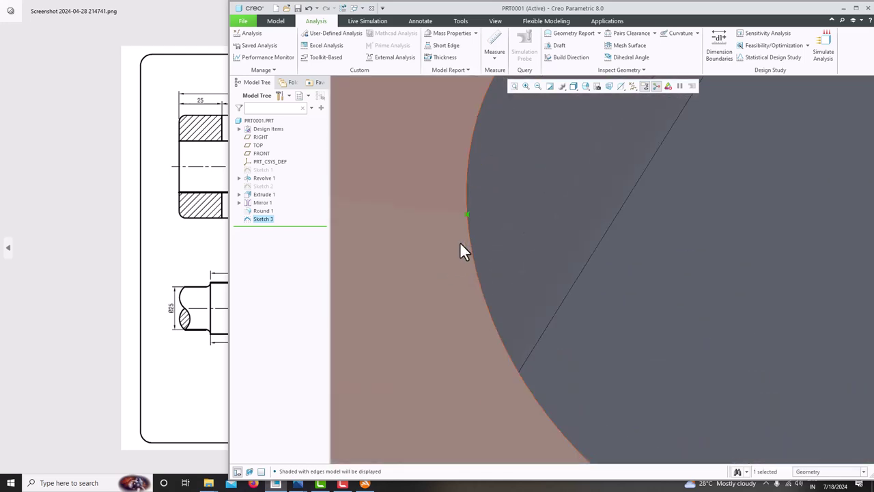
scroll(465, 213, "down", 5)
scroll(512, 217, "up", 3)
scroll(751, 253, "up", 2)
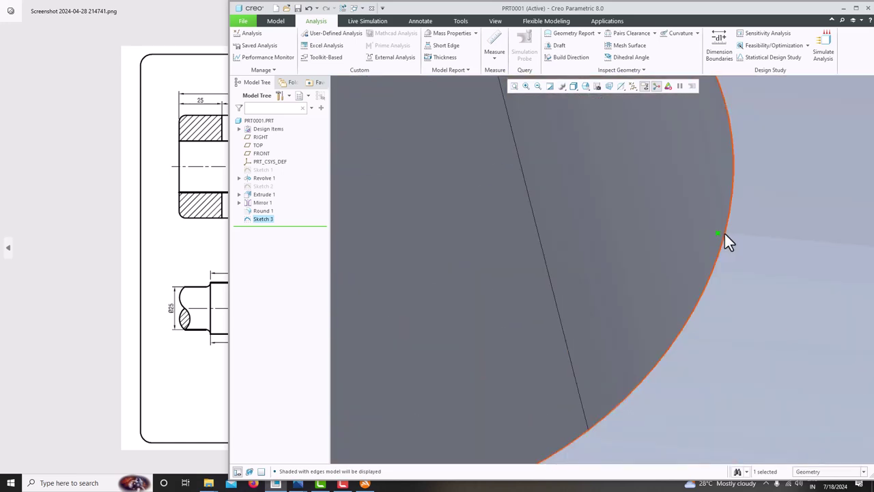
Delete the sketch containing the two slot-end points
left_click(717, 233)
key("Delete")
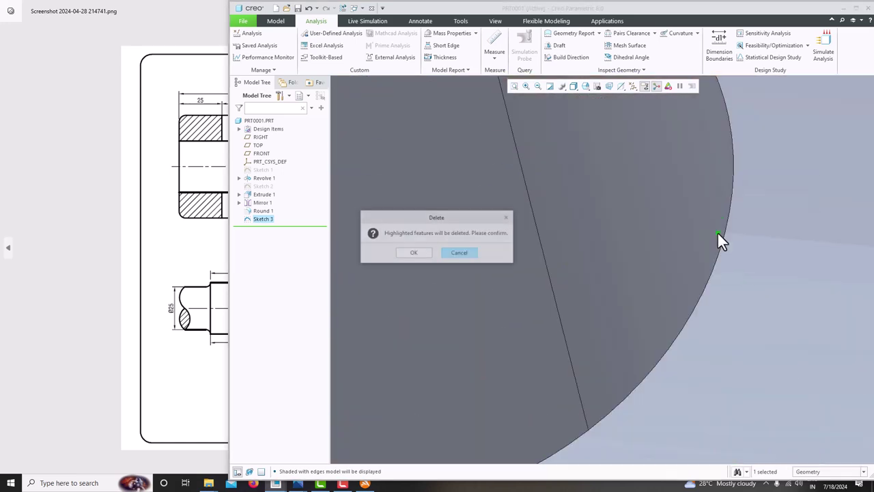
left_click(413, 253)
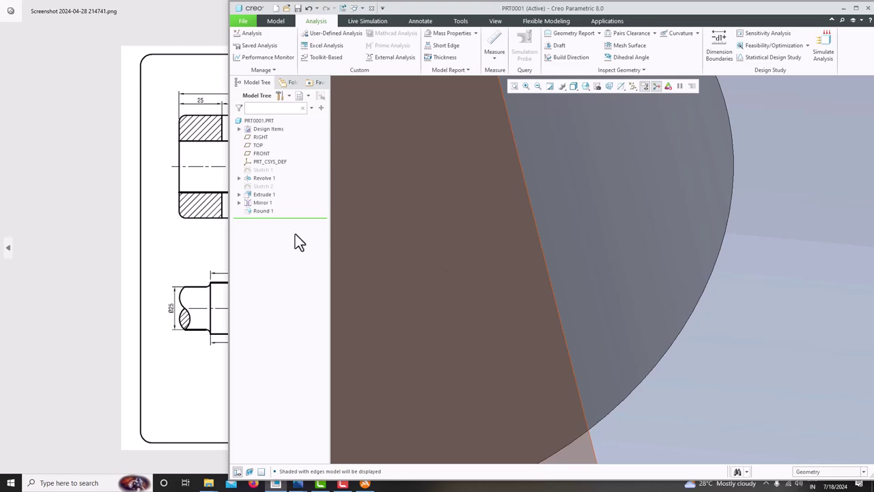
Create a datum plane offset 30 mm from the FRONT plane, on the slotted side of the sleeve
scroll(590, 237, "down", 5)
key("ctrl+d")
mouse_move(590, 239)
middle_mouse_down()
mouse_move(615, 236)
mouse_move(598, 246)
middle_mouse_up()
scroll(518, 242, "down", 4)
middle_click_drag(517, 241, 540, 240)
left_click(489, 292)
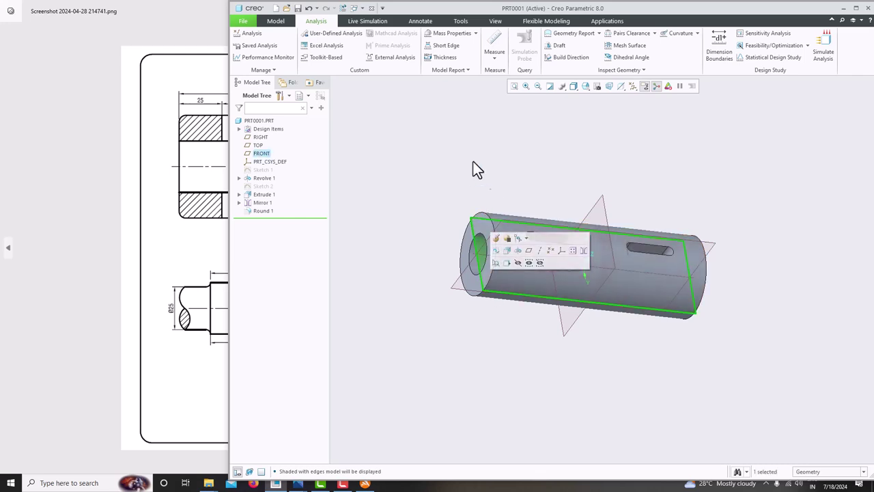
left_click(277, 21)
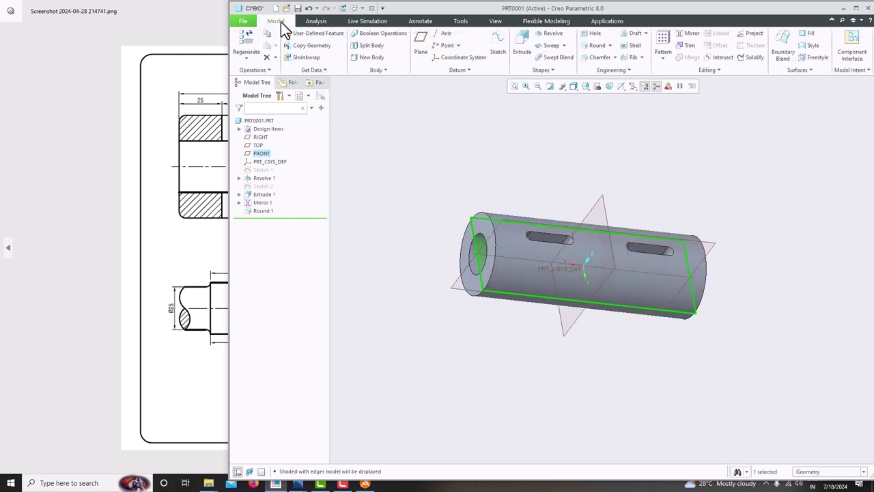
left_click(420, 45)
middle_click_drag(553, 276, 544, 265)
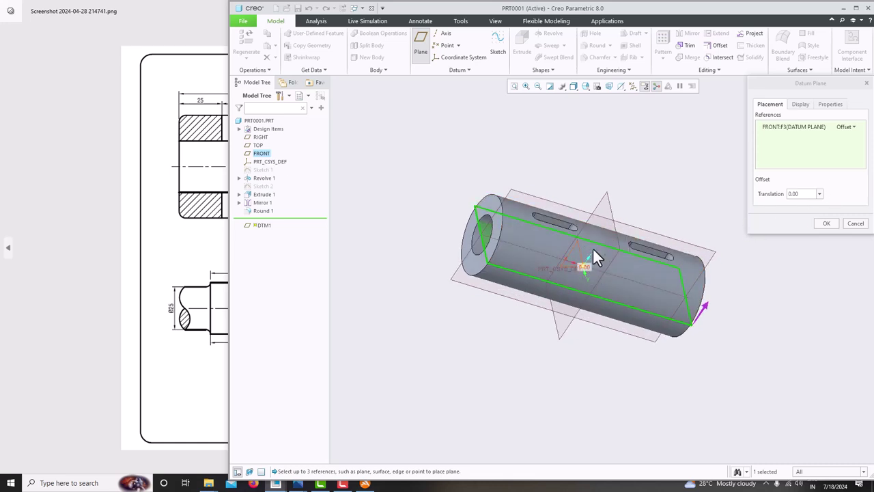
mouse_move(585, 268)
middle_mouse_down()
mouse_move(611, 240)
mouse_move(589, 273)
middle_mouse_up()
left_click_drag(584, 265, 601, 236)
middle_click_drag(601, 237, 604, 271)
double_click(796, 196)
type("30")
key("Return")
left_click(827, 226)
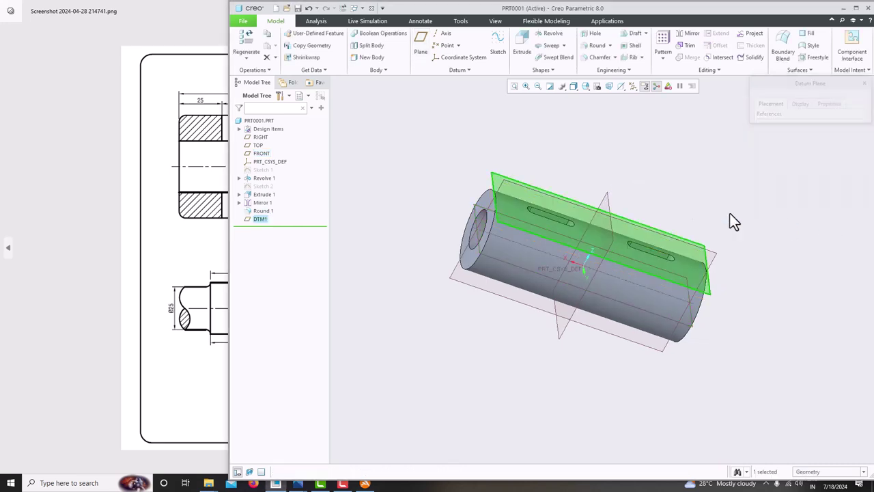
Start a sketch on the new offset plane, facing it squarely, and place a datum point at one slot's outer end
left_click(501, 42)
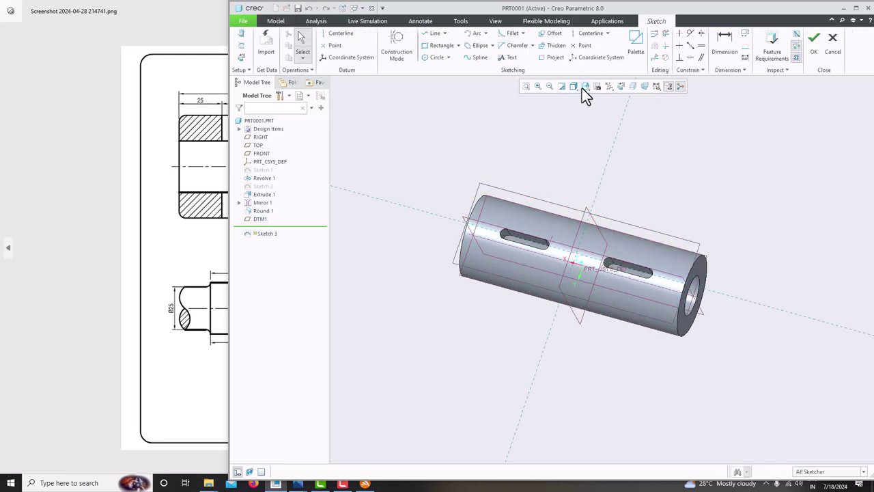
left_click(621, 87)
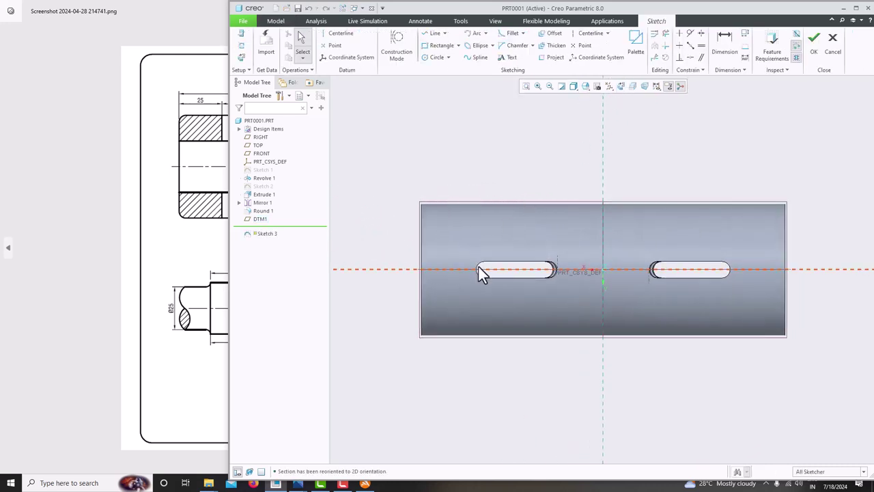
scroll(477, 265, "up", 6)
scroll(362, 168, "down", 4)
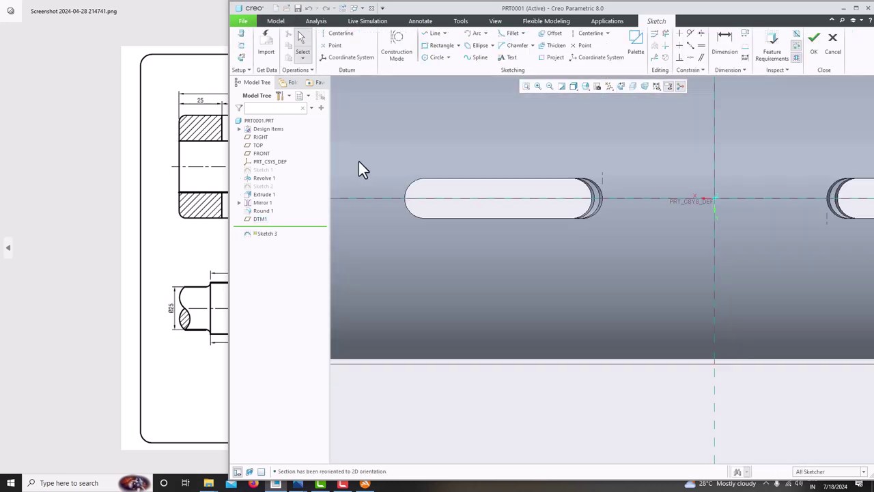
left_click(328, 46)
left_click(405, 199)
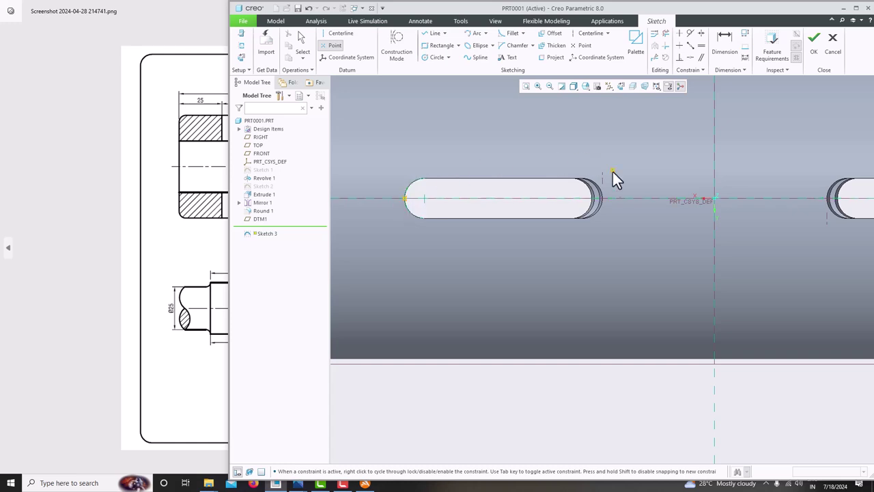
left_click(618, 86)
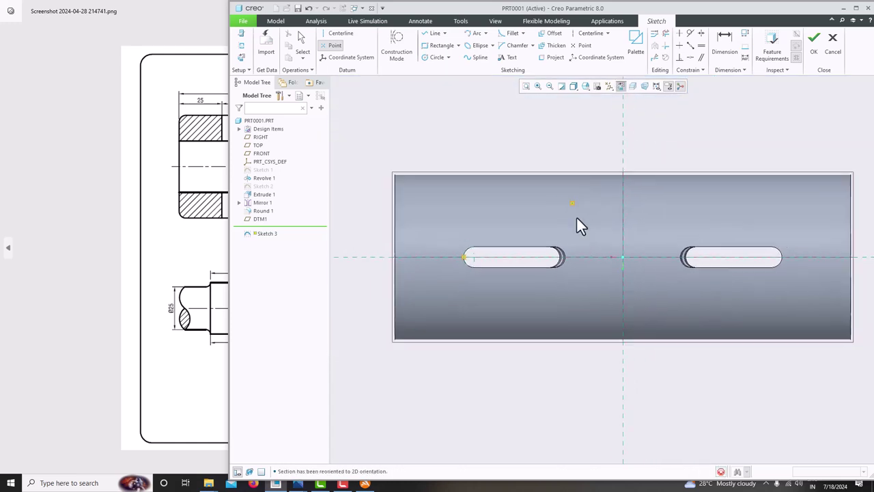
scroll(557, 269, "up", 5)
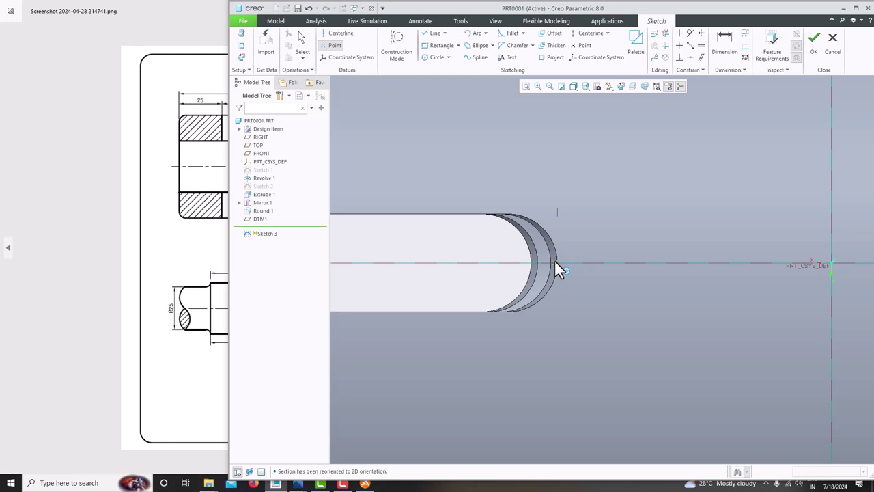
scroll(558, 263, "up", 3)
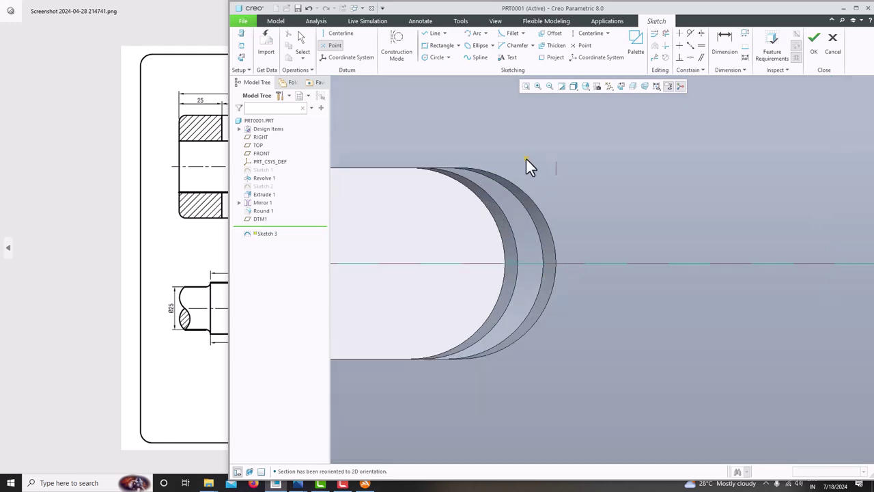
Add the rounded edge at the slot's inner end as a sketch reference
left_click(241, 45)
left_click(556, 249)
left_click(855, 142)
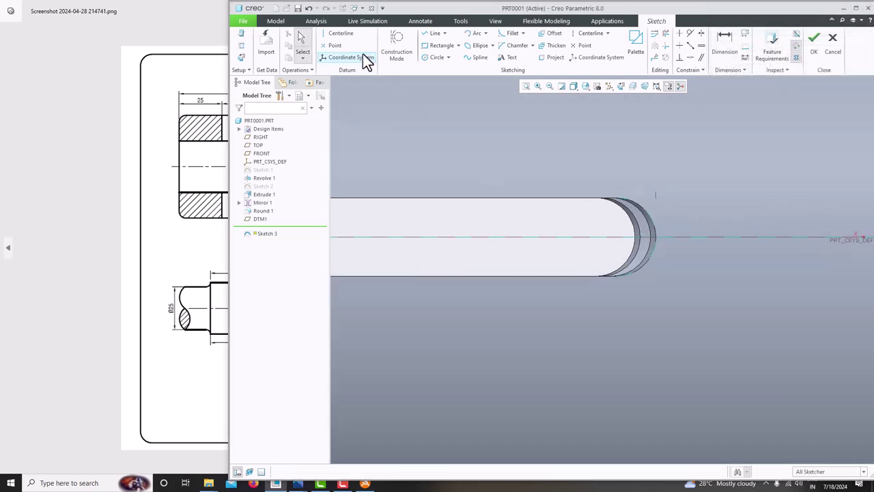
Place datum points where the centreline meets the slot's inner and outer ends, and finish the sketch
left_click(333, 45)
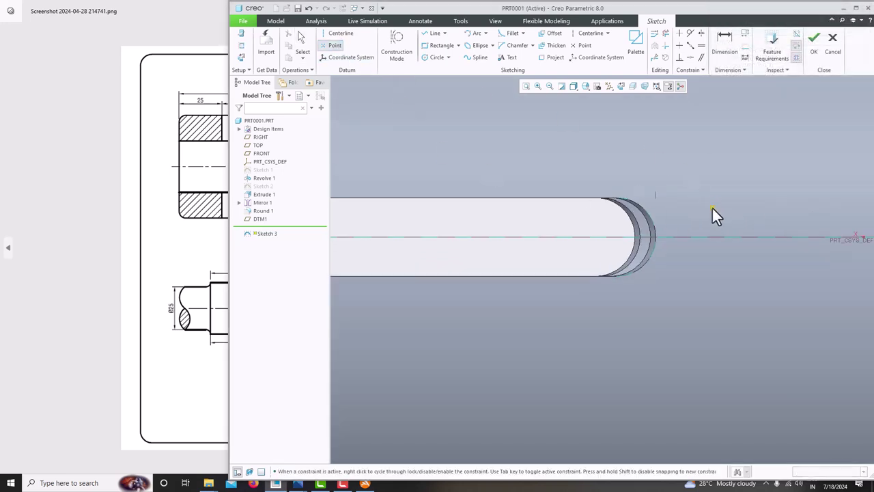
left_click(656, 236)
scroll(725, 215, "up", 4)
scroll(535, 228, "down", 7)
left_click(568, 204)
middle_click(497, 193)
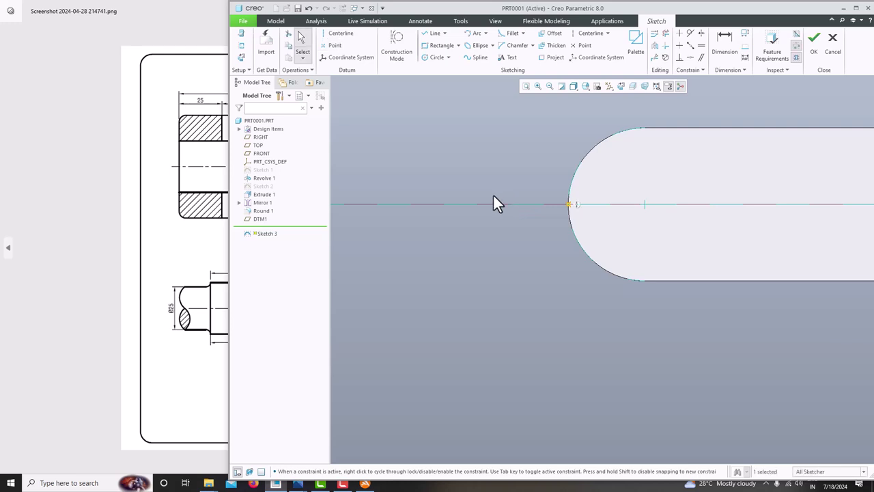
scroll(491, 198, "down", 3)
left_click(816, 51)
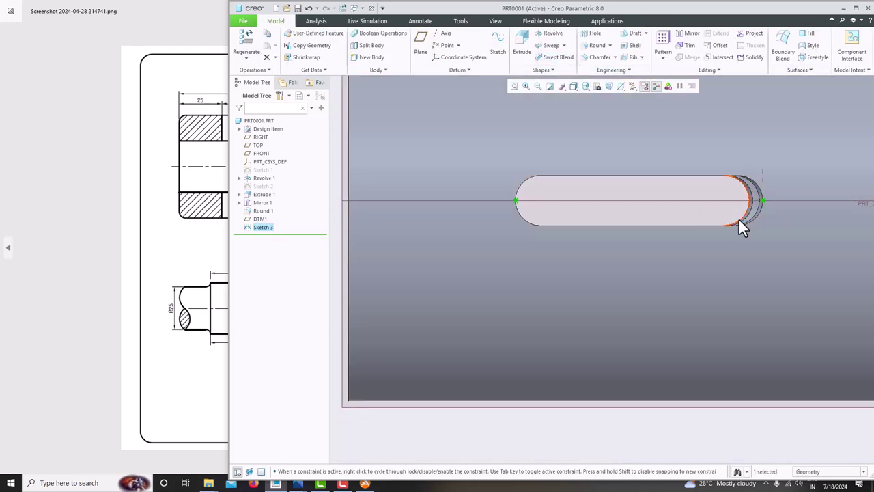
Measure the distance between the two sketched slot-end points
middle_click_drag(738, 218, 747, 216)
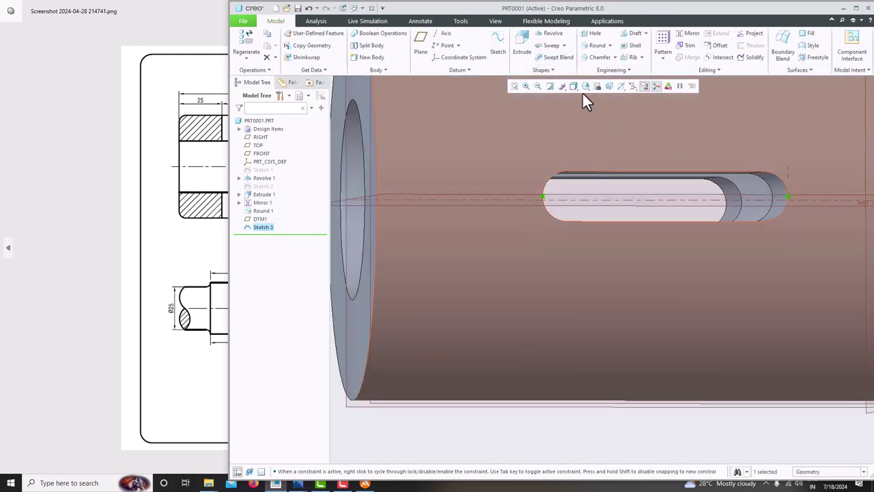
left_click(325, 22)
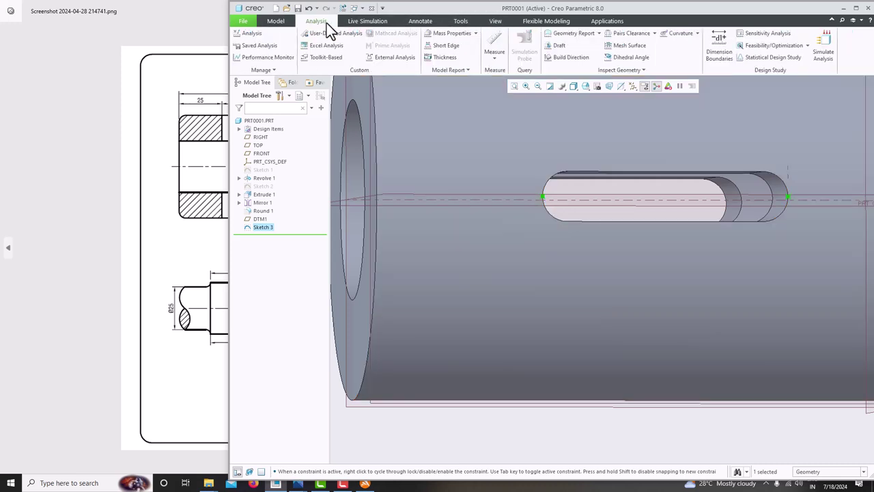
left_click(495, 56)
left_click(510, 96)
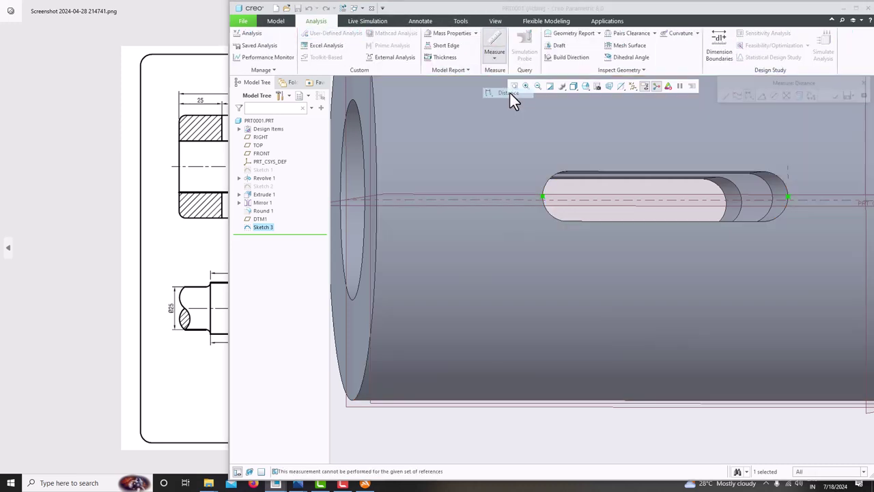
left_click(543, 198)
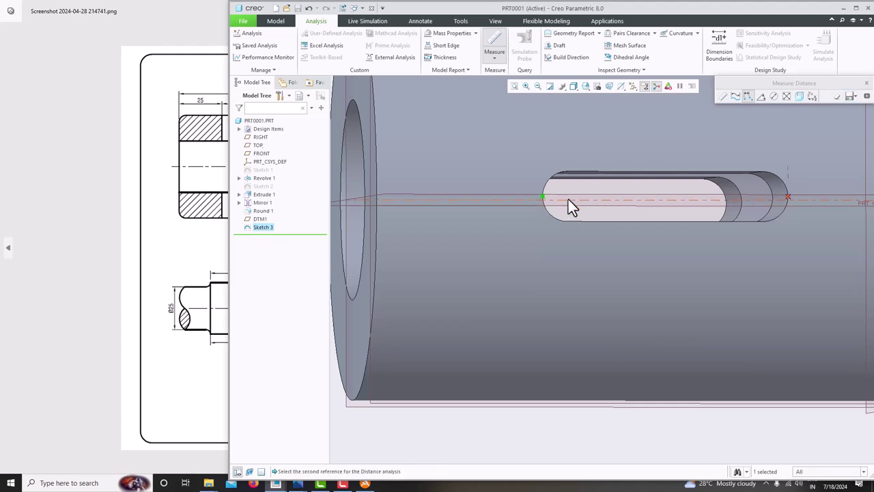
left_click(788, 197)
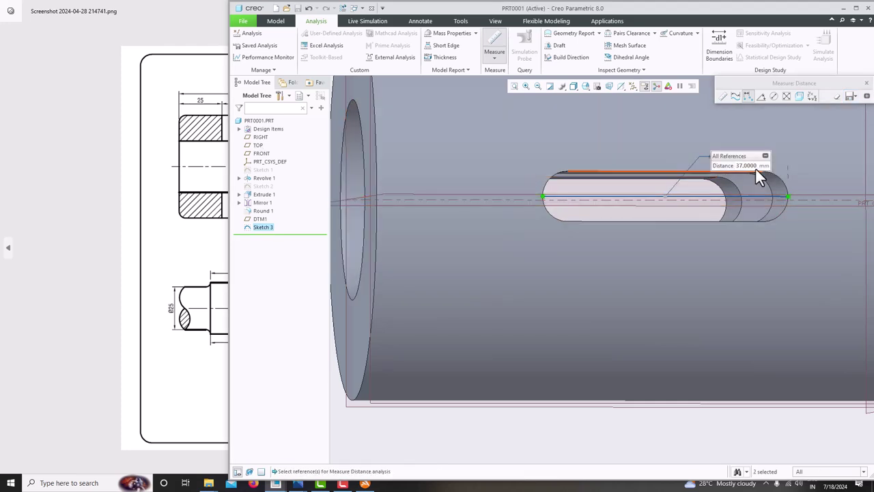
Examine the measured slot and its points from several angles, and close the measurement
middle_click_drag(576, 187, 557, 189)
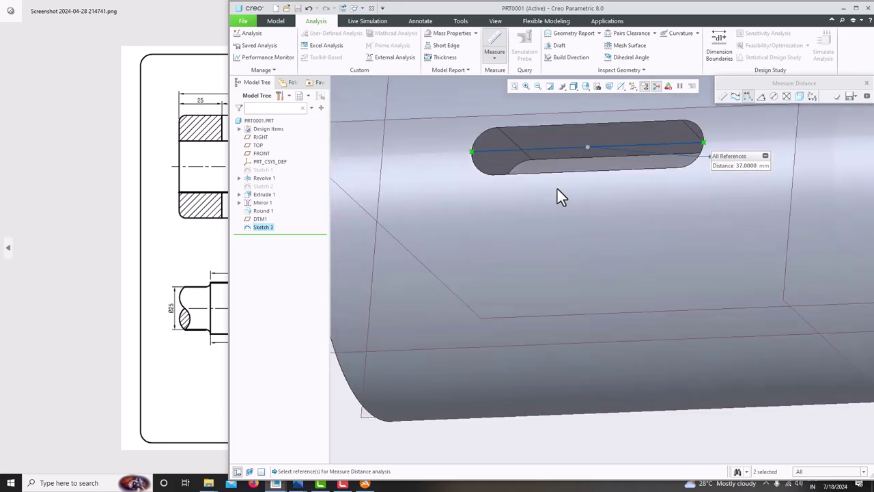
scroll(557, 226, "up", 6)
middle_click_drag(562, 225, 580, 218)
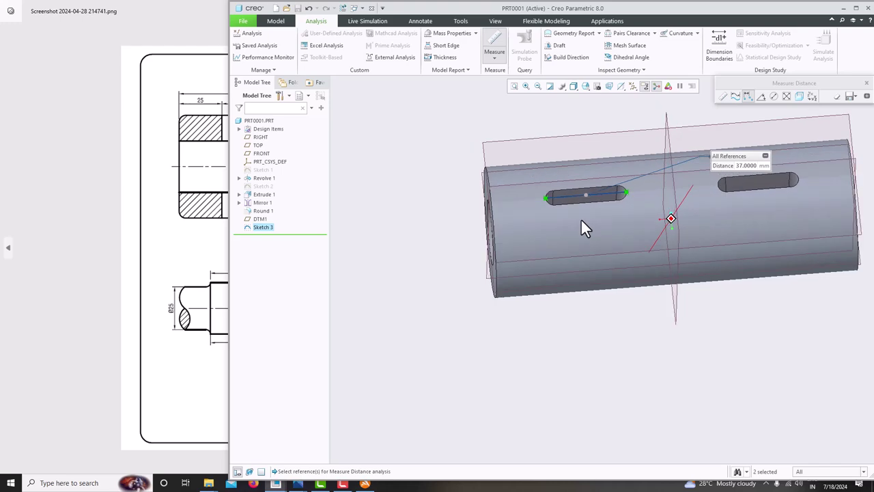
scroll(580, 218, "down", 5)
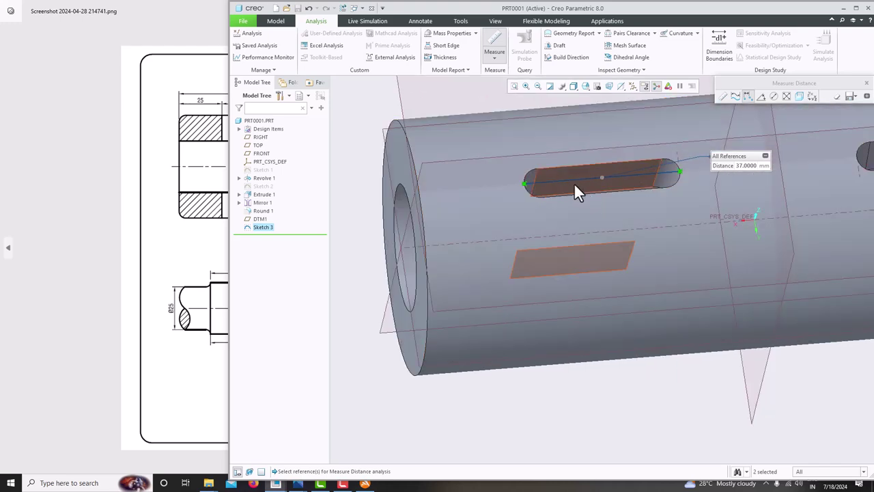
scroll(526, 185, "up", 4)
scroll(540, 222, "up", 8)
middle_click_drag(568, 253, 664, 235)
left_click(865, 82)
Check the reference drawing's note on the radius of unmentioned fillets and rounds, and return to the sleeve model
middle_click_drag(784, 136, 612, 213)
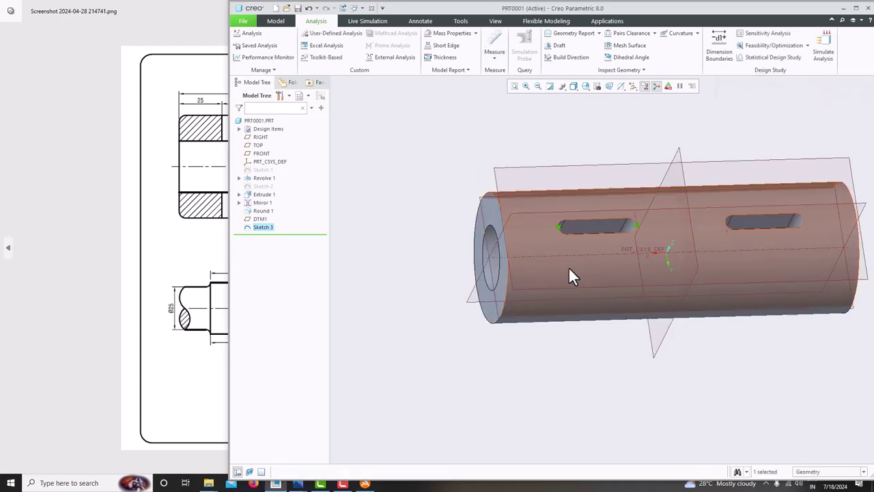
mouse_move(554, 275)
middle_mouse_down()
mouse_move(500, 274)
mouse_move(610, 274)
mouse_move(560, 283)
middle_mouse_up()
left_click(194, 269)
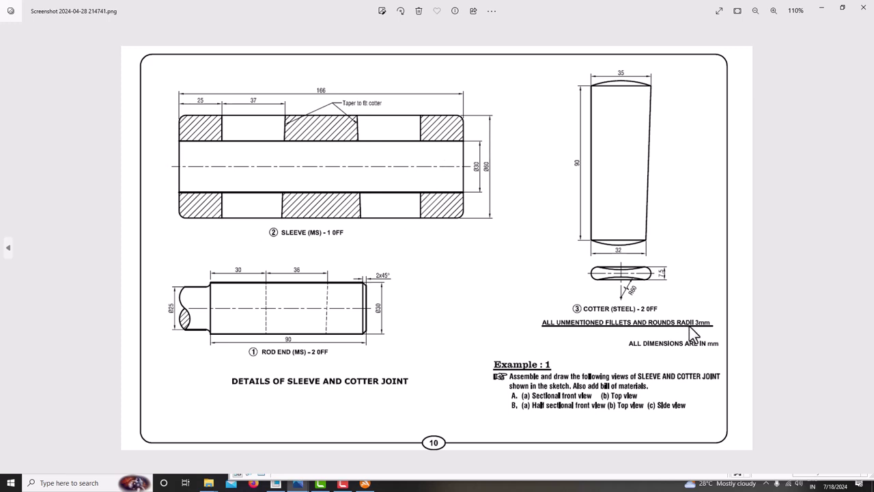
left_click(285, 484)
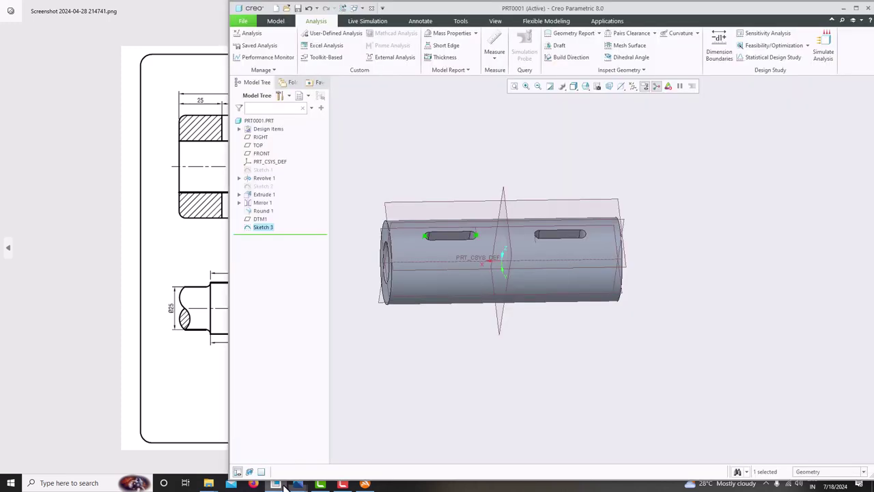
Turn off the datum display, including the datum planes, around the sleeve
middle_click_drag(536, 288, 552, 259)
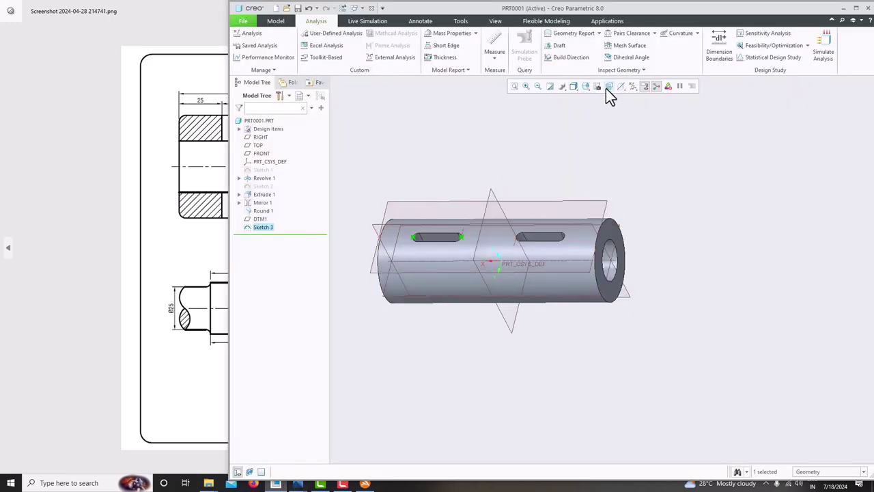
left_click(633, 89)
left_click(635, 146)
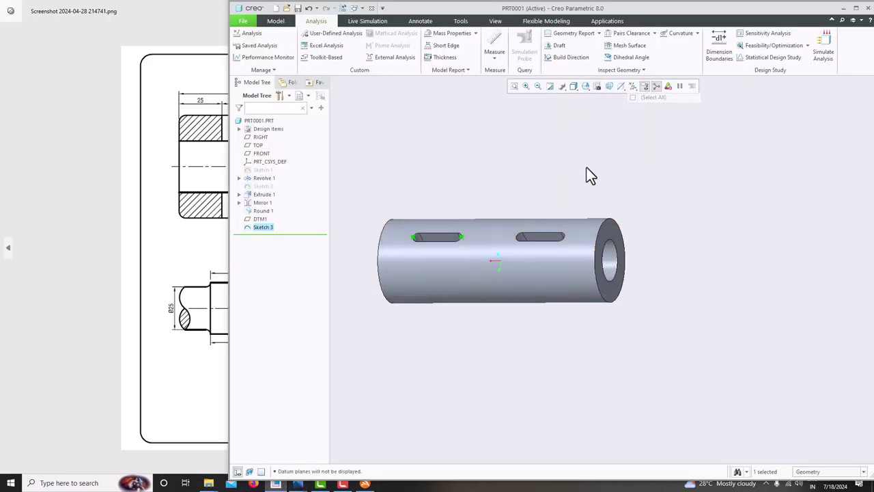
Start a Round feature and add the outer circular edges at both ends of the sleeve as two sets
left_click(276, 21)
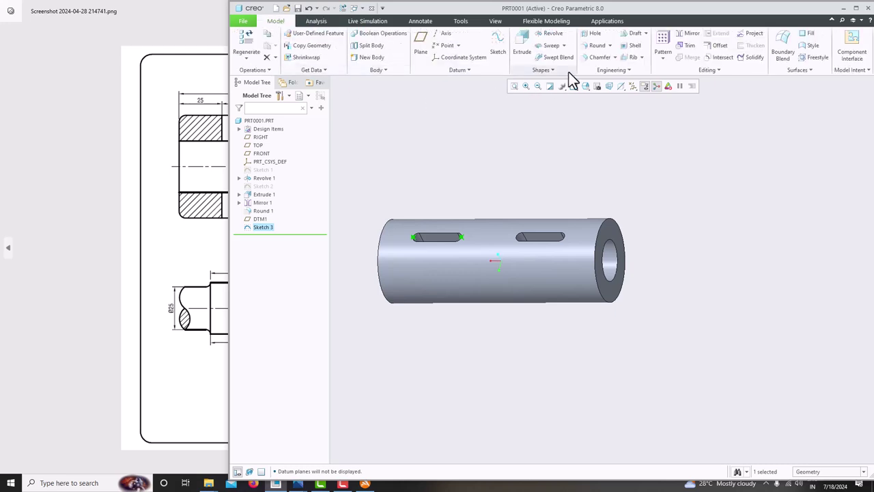
left_click(598, 48)
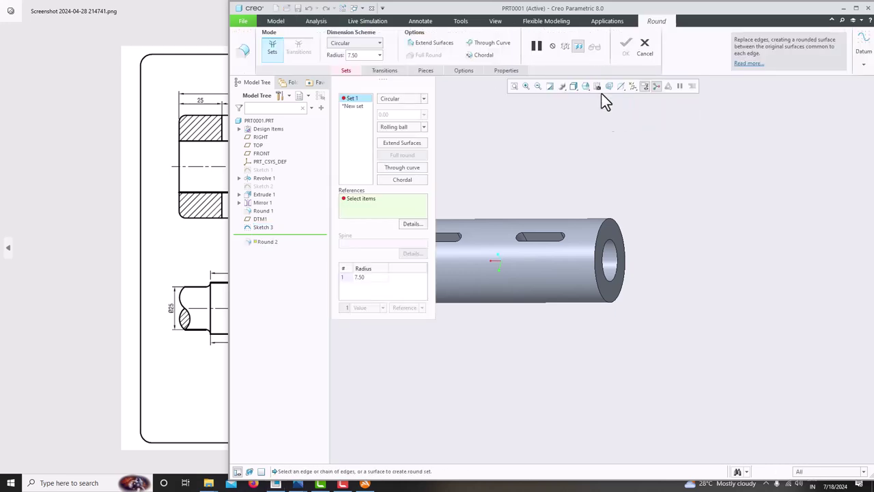
left_click(604, 229)
scroll(661, 246, "down", 3)
scroll(526, 250, "up", 2)
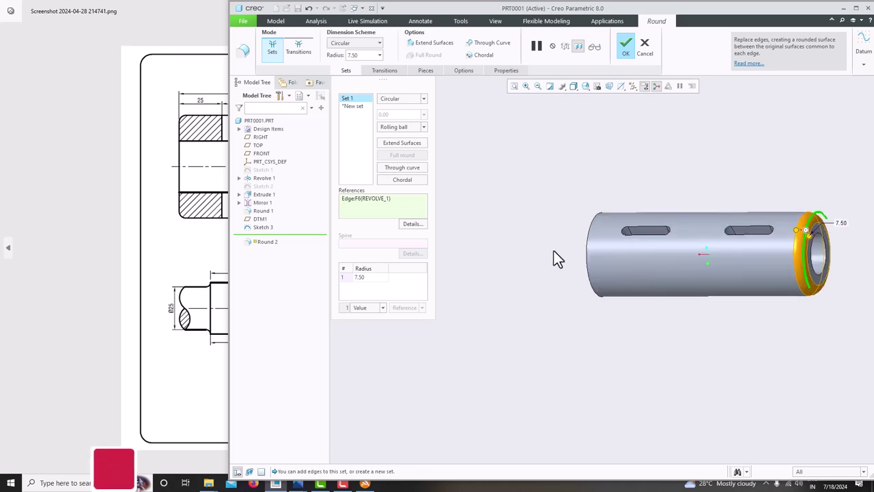
left_click(587, 239)
Set the radius of the second round set to 3 mm
mouse_move(536, 255)
middle_mouse_down()
mouse_move(580, 254)
mouse_move(538, 224)
middle_mouse_up()
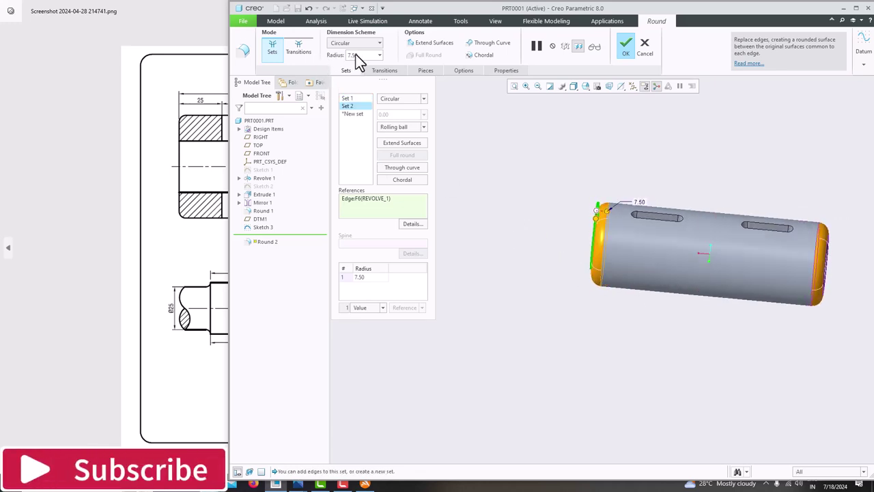
type("3")
key("Return")
middle_click_drag(457, 152, 536, 183)
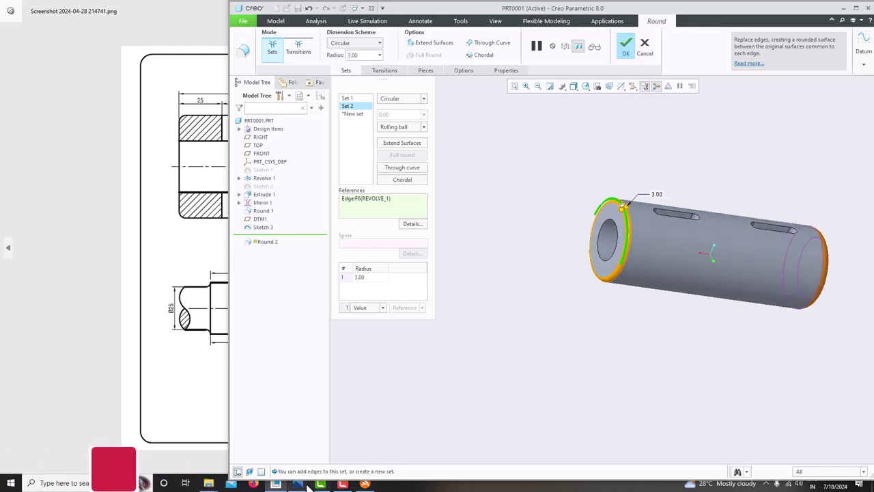
Compare the end rounds with the sleeve in the reference drawing, and return to the Round feature
left_click(275, 483)
left_click(275, 451)
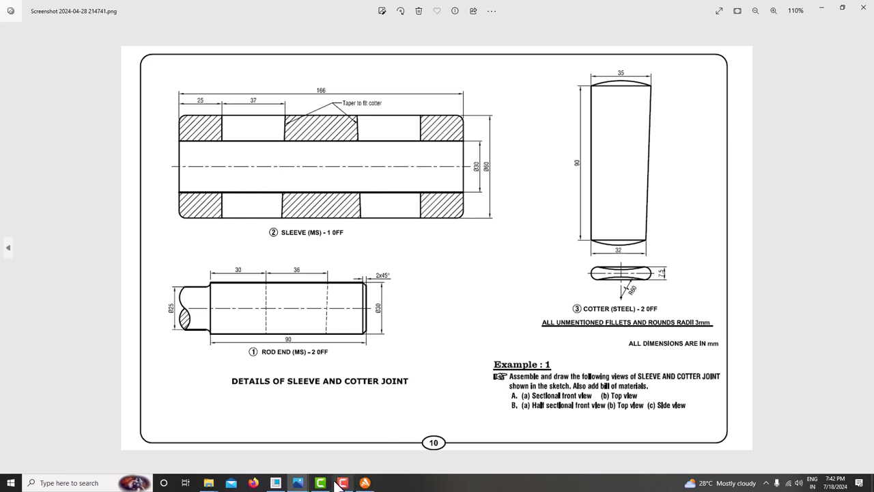
left_click(275, 483)
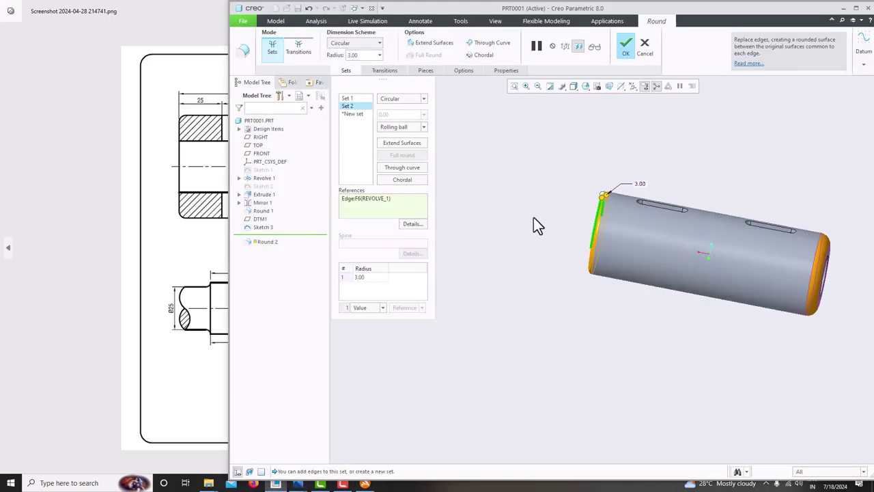
Complete the Round feature on the sleeve's outer end edges and show the part in its default orientation
middle_click(533, 217)
scroll(517, 236, "down", 3)
mouse_move(561, 270)
middle_mouse_down()
mouse_move(600, 158)
mouse_move(621, 155)
mouse_move(622, 125)
mouse_move(530, 132)
mouse_move(628, 118)
mouse_move(591, 214)
mouse_move(630, 209)
mouse_move(583, 167)
mouse_move(420, 126)
middle_mouse_up()
key("ctrl+d")
left_click(618, 168)
Redefine the sleeve's end round, setting the radius of its first set to 3 mm, and complete the feature
left_click(263, 235)
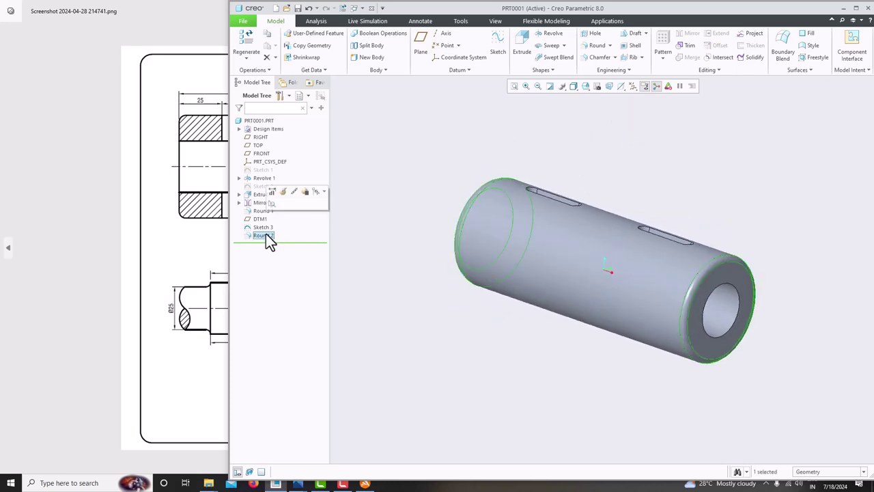
left_click(287, 196)
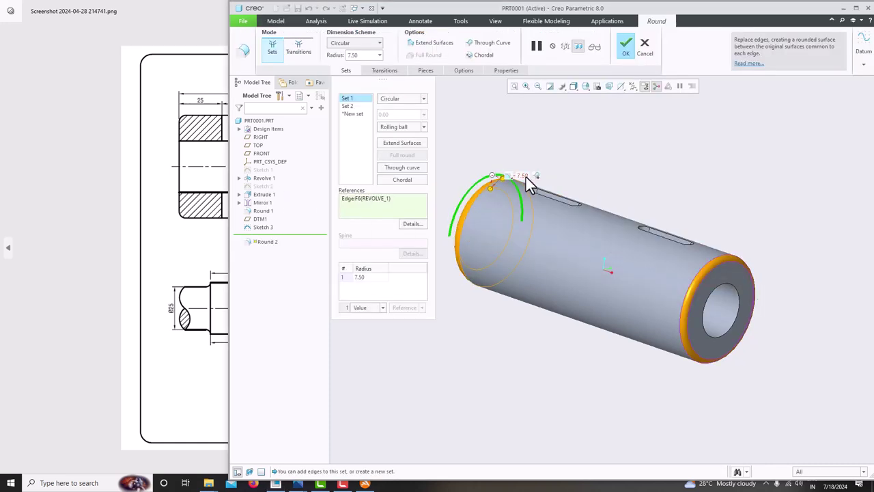
type("3")
key("Return")
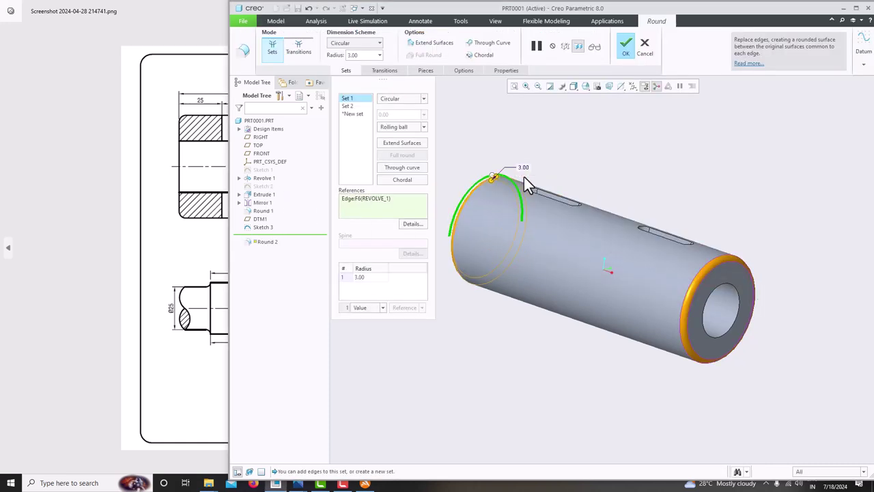
middle_click(593, 140)
middle_click_drag(591, 151, 672, 171)
key("ctrl+d")
left_click(638, 173)
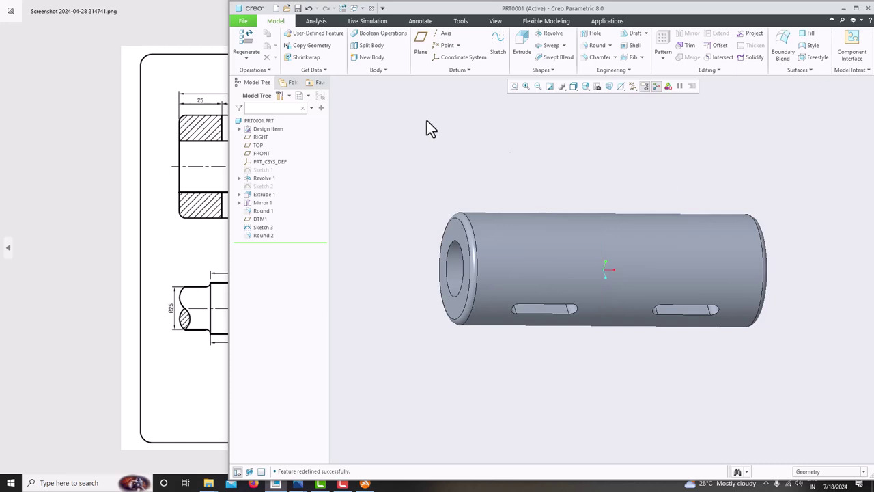
Save a copy of the part as 2_sleeve in the 4_sleeve_and_cotter_joint folder
left_click(245, 21)
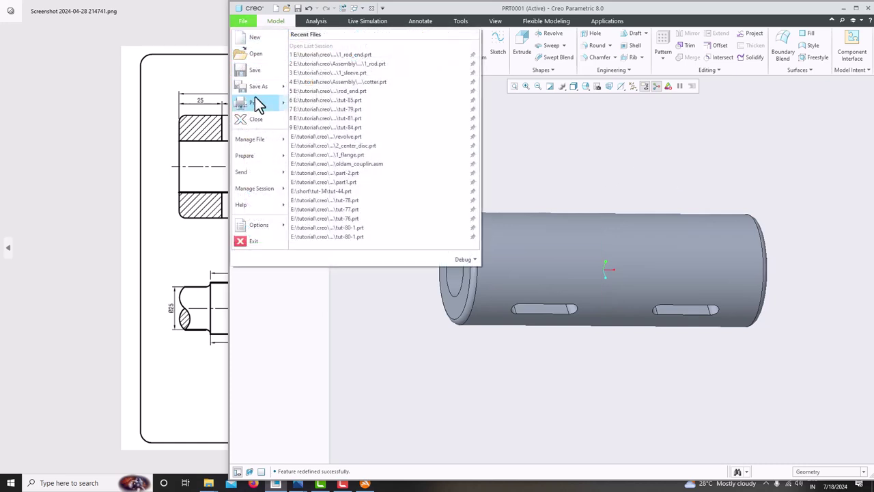
mouse_move(252, 87)
left_click(359, 59)
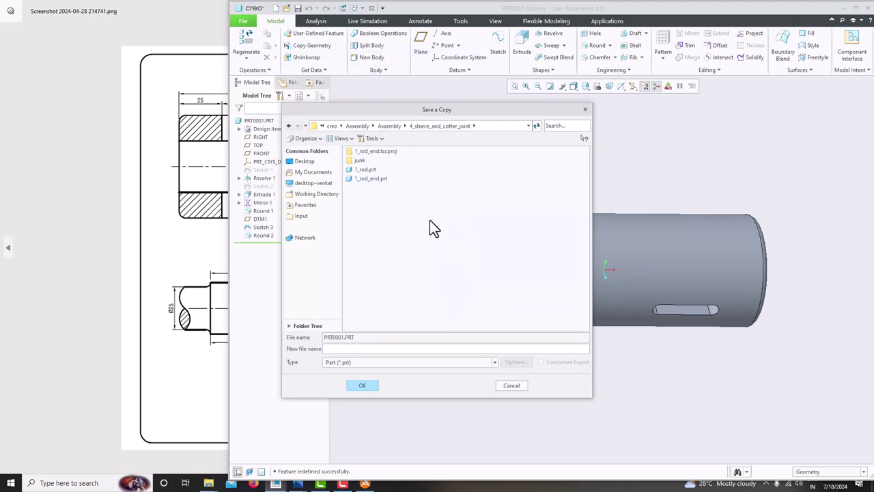
left_click(362, 350)
type("2_Sleeve")
left_click(362, 385)
middle_click_drag(385, 388, 439, 355)
Review the sleeve and cotter joint details in the reference drawing, and return to the sleeve model to inspect its slots
left_click(182, 282)
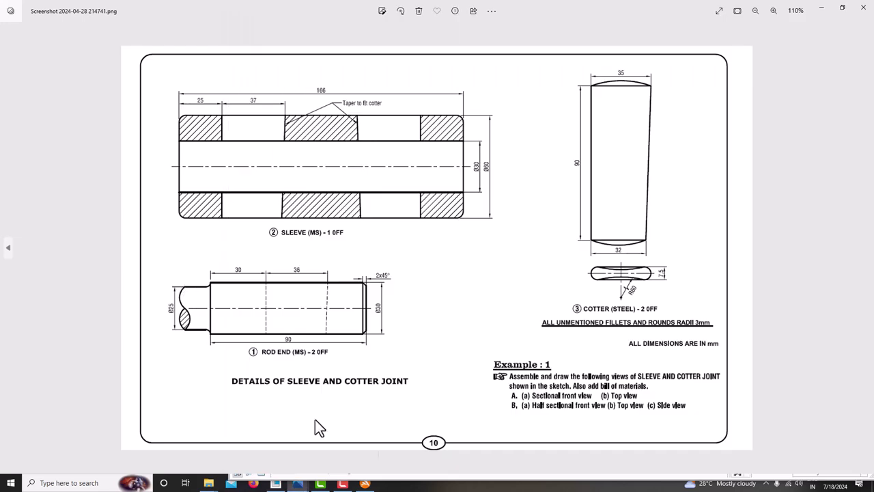
left_click(298, 483)
middle_click_drag(504, 373, 486, 330)
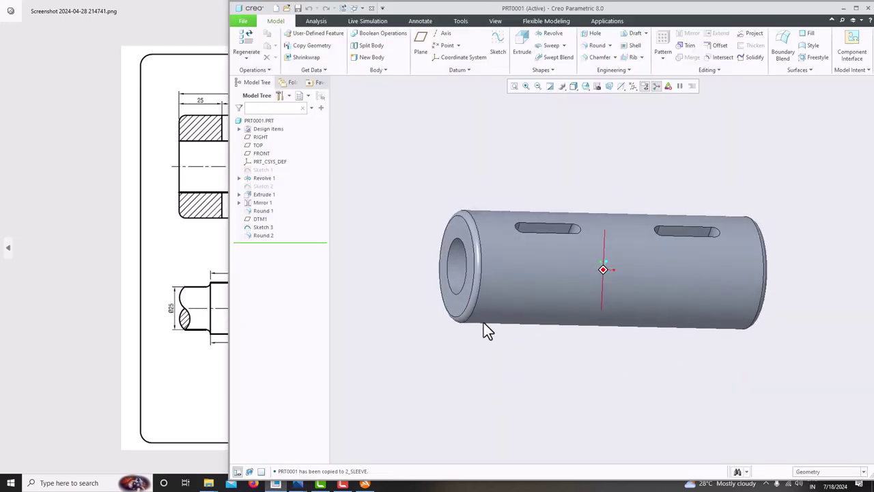
left_click(483, 325)
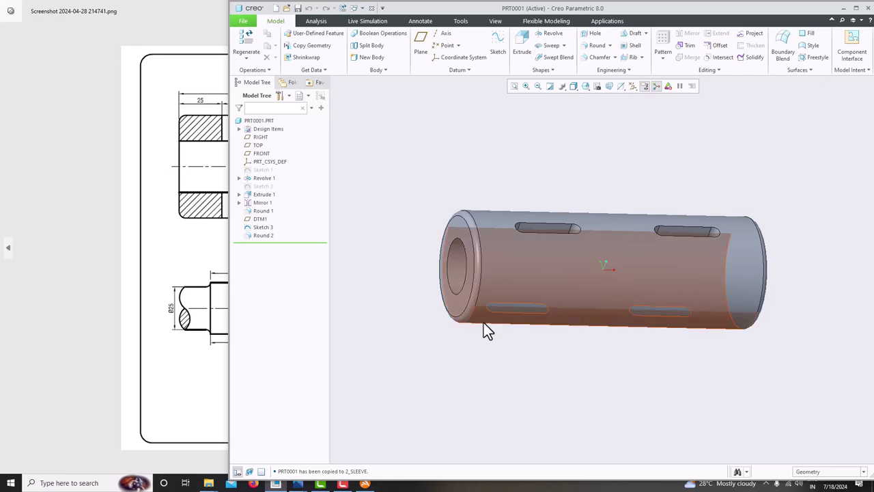